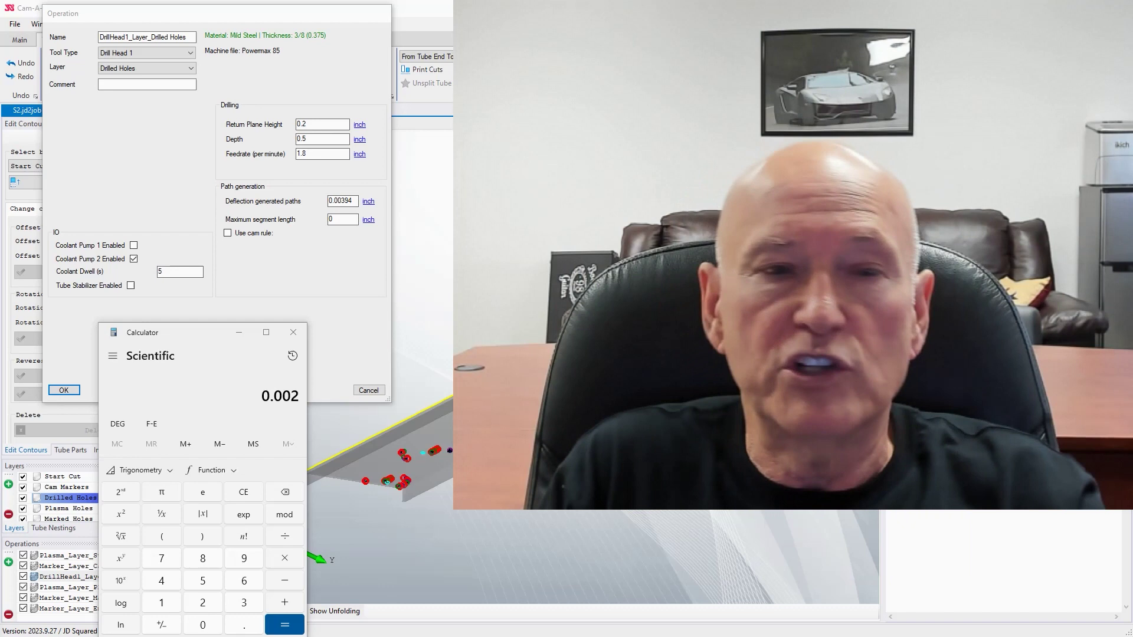
Step: Verify in Calculator that 0.002 × 2 × 450 gives the 1.8 drilling feedrate
left_click(226, 384)
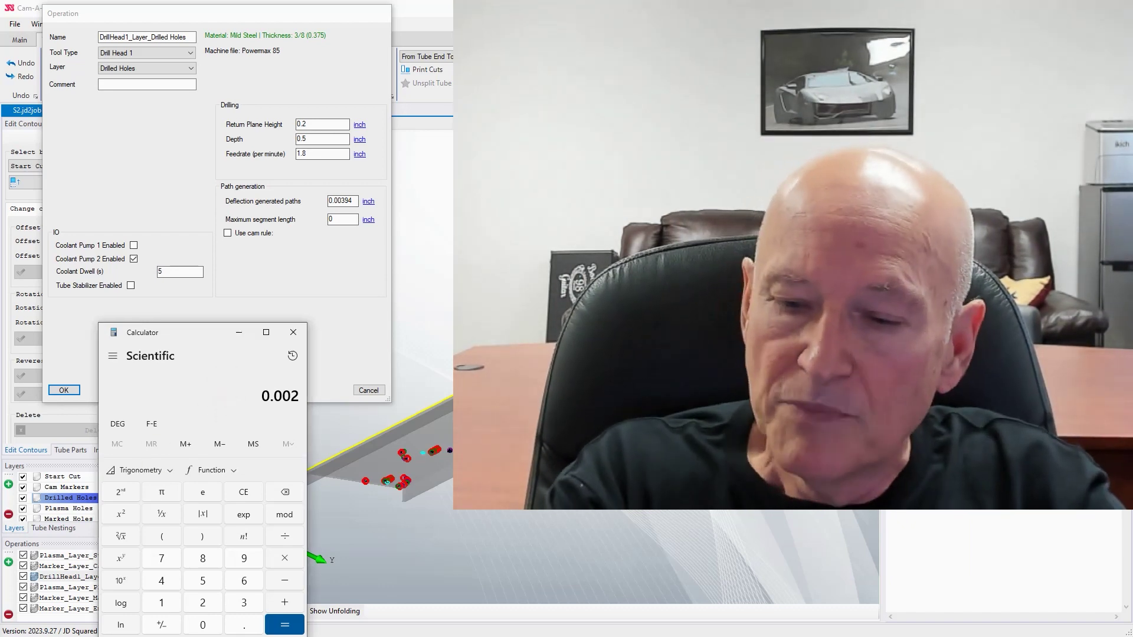
key("asterisk")
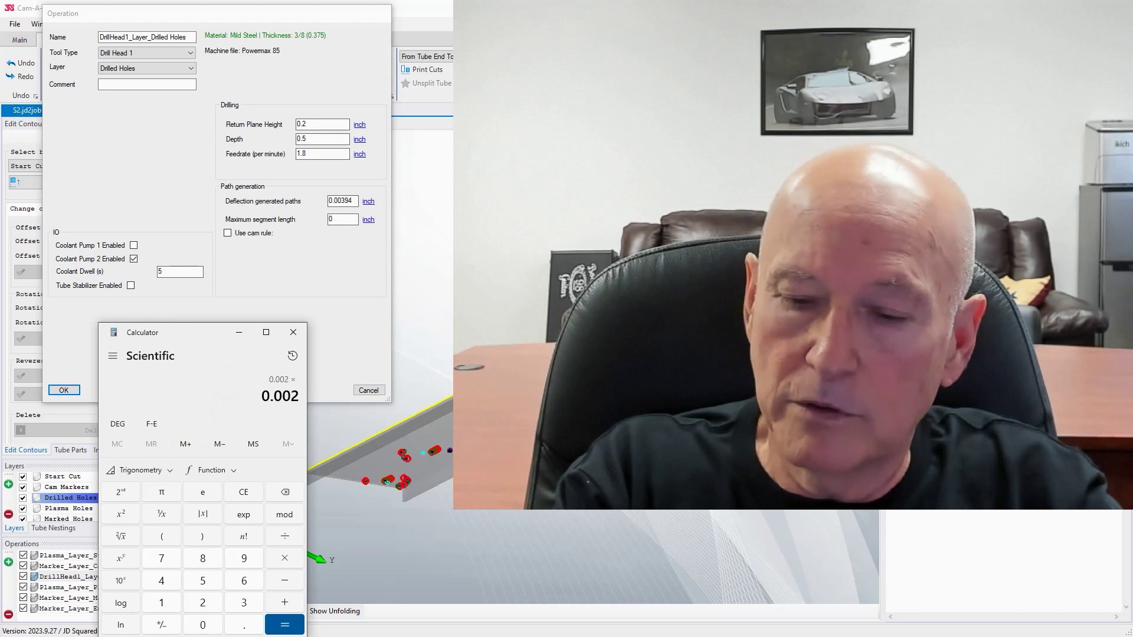
type("2")
key("asterisk")
type("450")
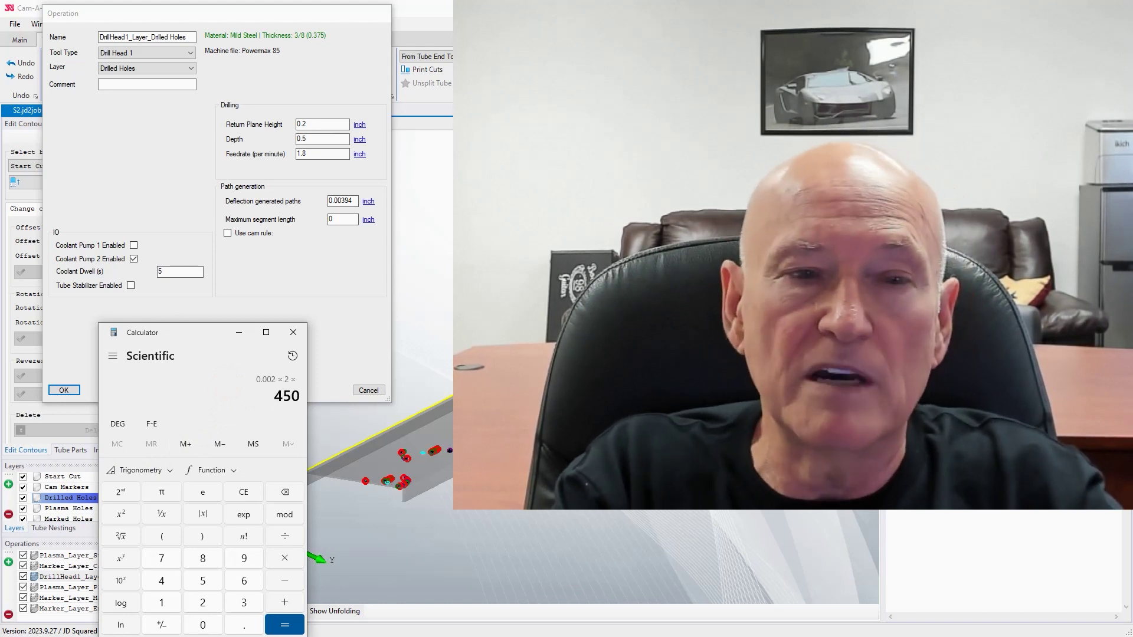
key("Return")
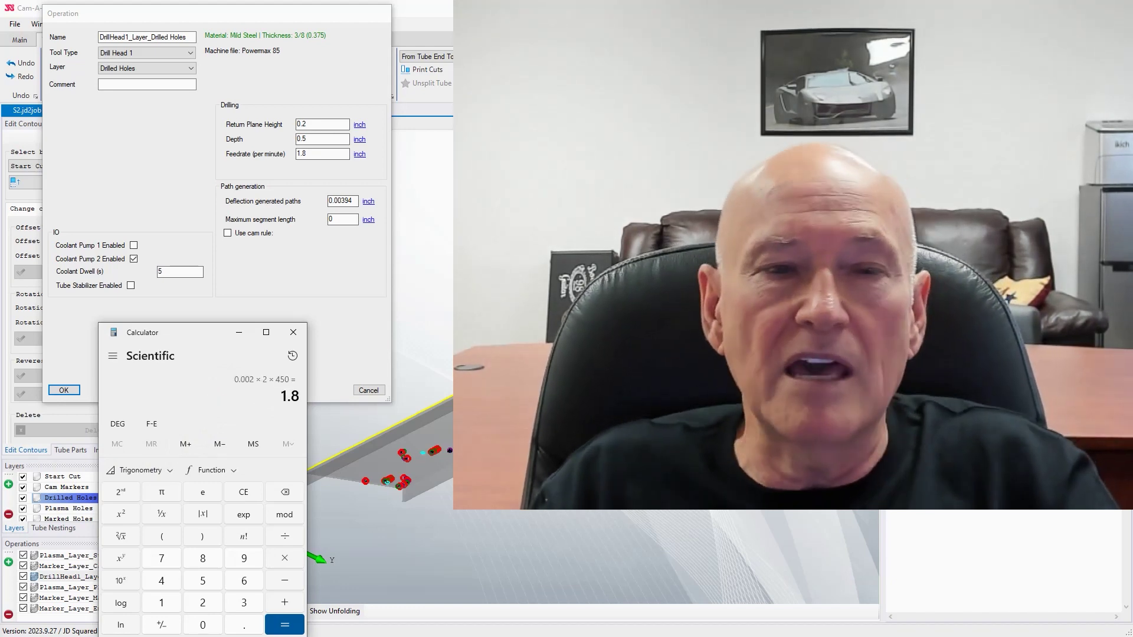
Step: Check the Feedrate field in the Operation dialog and cancel without changes
left_click(352, 281)
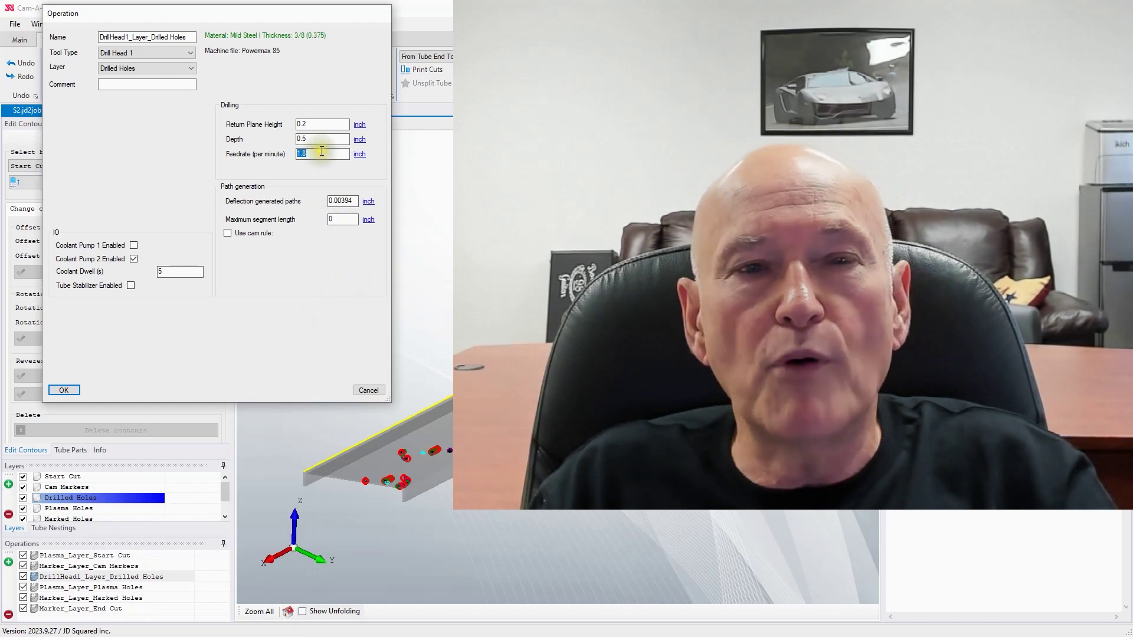
left_click(238, 157)
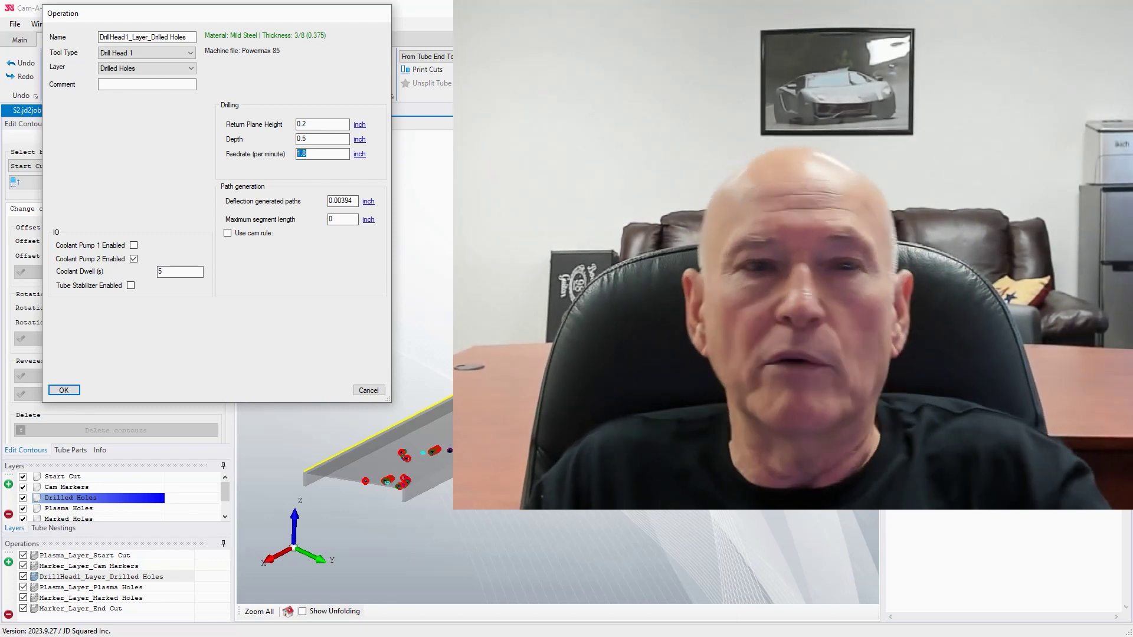
left_click(366, 391)
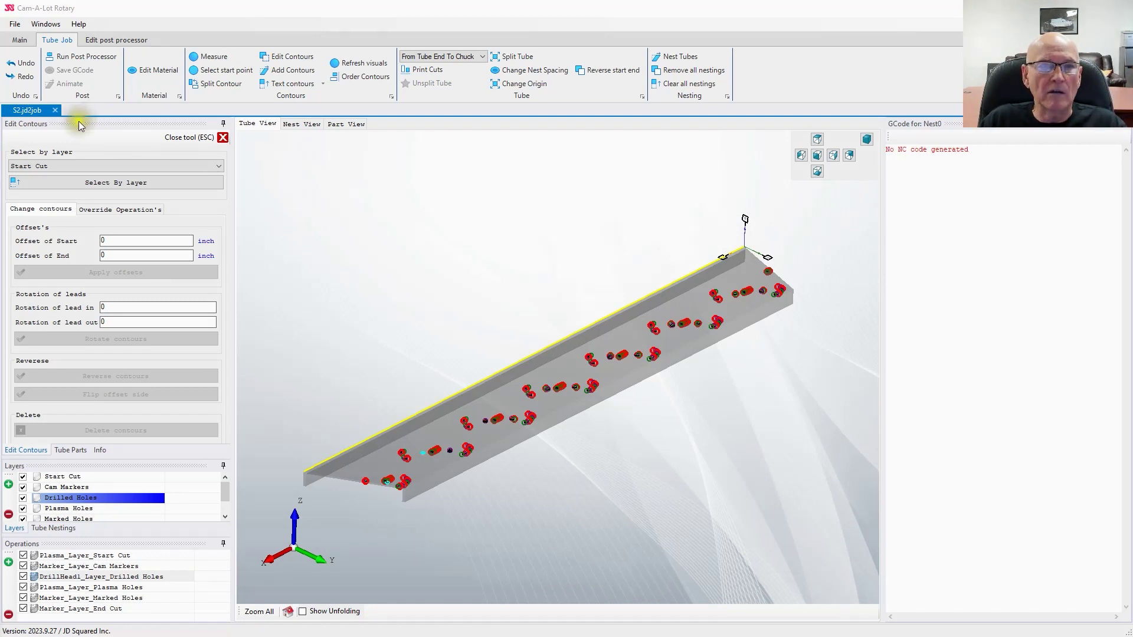
Step: Close Edit Contours, zoom into the tube, and start Add Contours for a Start Cut START CONTOUR
left_click(197, 138)
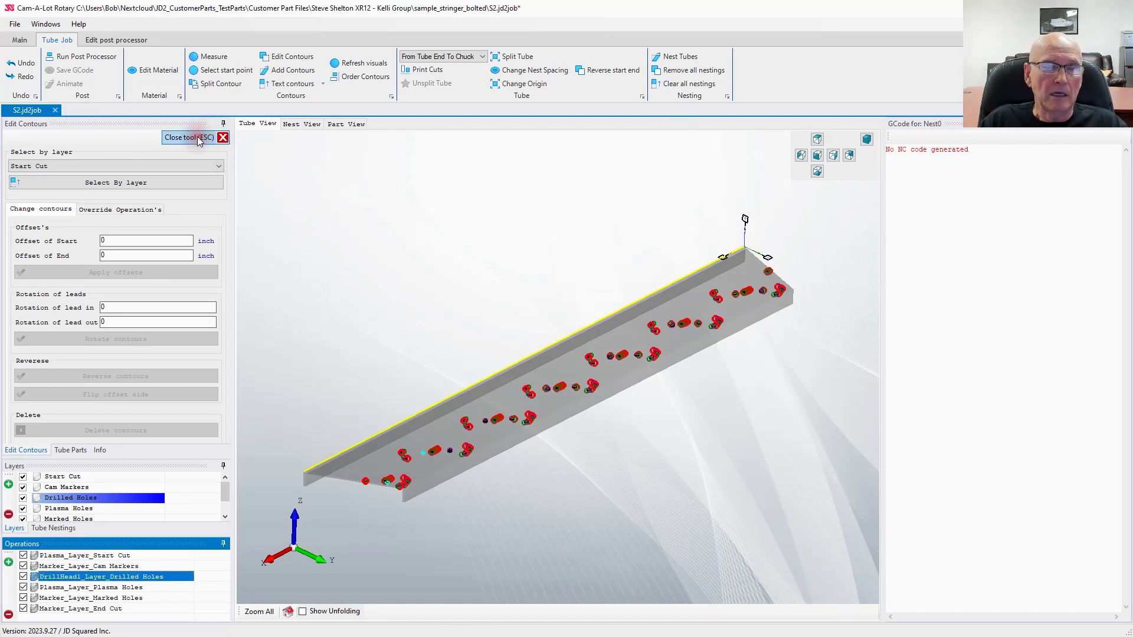
left_click(186, 137)
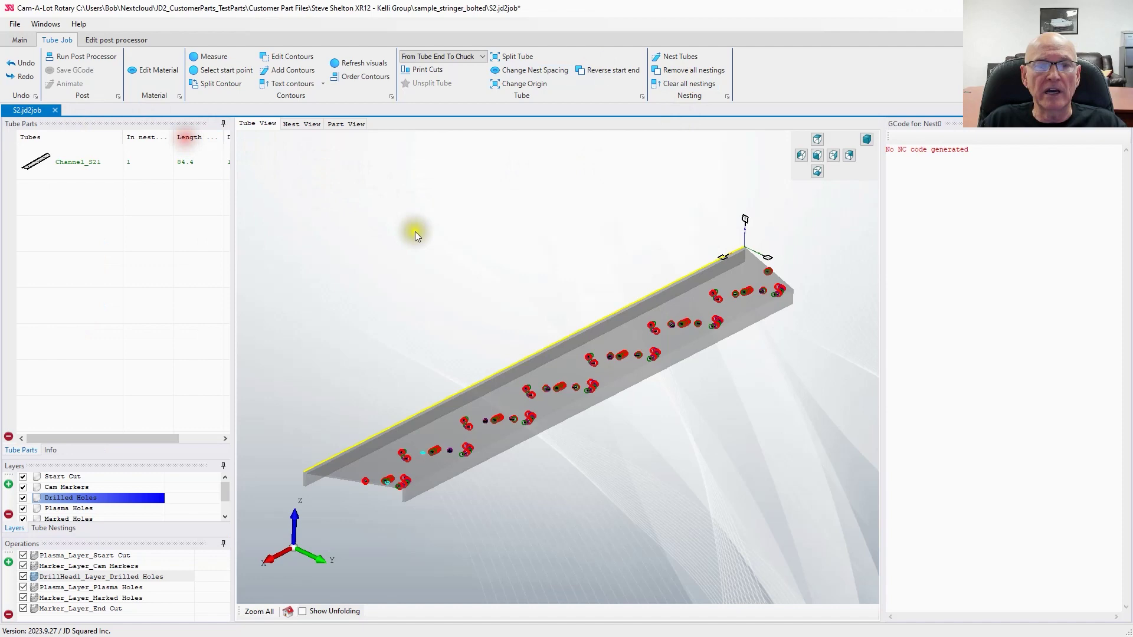
left_click(385, 317)
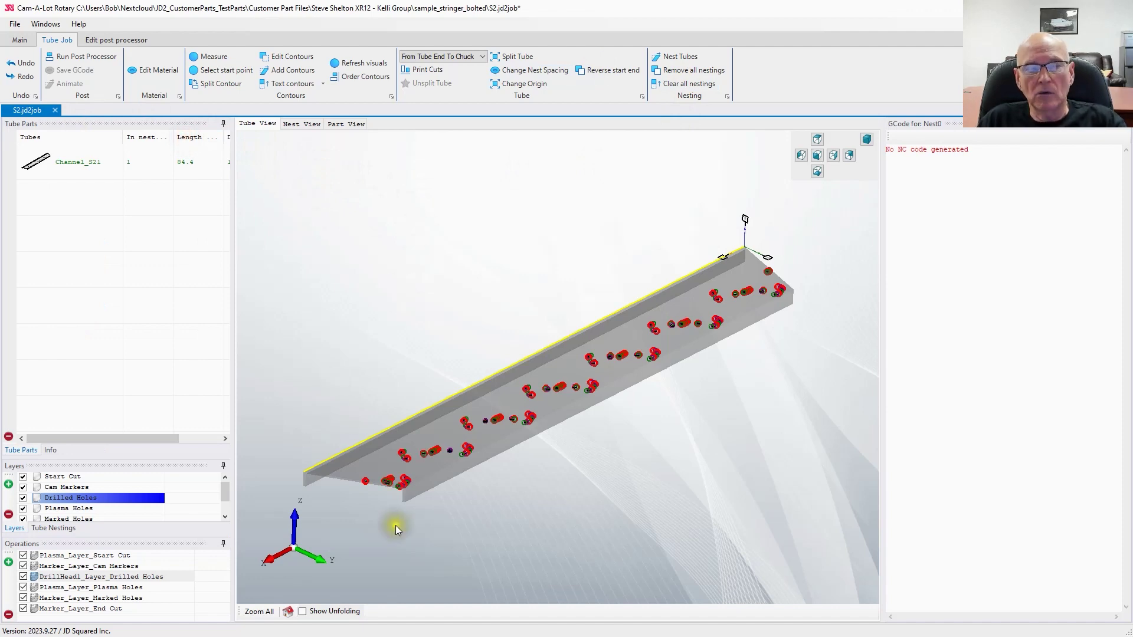
scroll(335, 496, "up", 3)
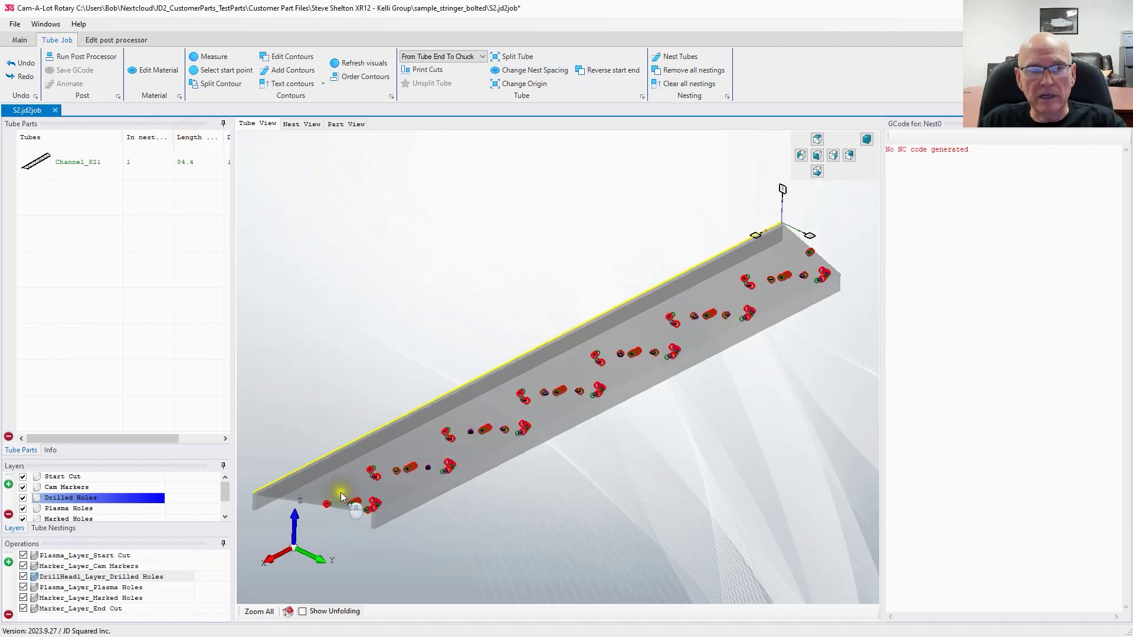
left_click(294, 71)
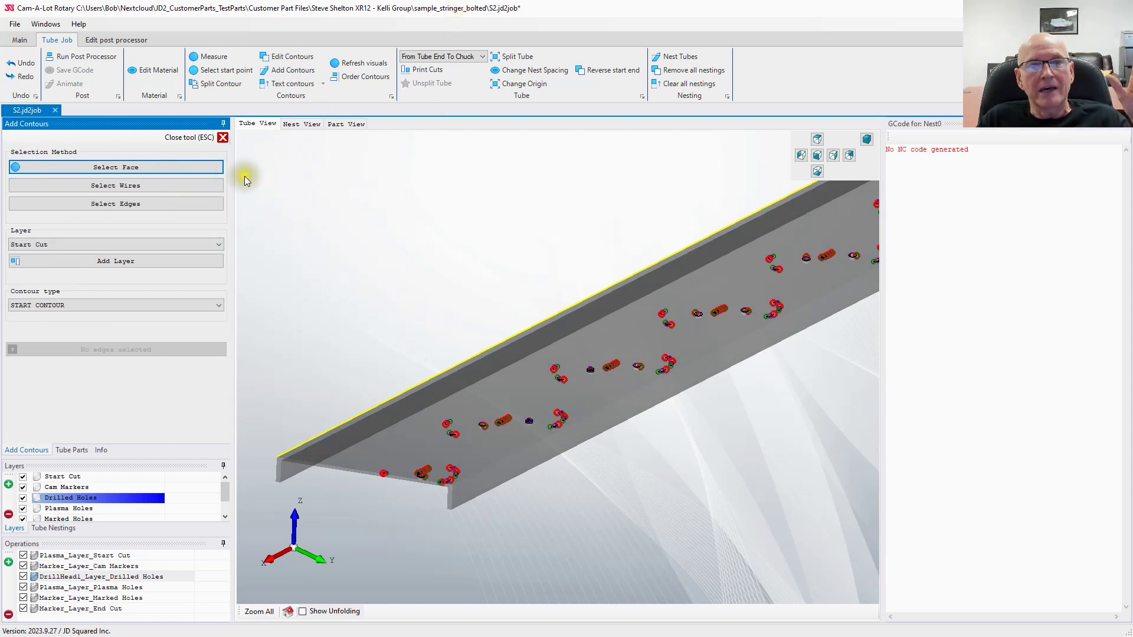
Step: Try selecting the tube's top face, then the channel's end profile wire instead
left_click(164, 168)
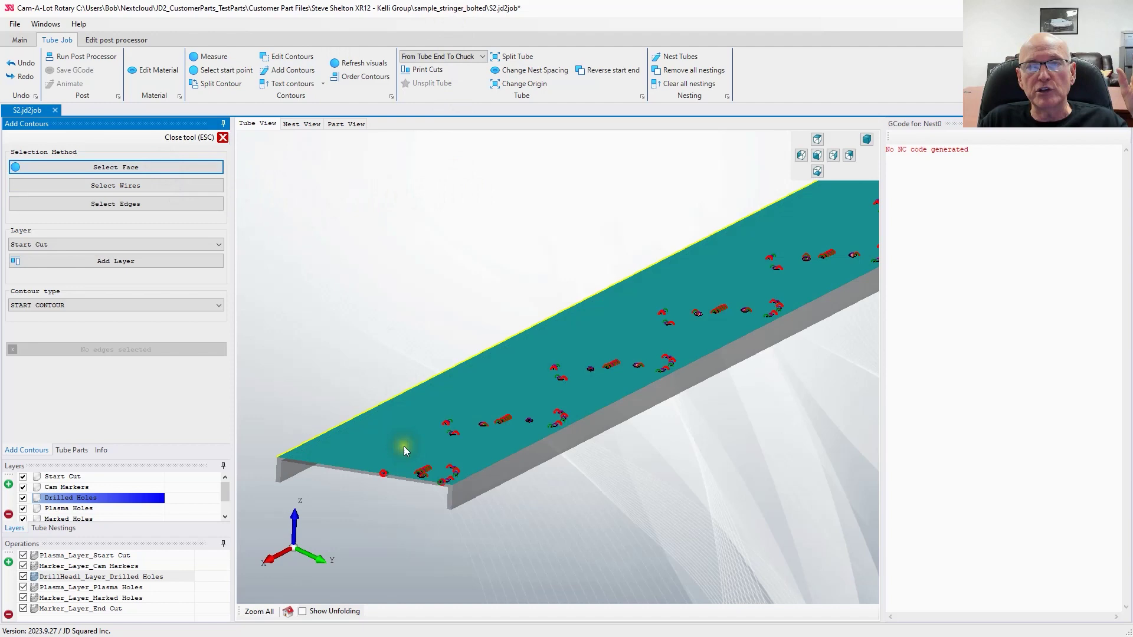
left_click(405, 448)
left_click(158, 185)
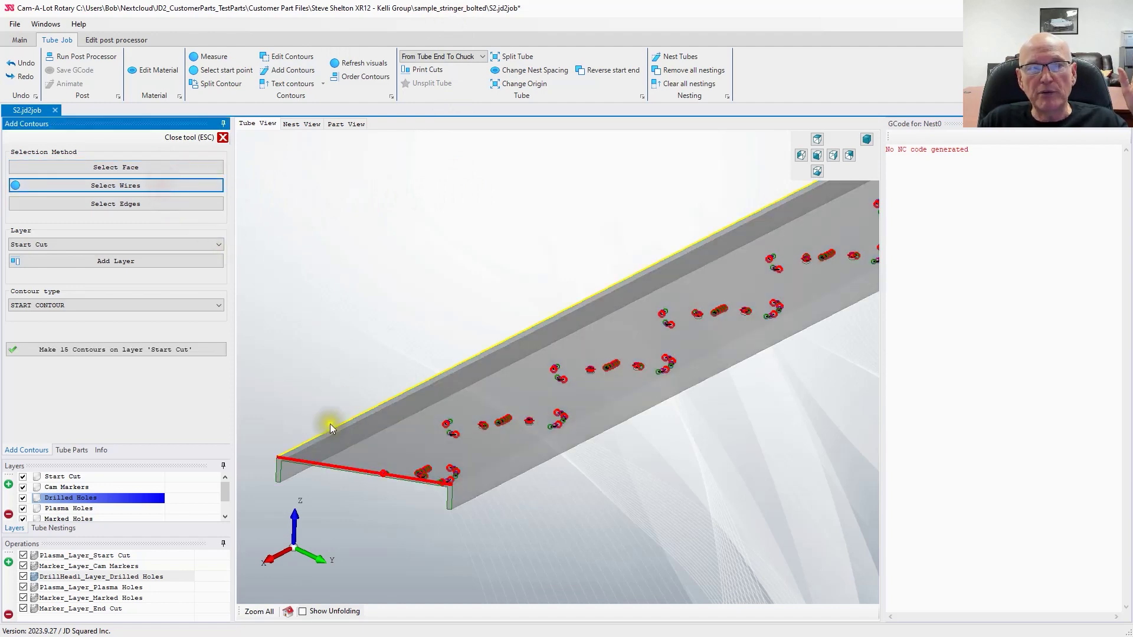
left_click(315, 484)
left_click(327, 466)
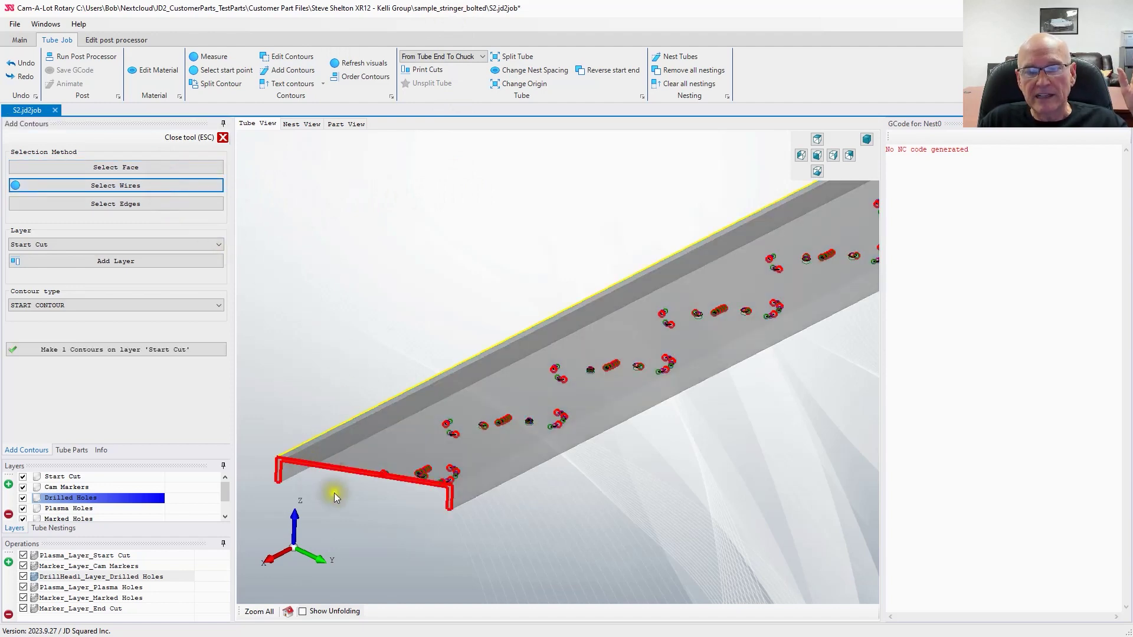
scroll(307, 490, "up", 3)
mouse_move(423, 491)
middle_mouse_down()
mouse_move(546, 444)
mouse_move(517, 414)
middle_mouse_up()
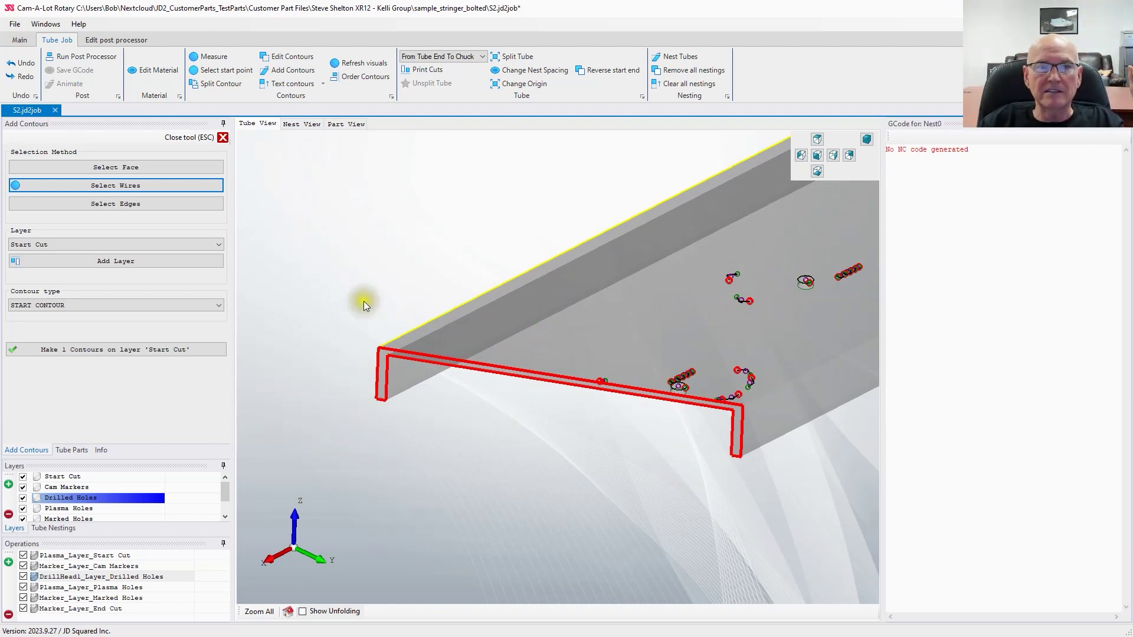
Step: Make a Start Cut contour from the channel's front top edge and return to Edit Contours
left_click(151, 203)
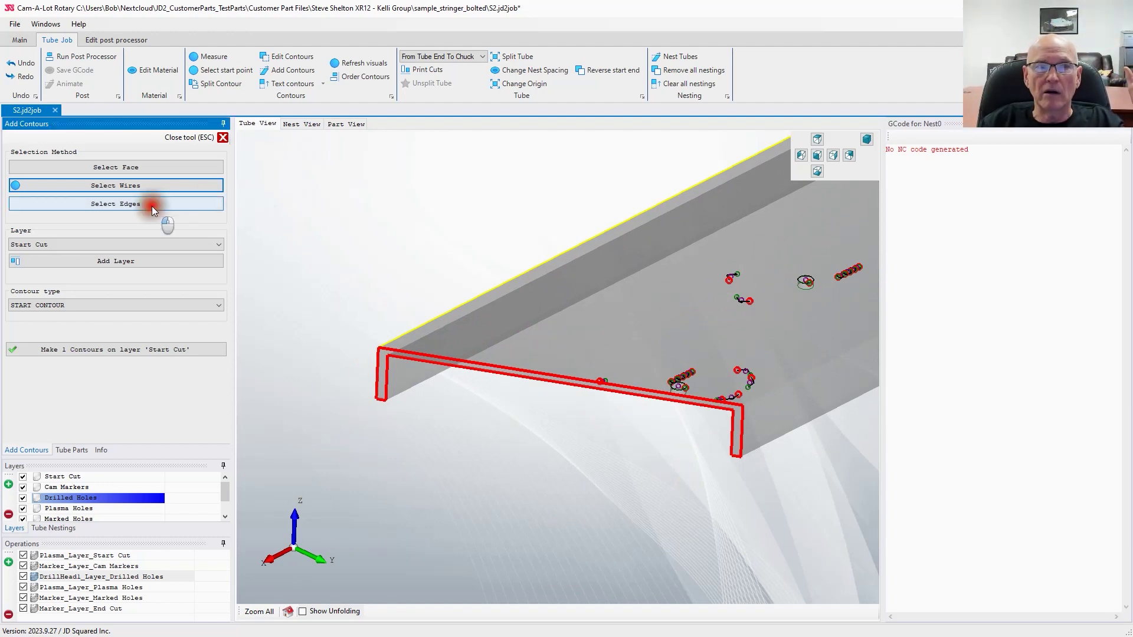
left_click(462, 363)
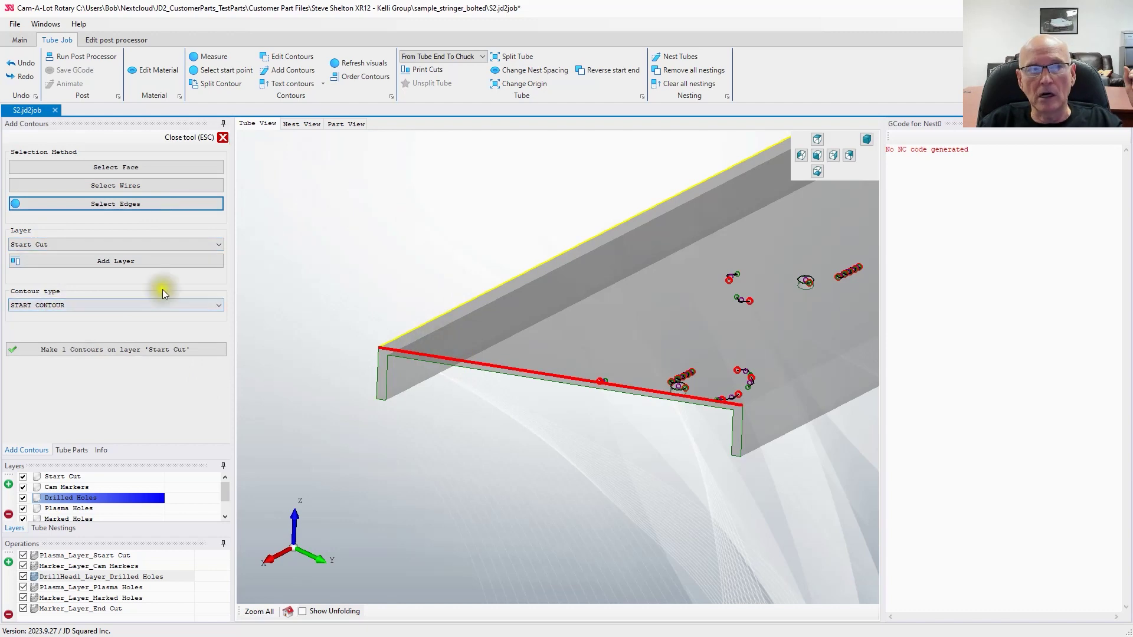
left_click(103, 348)
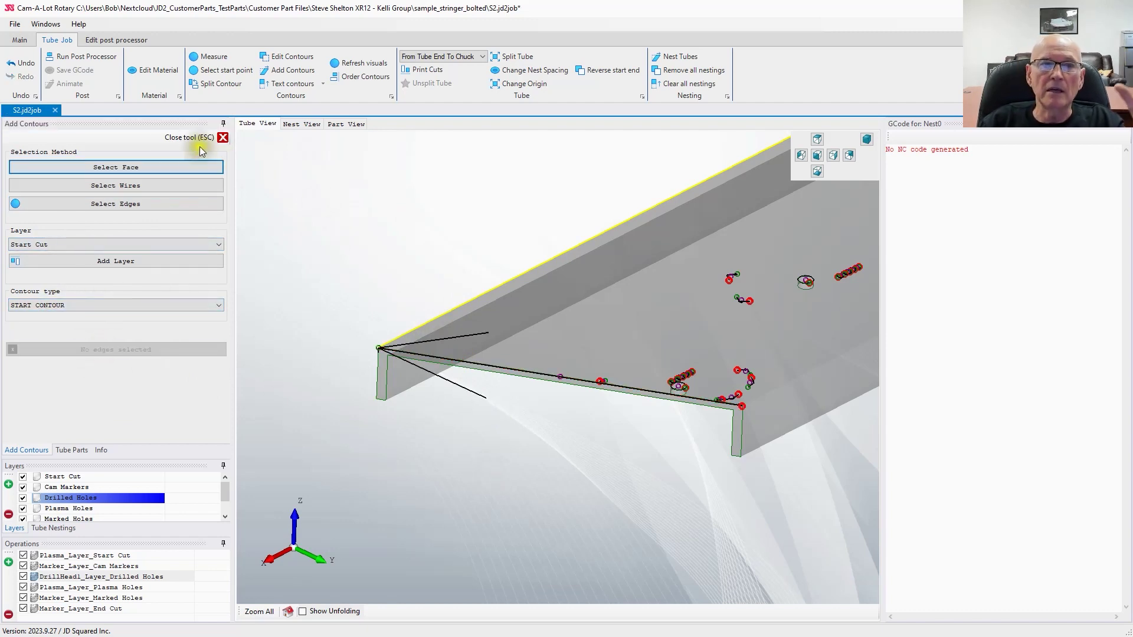
left_click(174, 139)
left_click(292, 56)
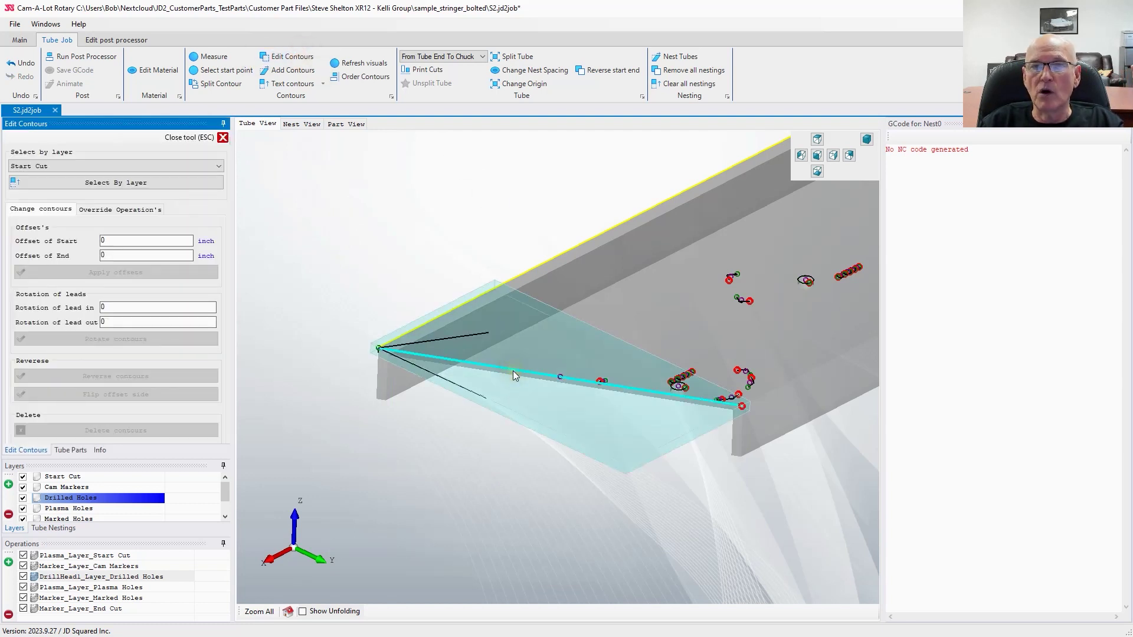
Step: Select the new start contour and reverse its direction
left_click(512, 373)
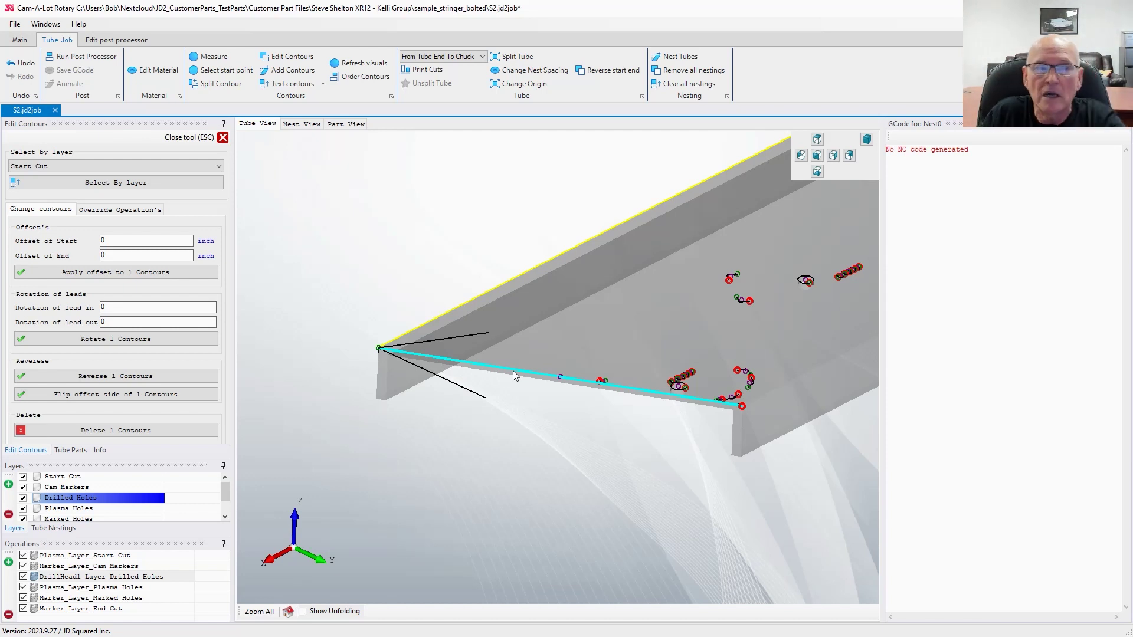
left_click(570, 423)
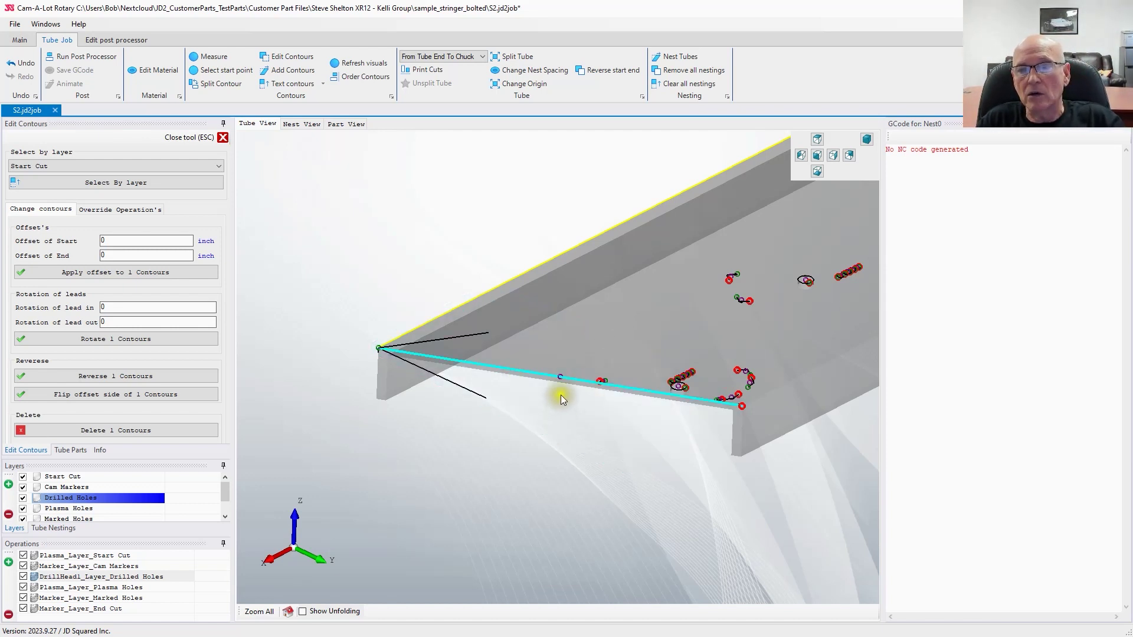
right_click_drag(515, 416, 389, 454)
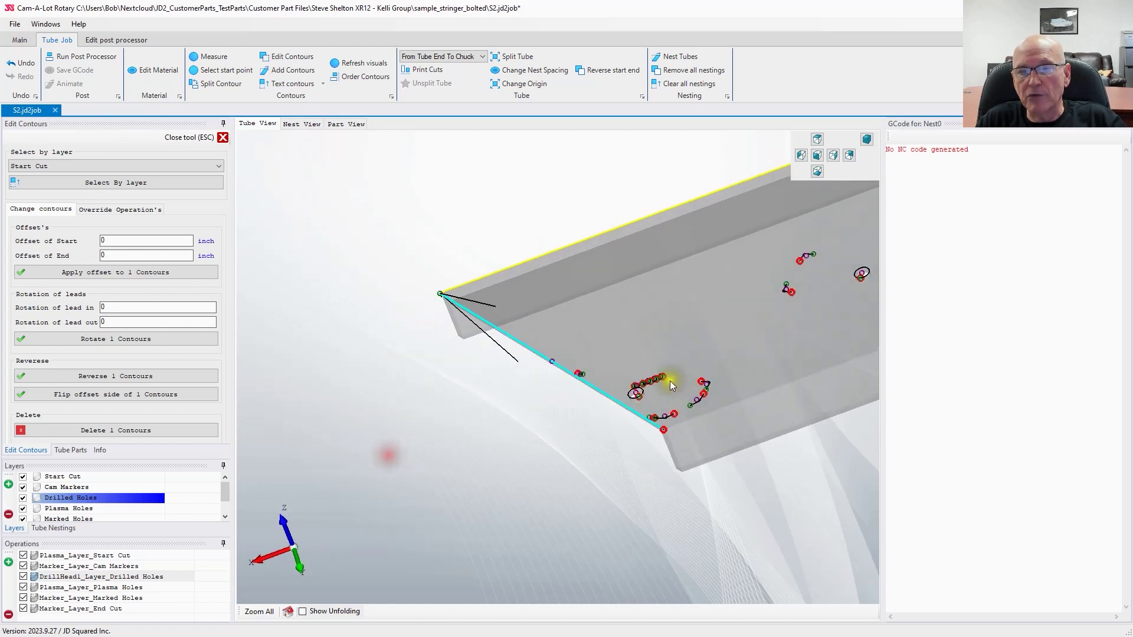
scroll(561, 382, "up", 3)
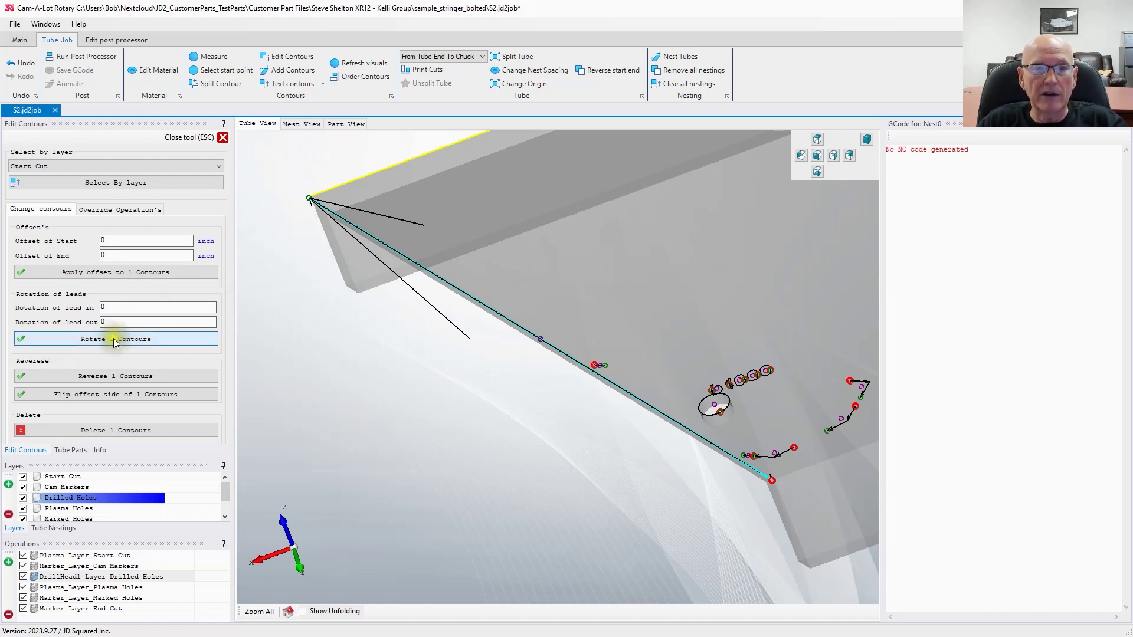
left_click(136, 376)
Step: Switch to a front view and reselect the start contour at its start point
middle_click_drag(522, 432, 544, 464)
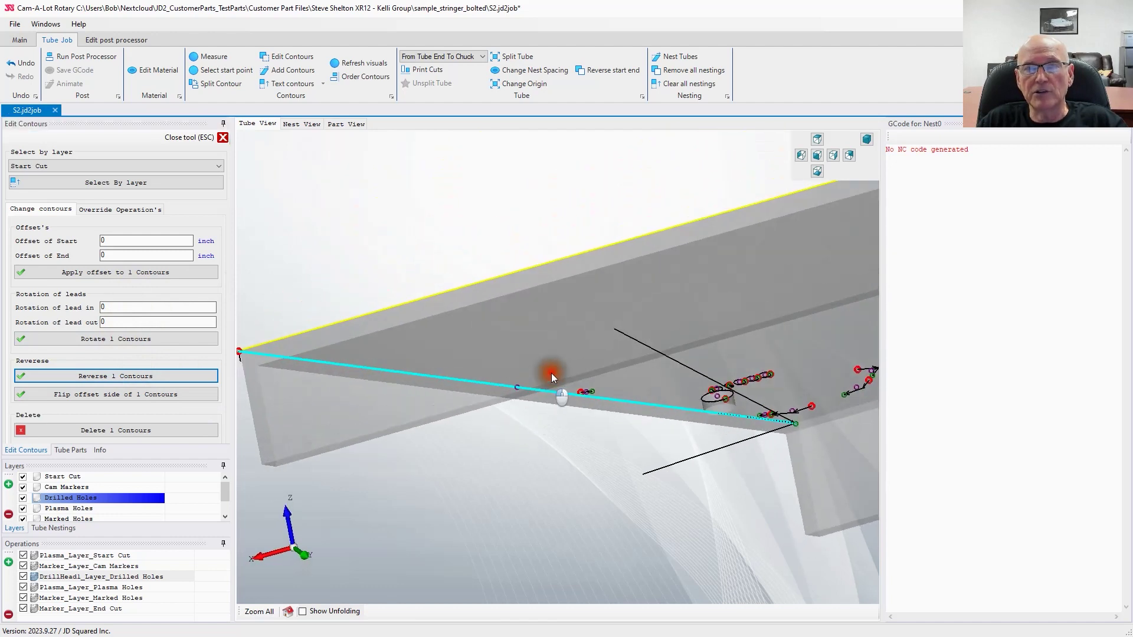
scroll(604, 366, "up", 4)
scroll(618, 391, "down", 4)
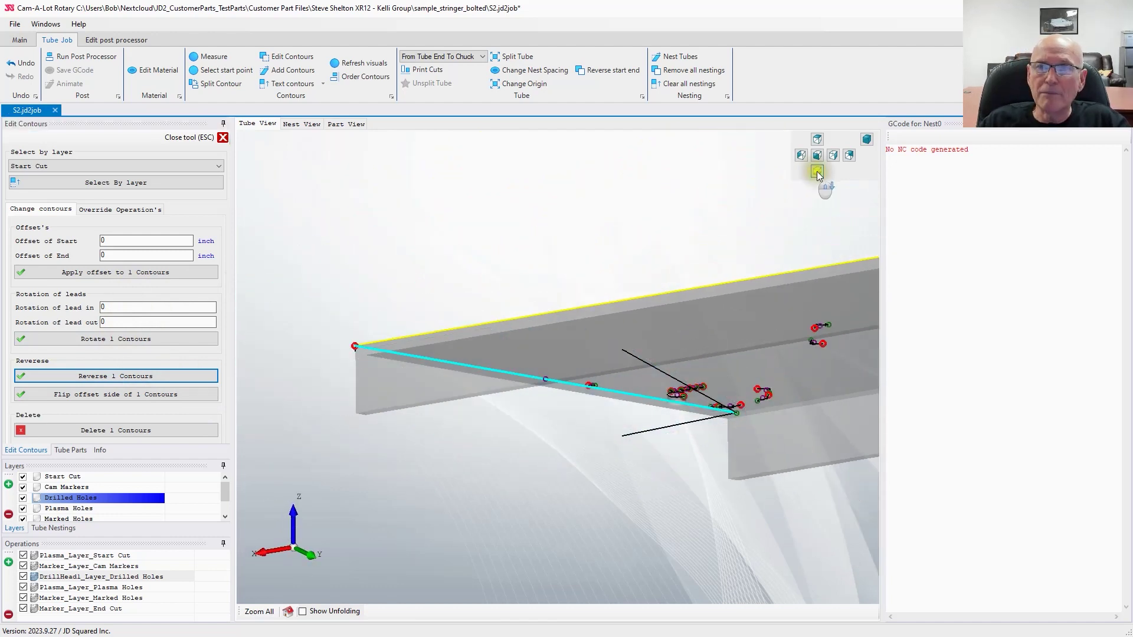
left_click(801, 156)
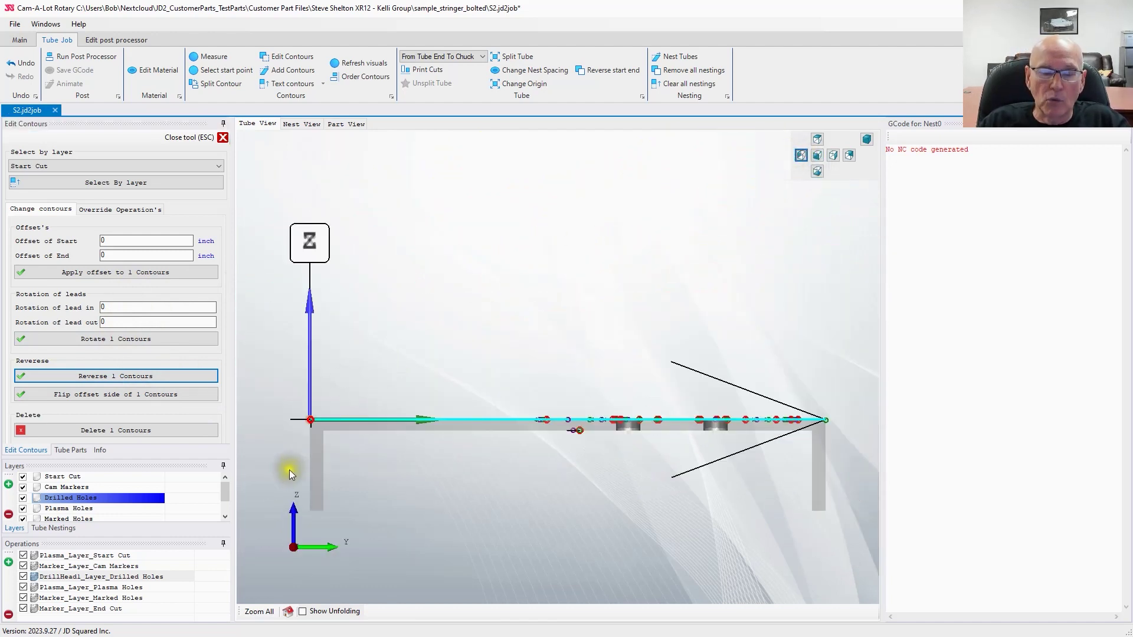
scroll(311, 465, "up", 3)
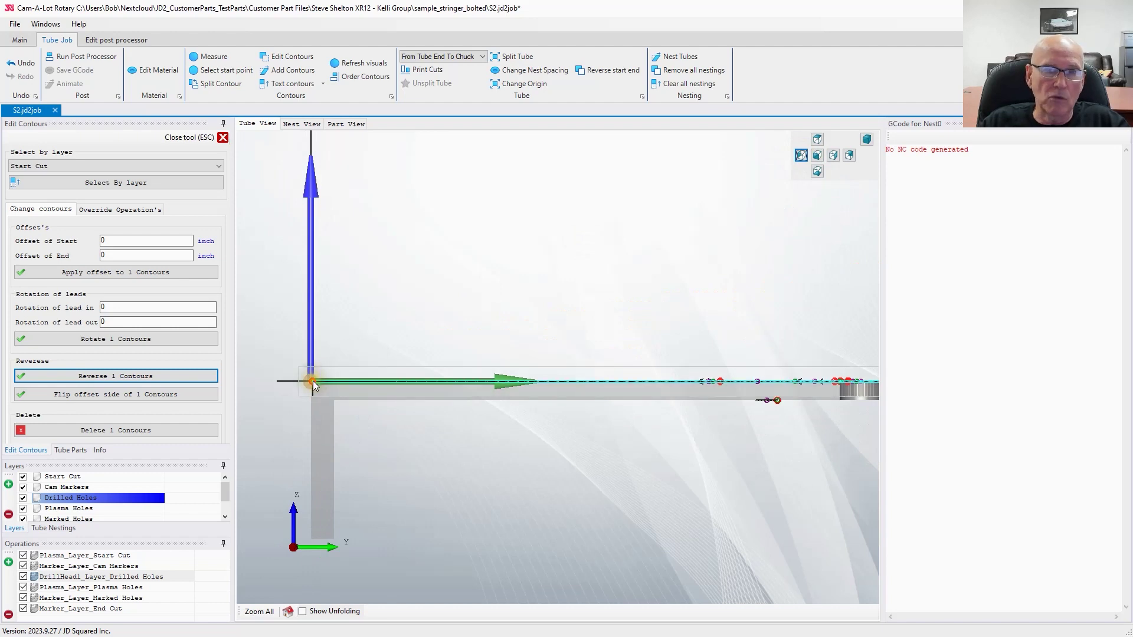
left_click(312, 382)
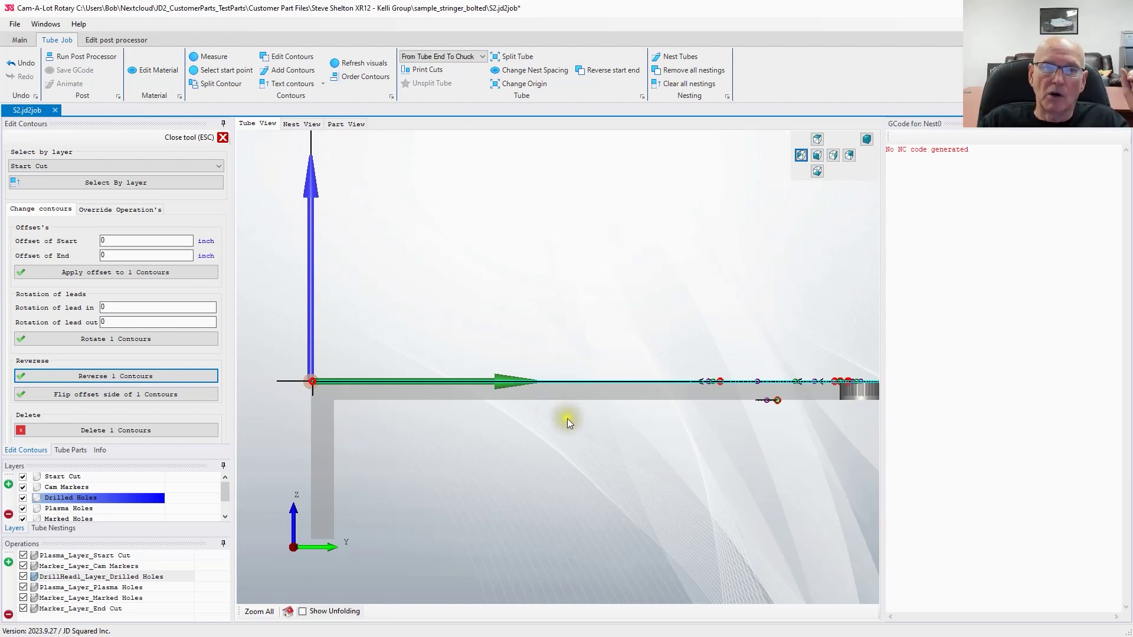
Step: Orbit and zoom to inspect the tube's hole-covered face
left_click_drag(568, 422, 536, 435)
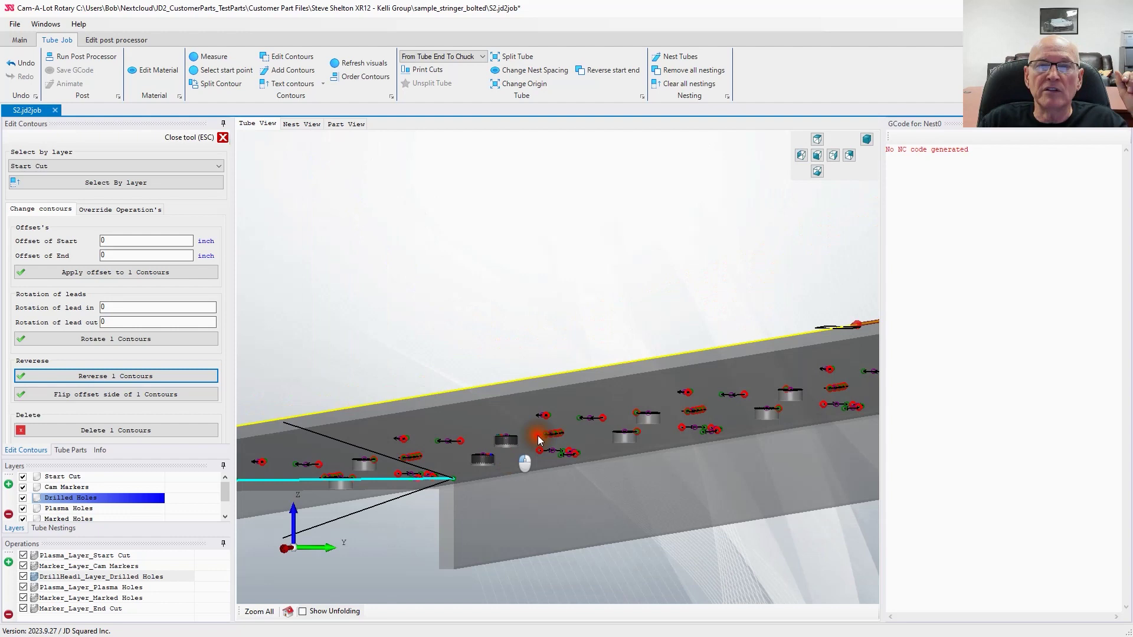
scroll(538, 437, "up", 2)
scroll(544, 481, "up", 2)
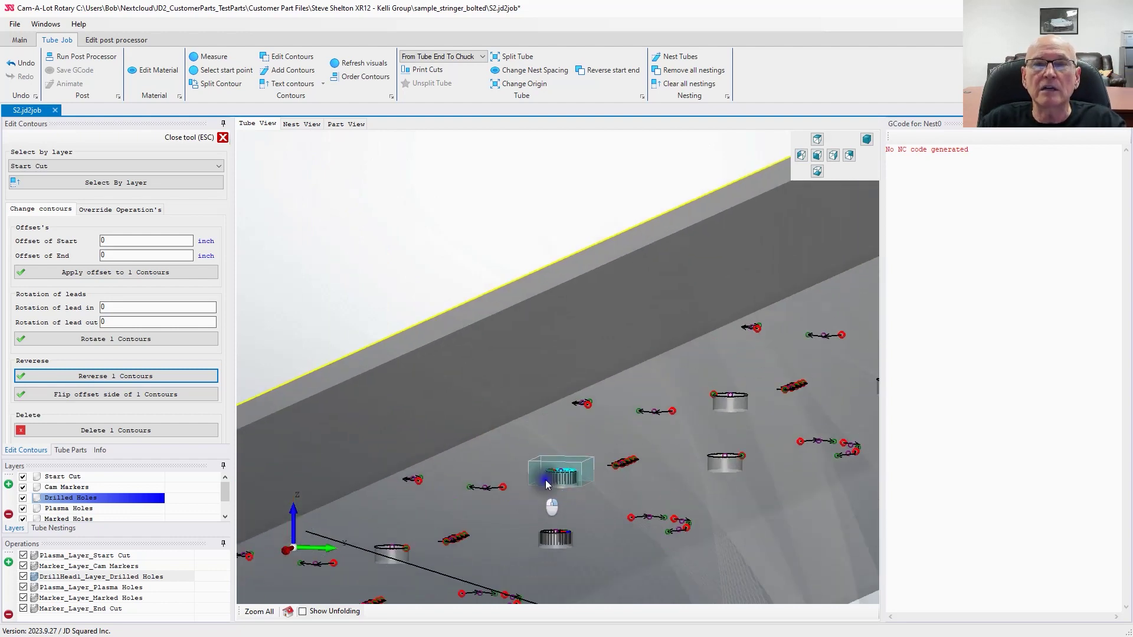
scroll(546, 484, "down", 4)
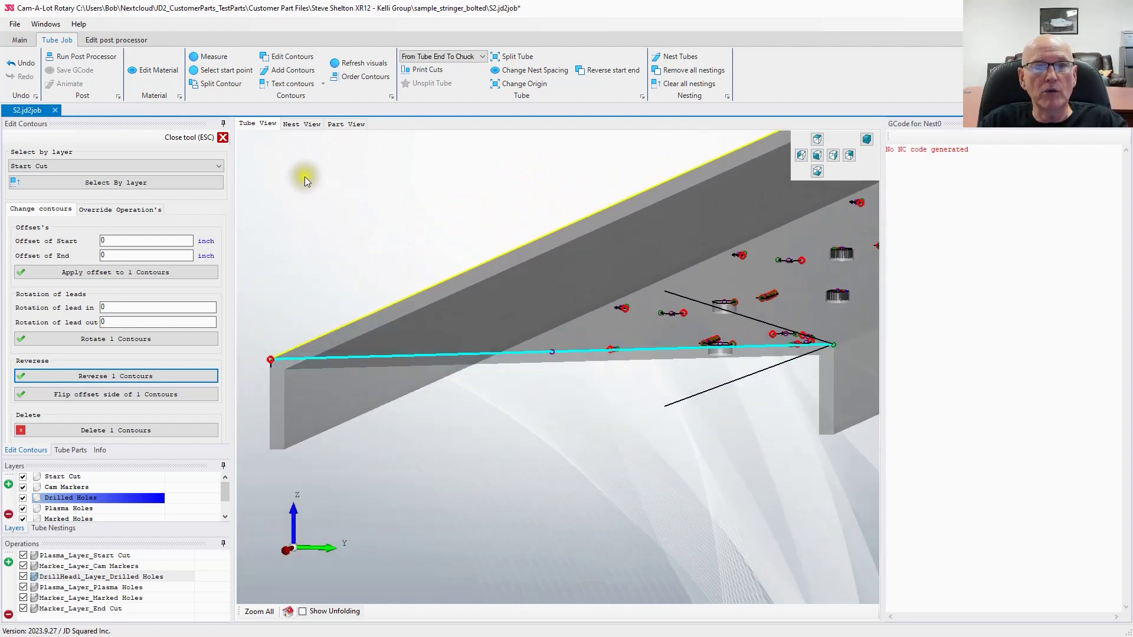
Step: Apply 0.75 inch start and end offsets to the Start Cut contour
left_click(124, 242)
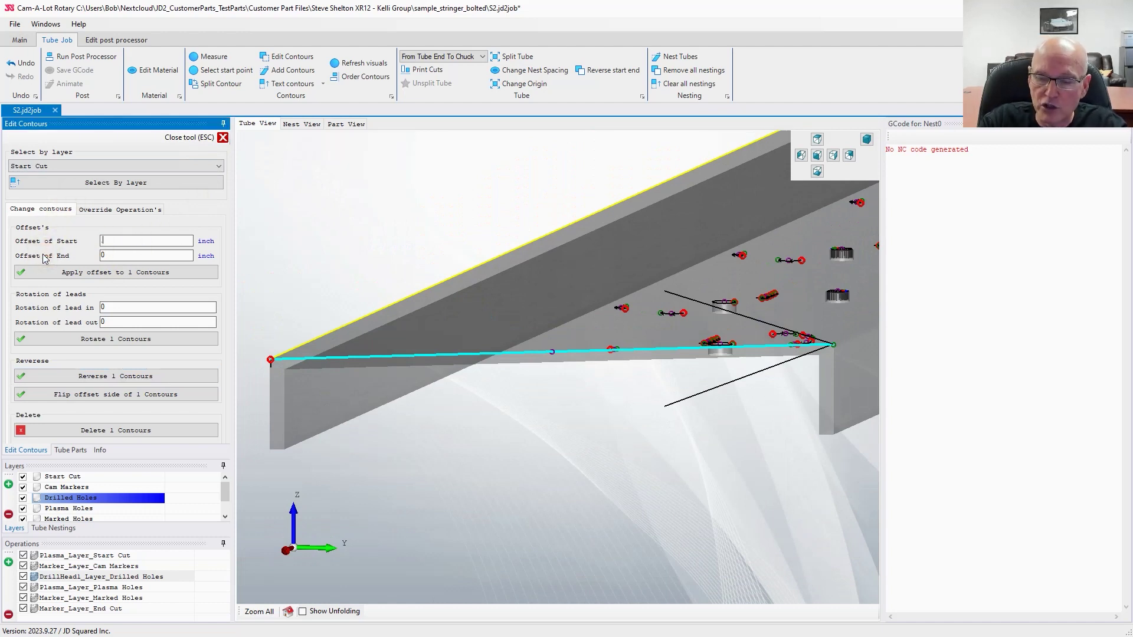
type("0.75")
key("Tab")
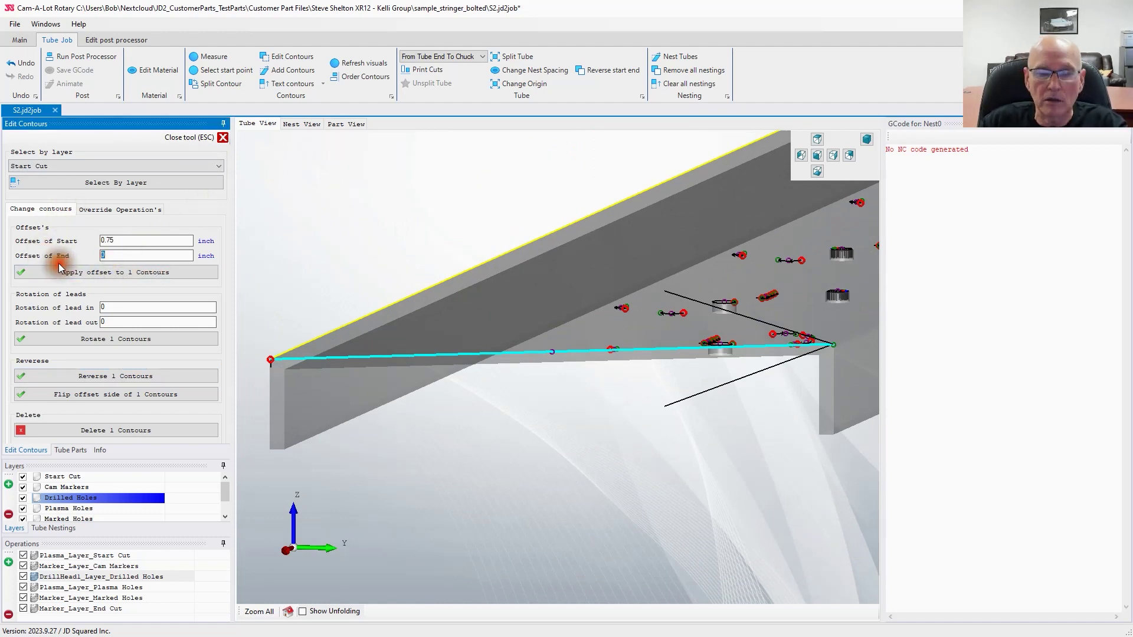
type(".75")
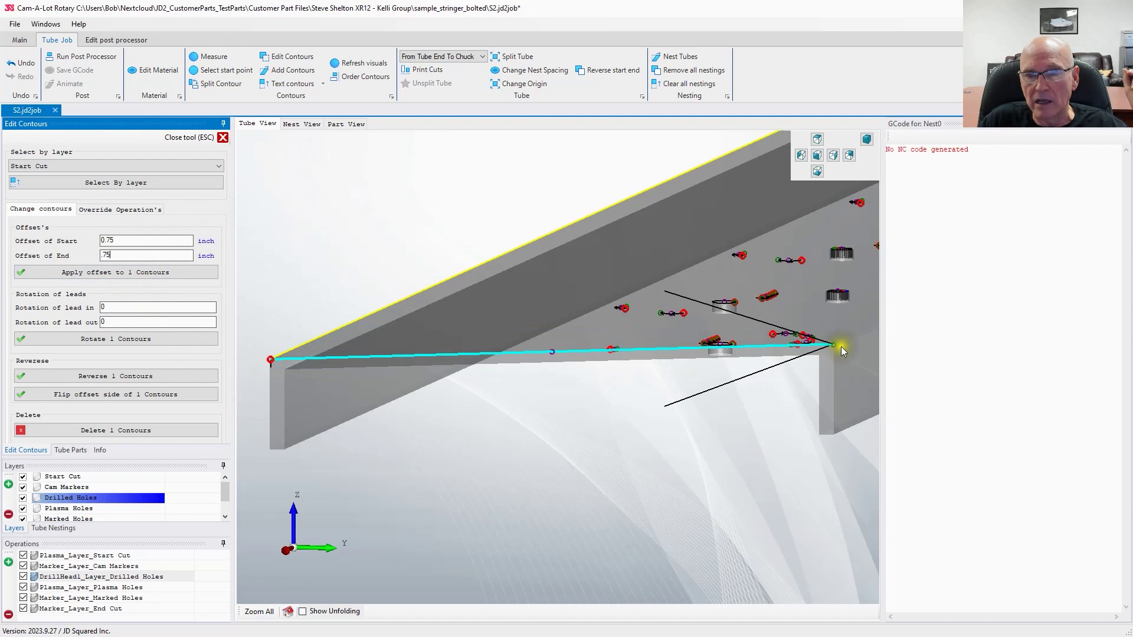
left_click(161, 275)
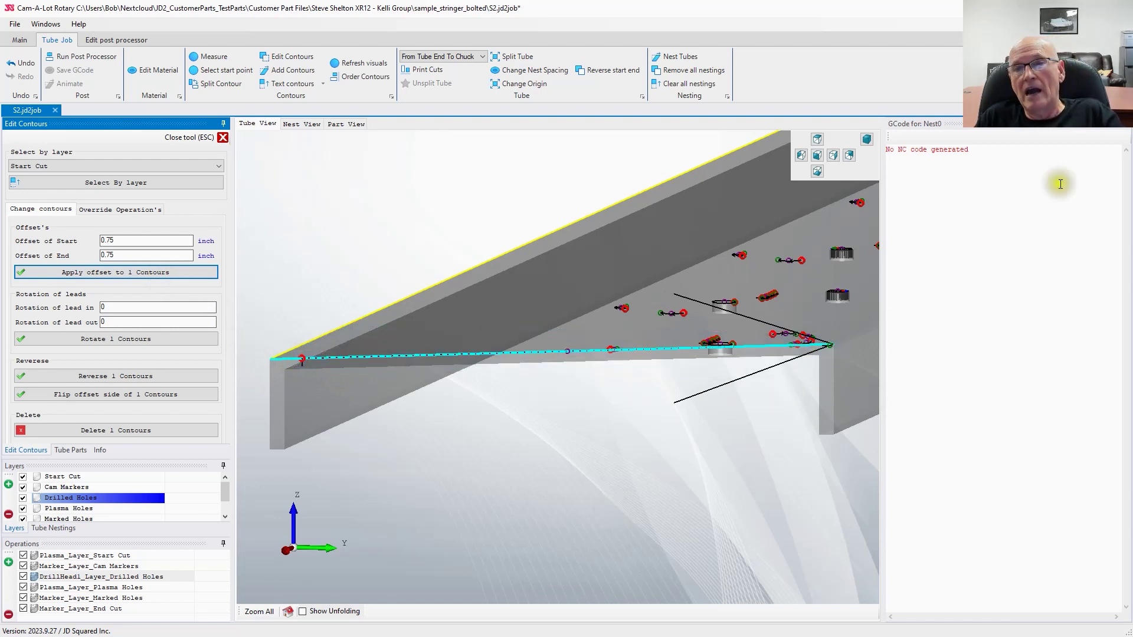
left_click(865, 138)
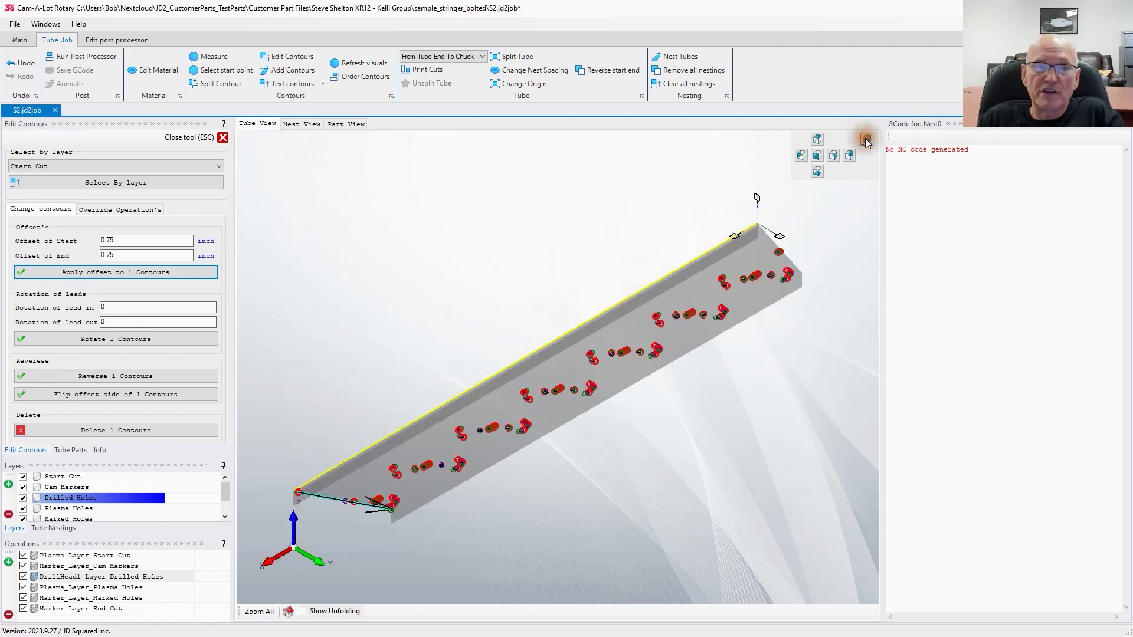
left_click(832, 242)
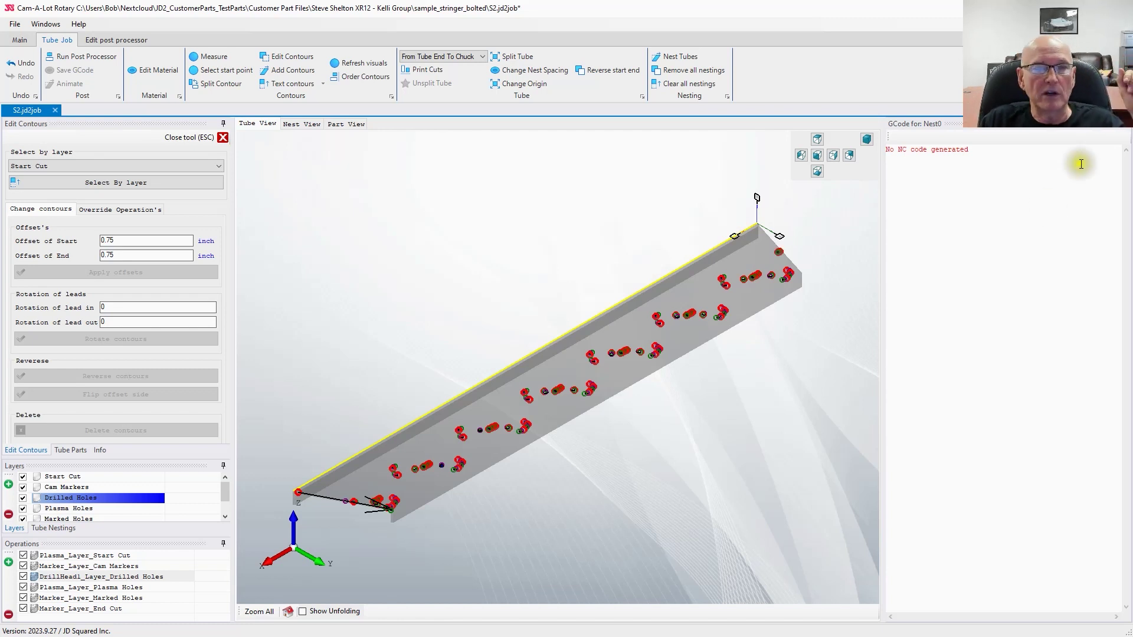
Step: Delete the start contour near the tube's end
left_click(190, 139)
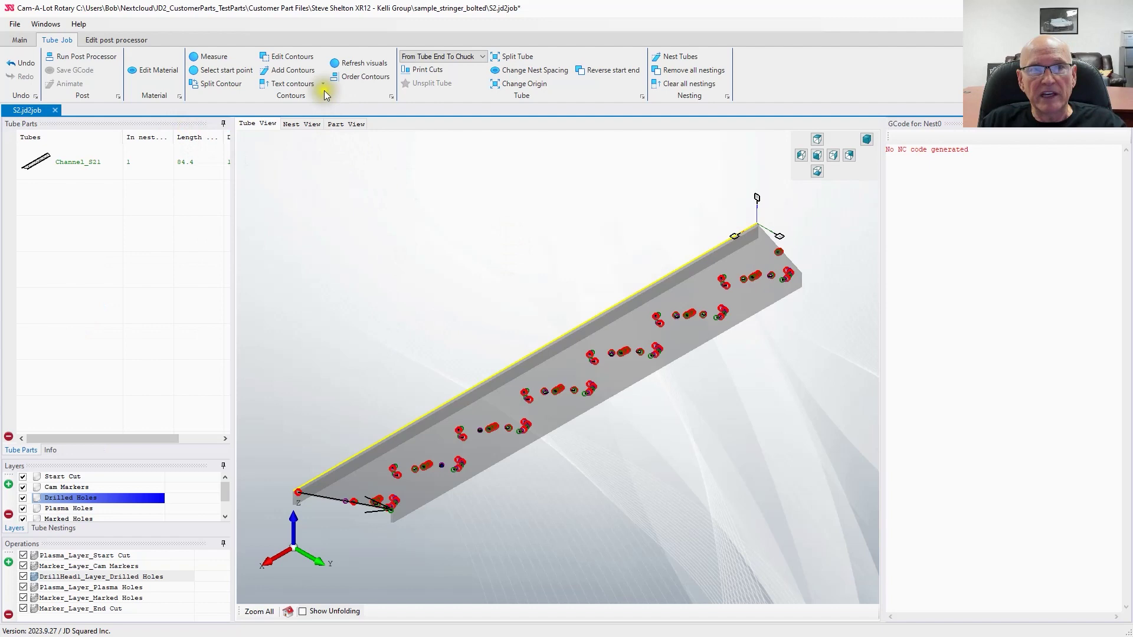
left_click(309, 53)
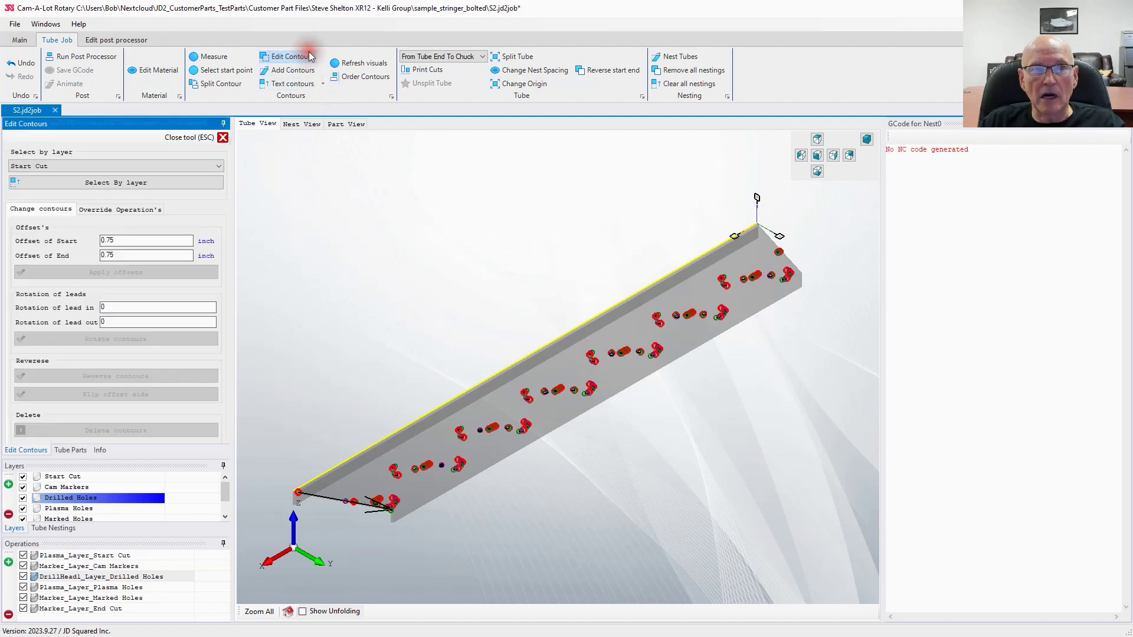
left_click(321, 497)
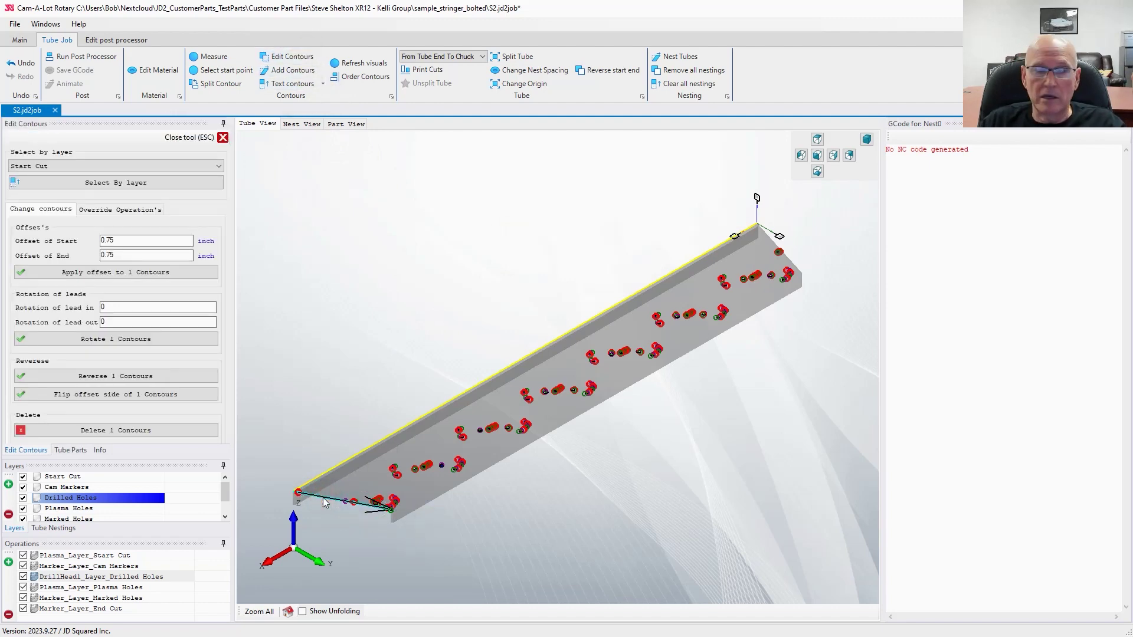
left_click(105, 429)
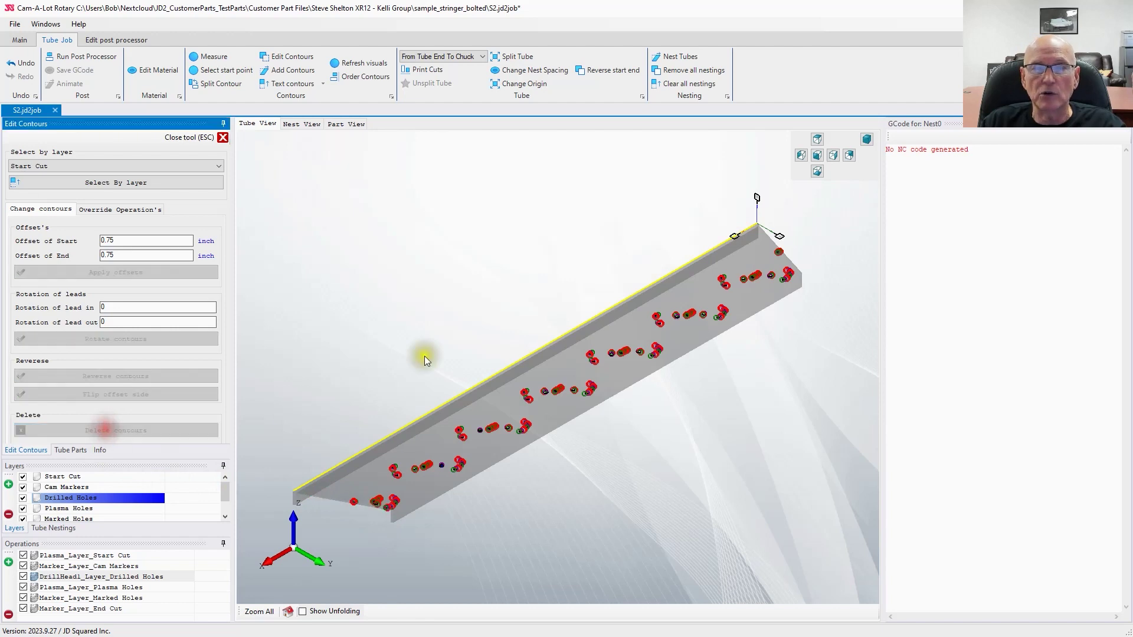
left_click_drag(528, 409, 601, 407)
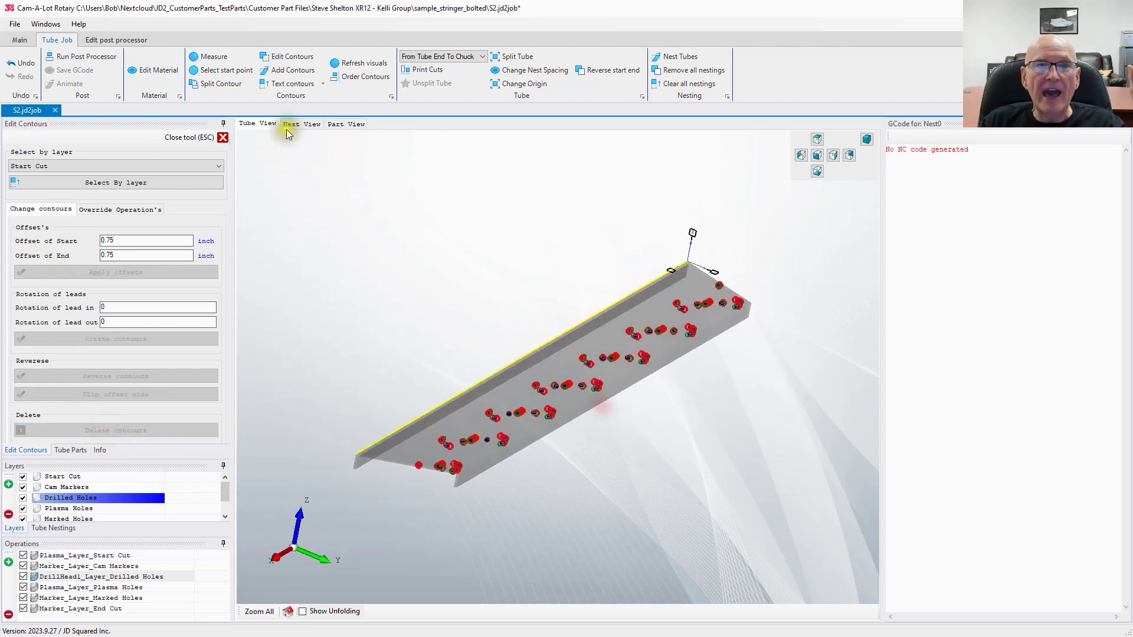
Step: Make a Start Cut start contour from the wire outline at the tube's near end
left_click(281, 67)
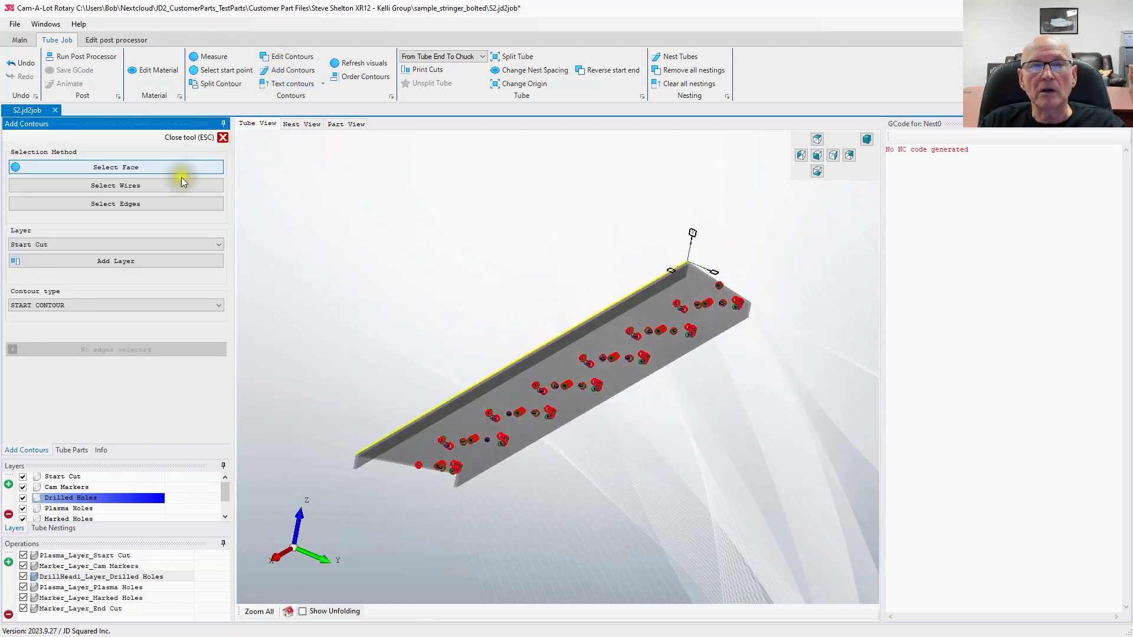
left_click(143, 186)
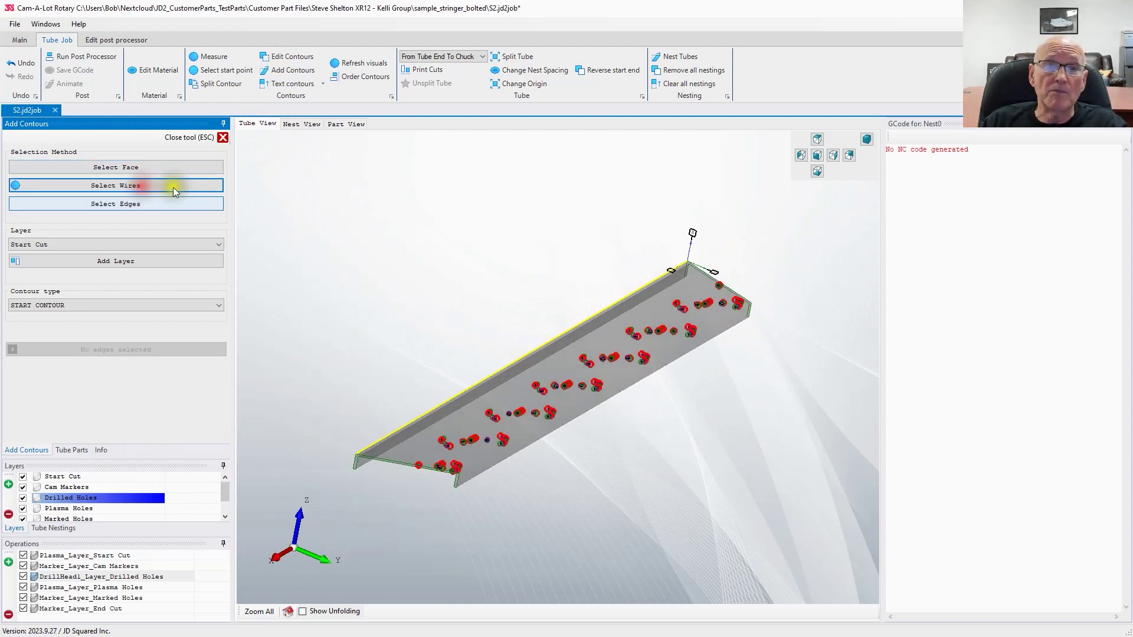
left_click(380, 460)
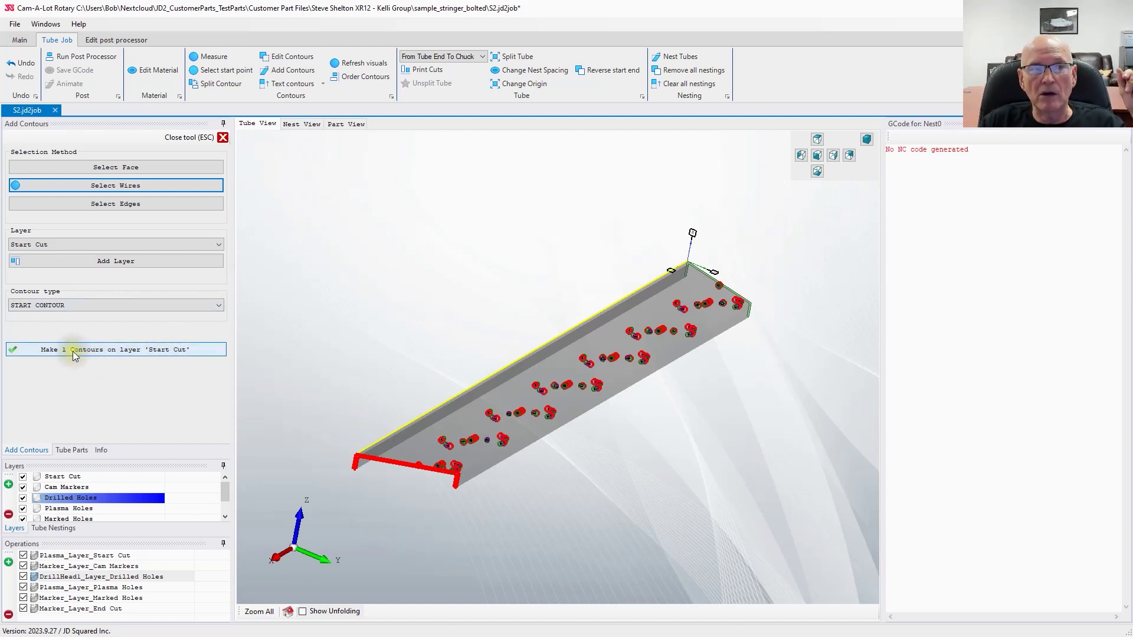
left_click(95, 350)
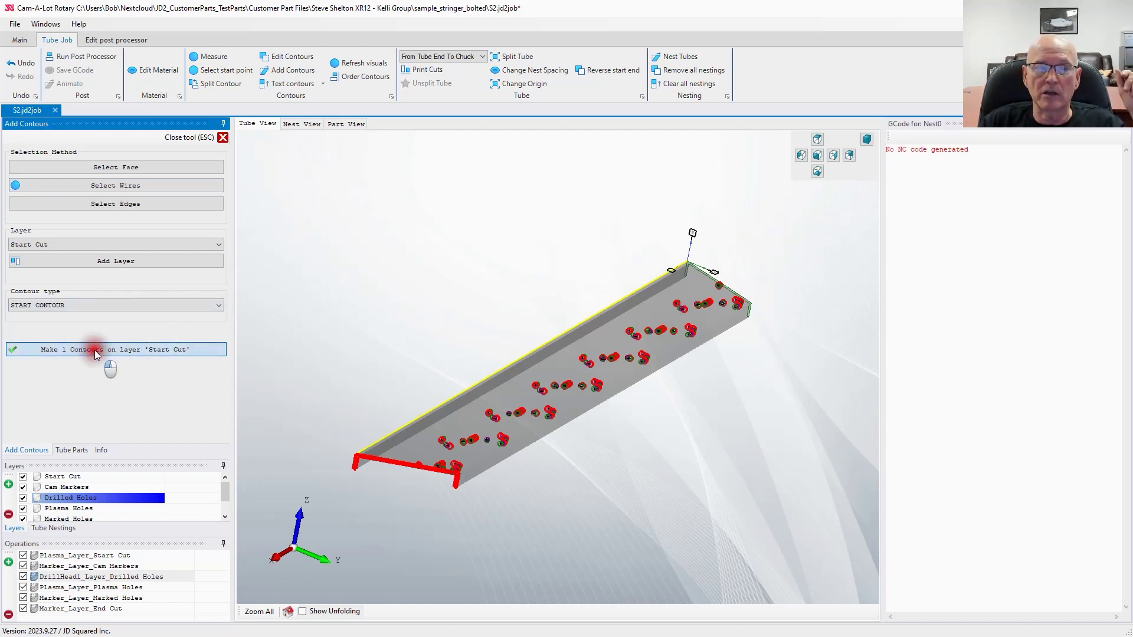
scroll(373, 476, "up", 5)
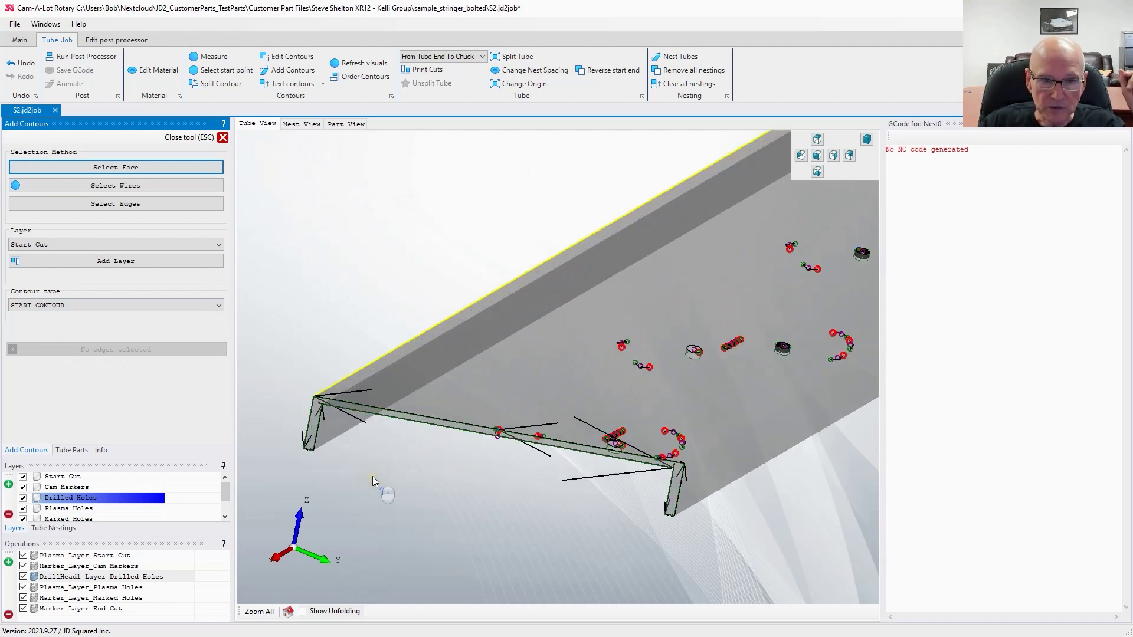
Step: Add an END CONTOUR on the End Cut layer from the far-end wire outline
scroll(531, 274, "down", 8)
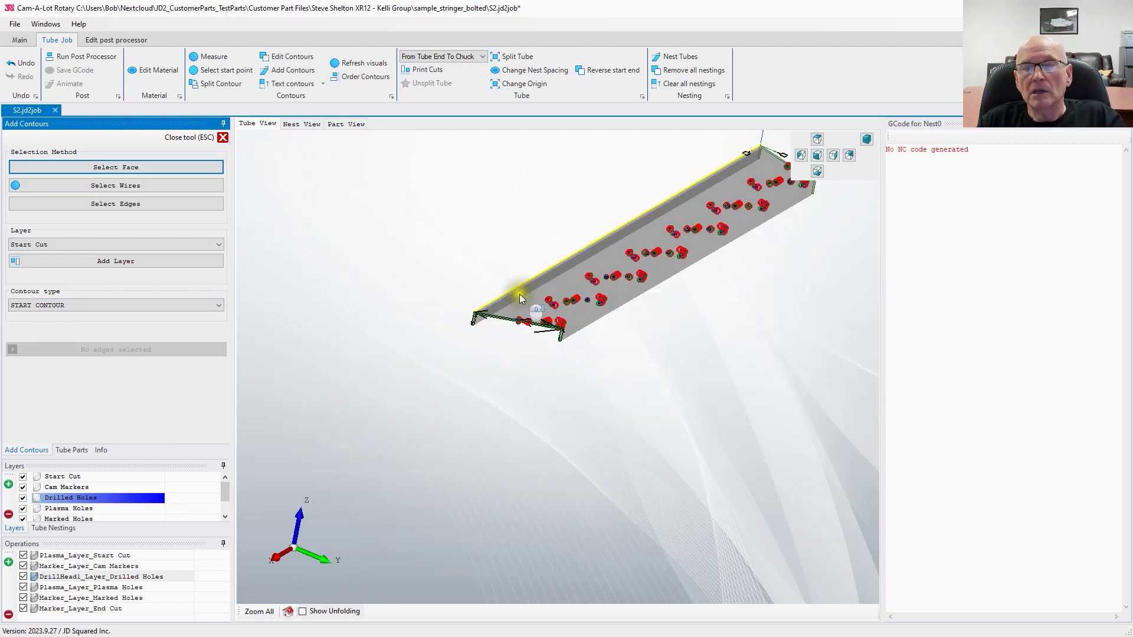
scroll(595, 277, "up", 6)
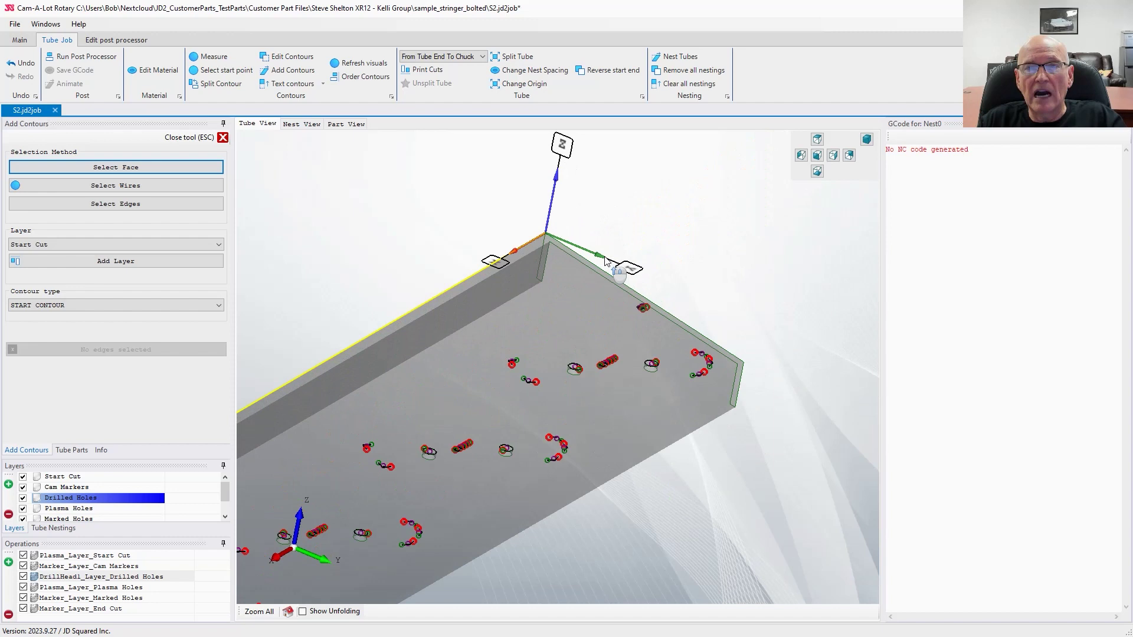
left_click(156, 185)
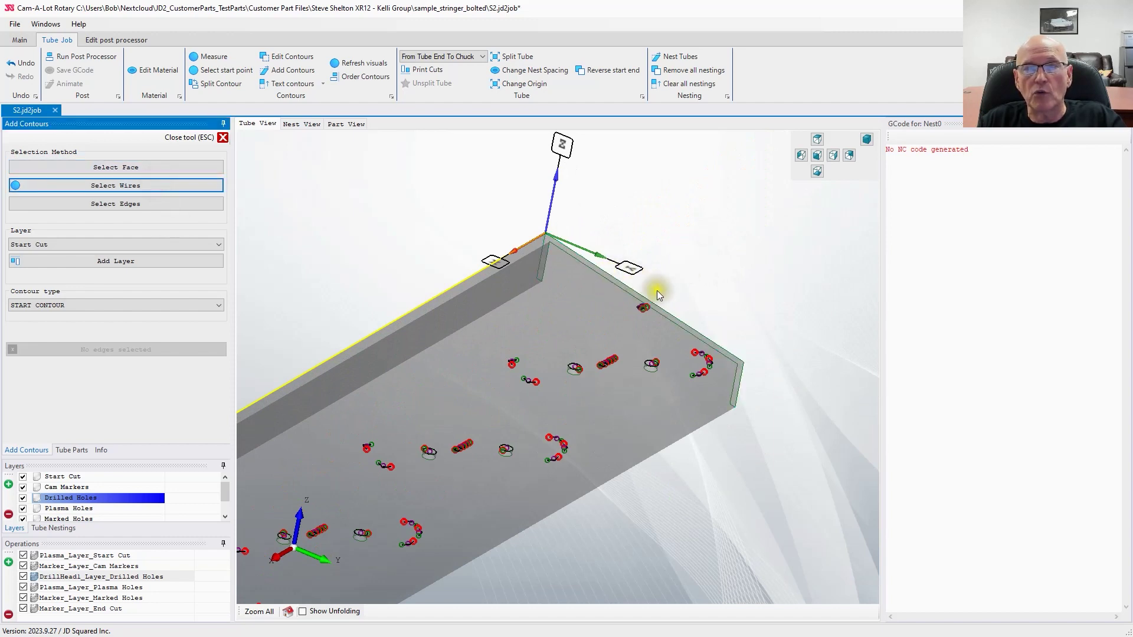
left_click(65, 242)
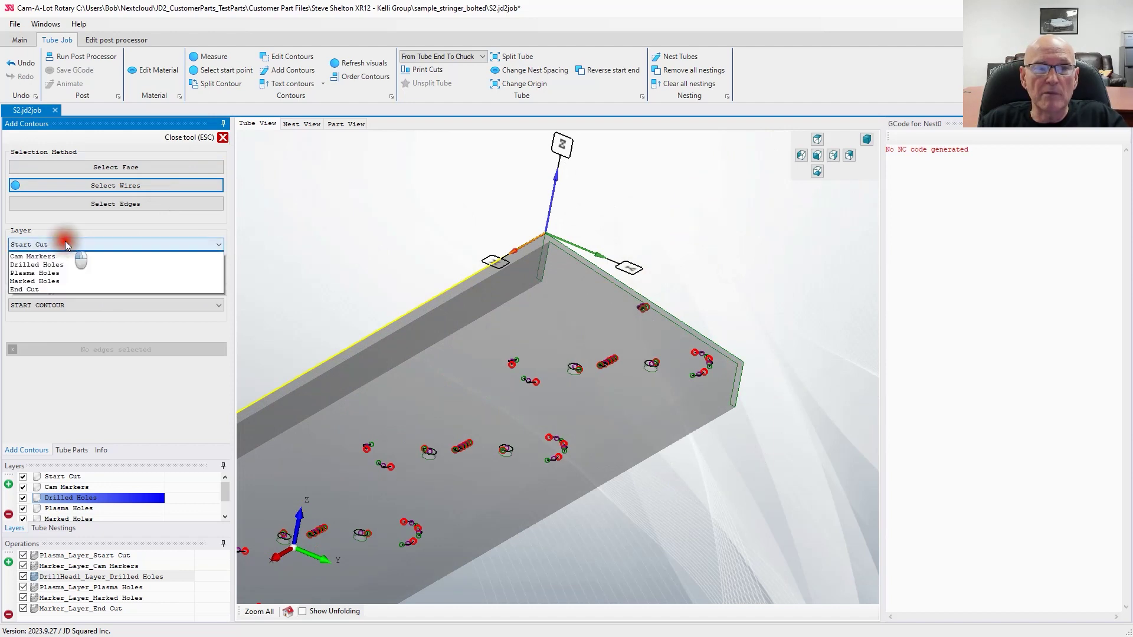
left_click(54, 298)
left_click(54, 305)
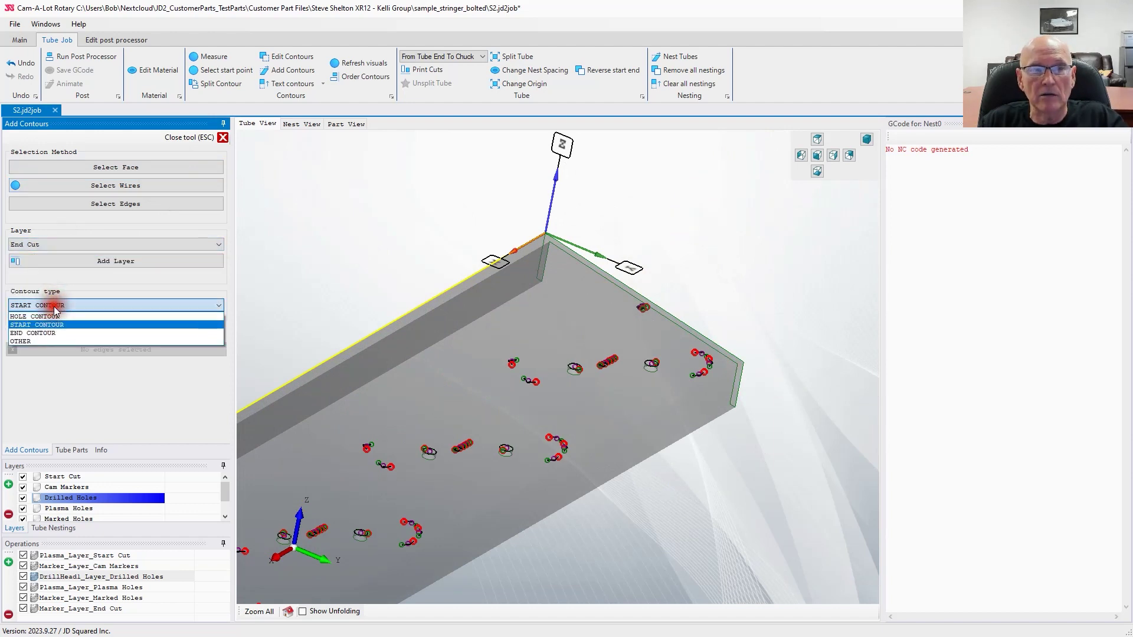
left_click(48, 334)
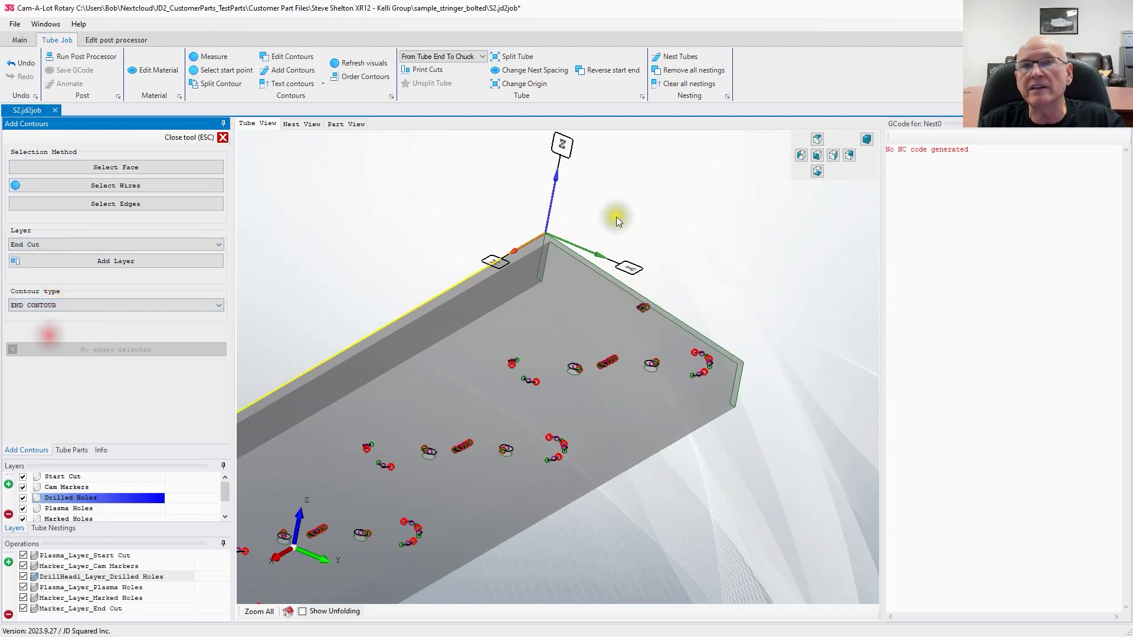
left_click(671, 317)
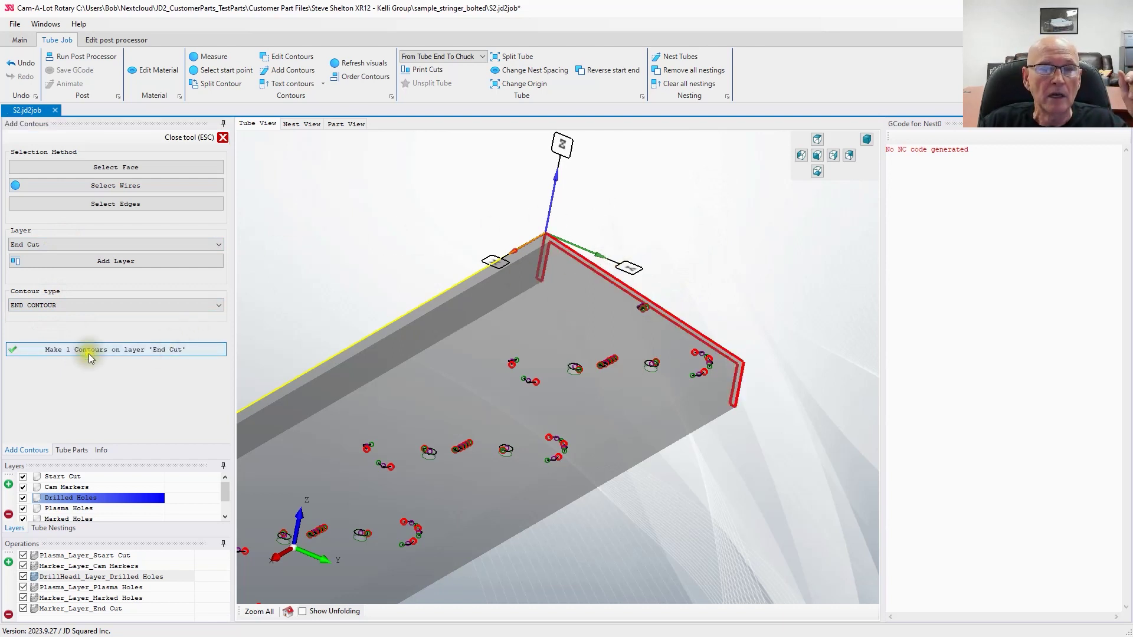
left_click(106, 350)
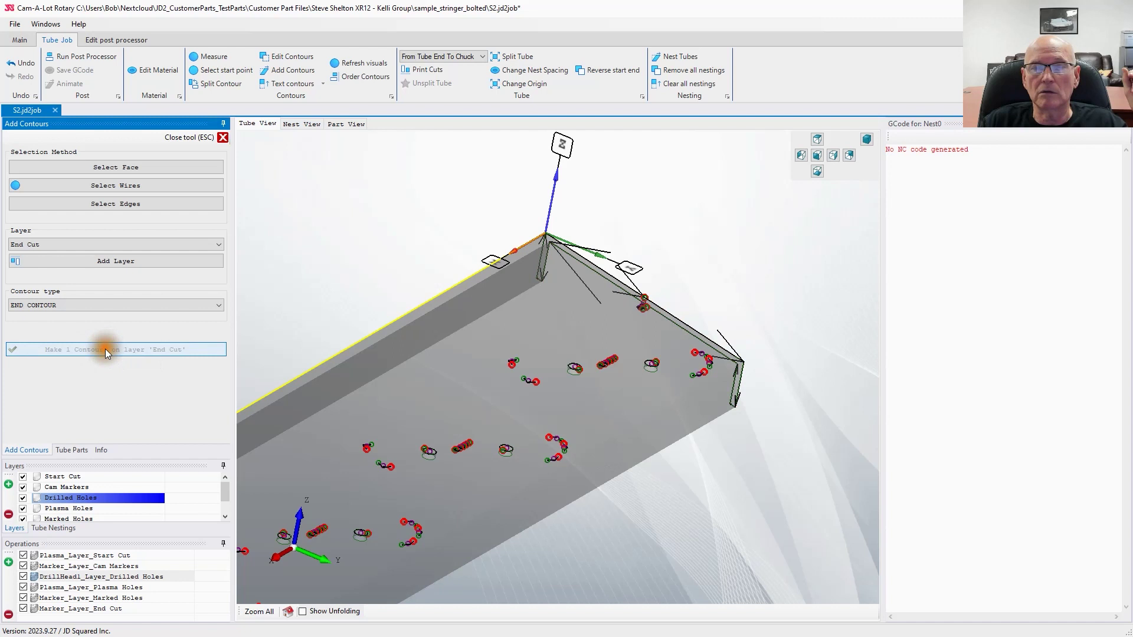
Step: Switch the tube to a front elevation view
left_click(866, 139)
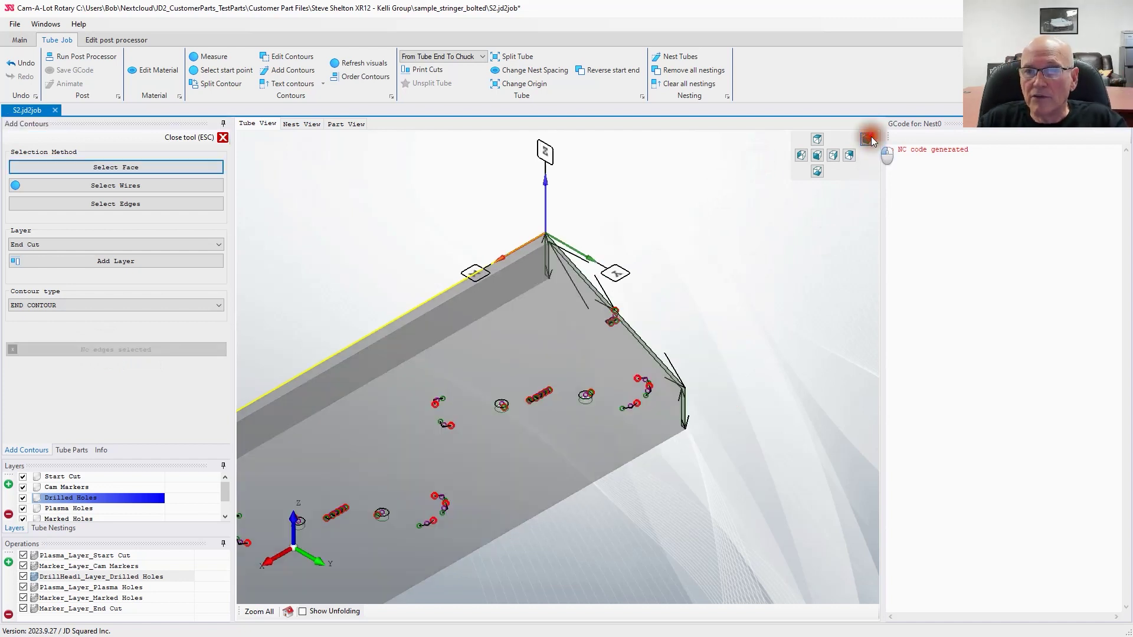
scroll(312, 511, "up", 3)
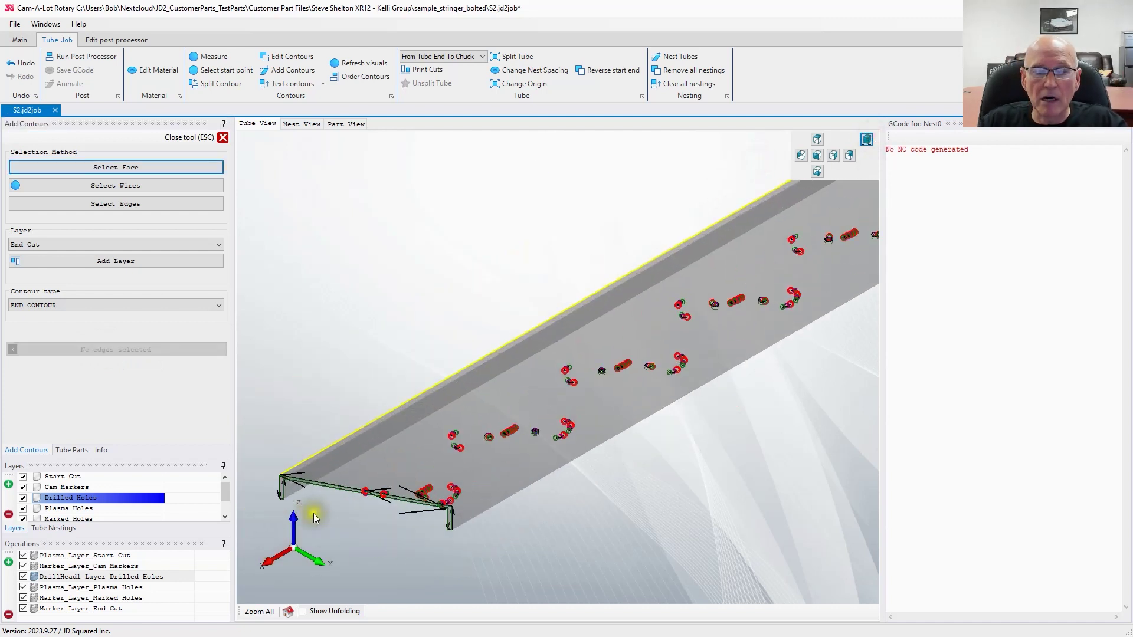
left_click(801, 156)
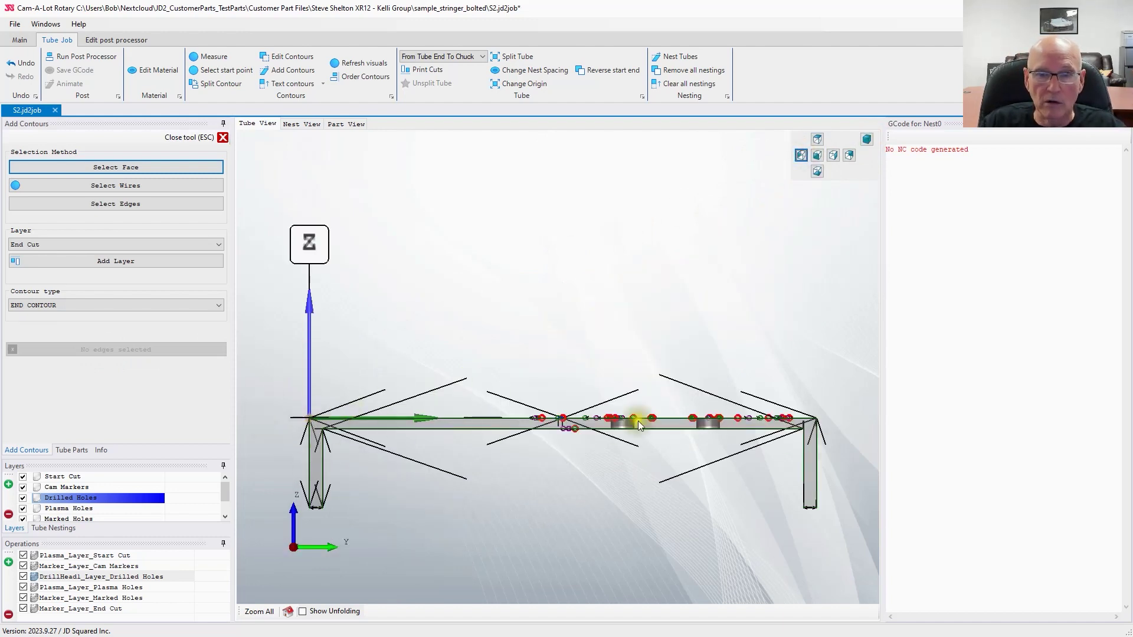
Step: Split the end contour at the channel's left corner with a 0.03937 inch gap, then close the tool
left_click(218, 85)
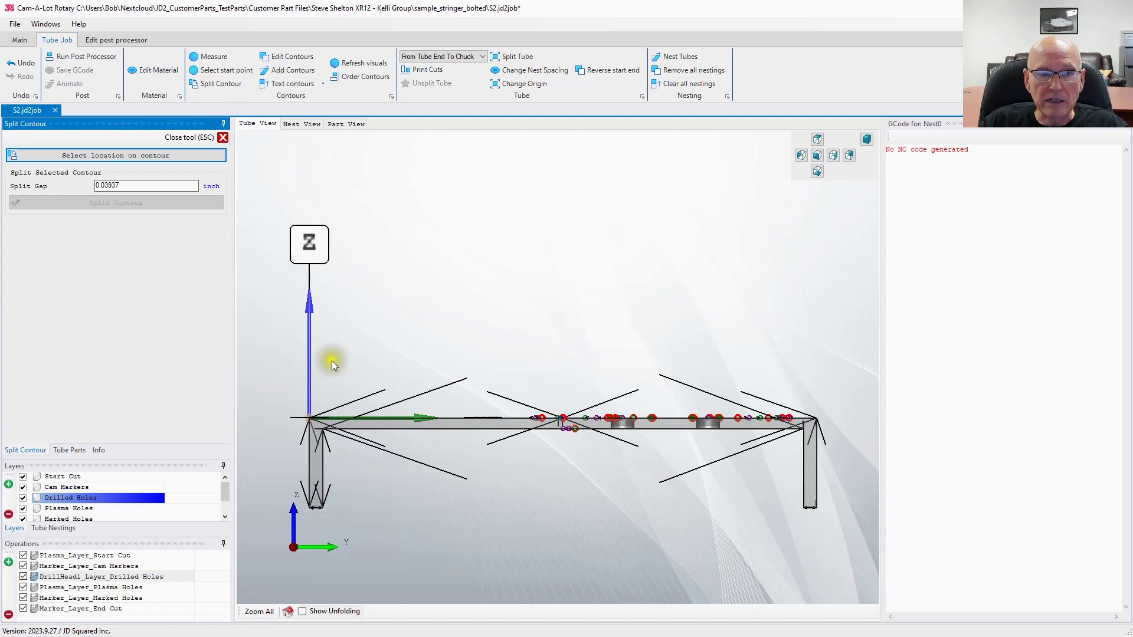
scroll(331, 417, "down", 3)
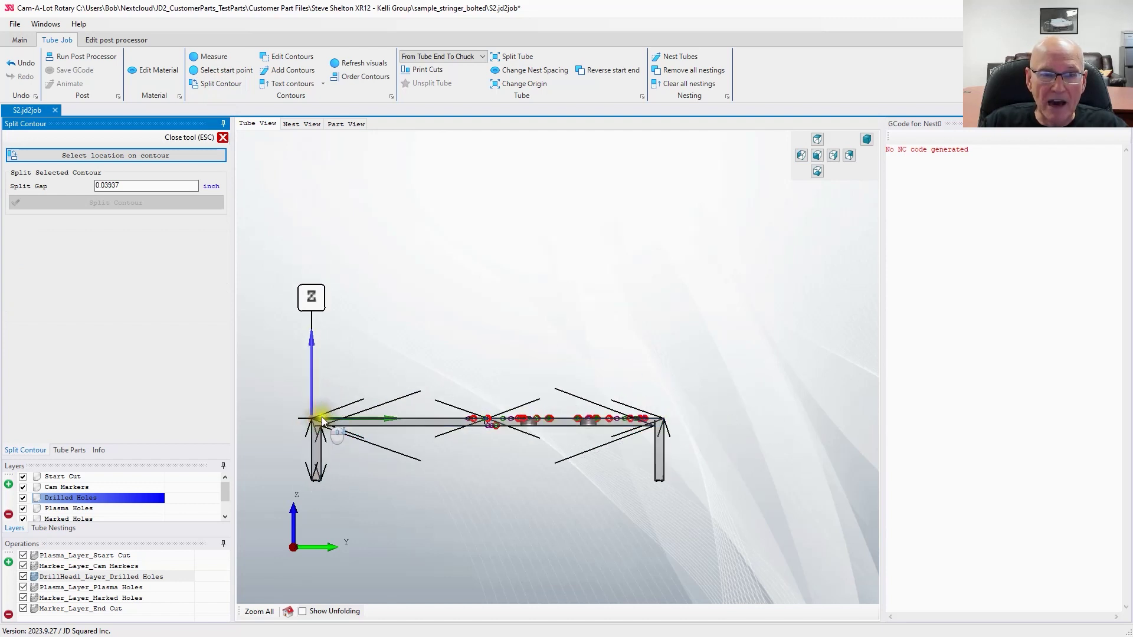
scroll(341, 418, "up", 4)
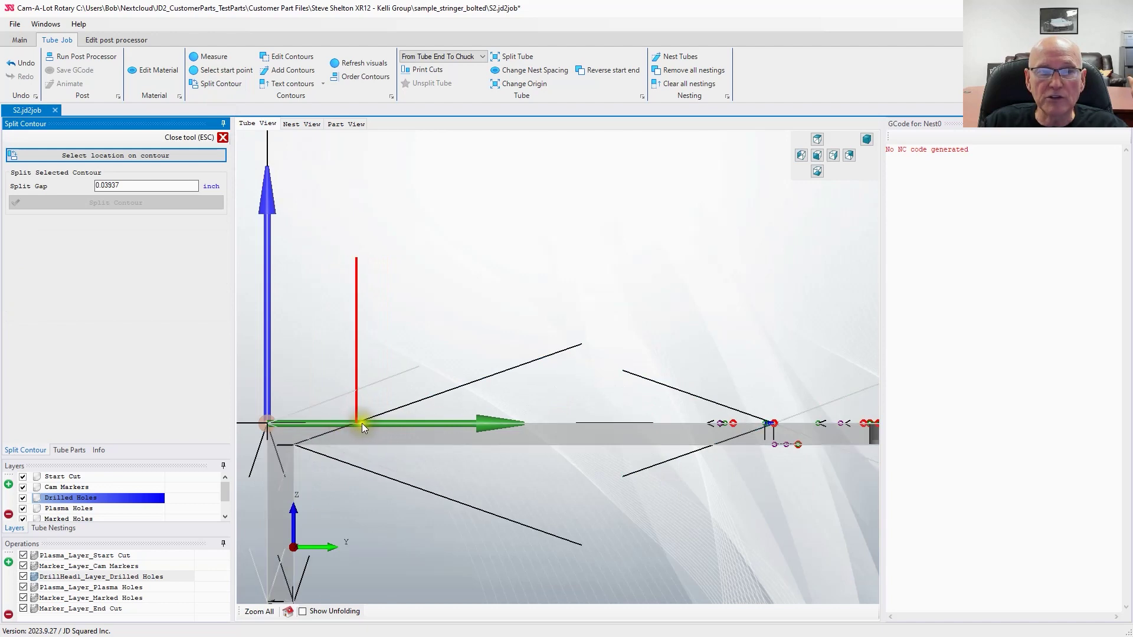
left_click(332, 423)
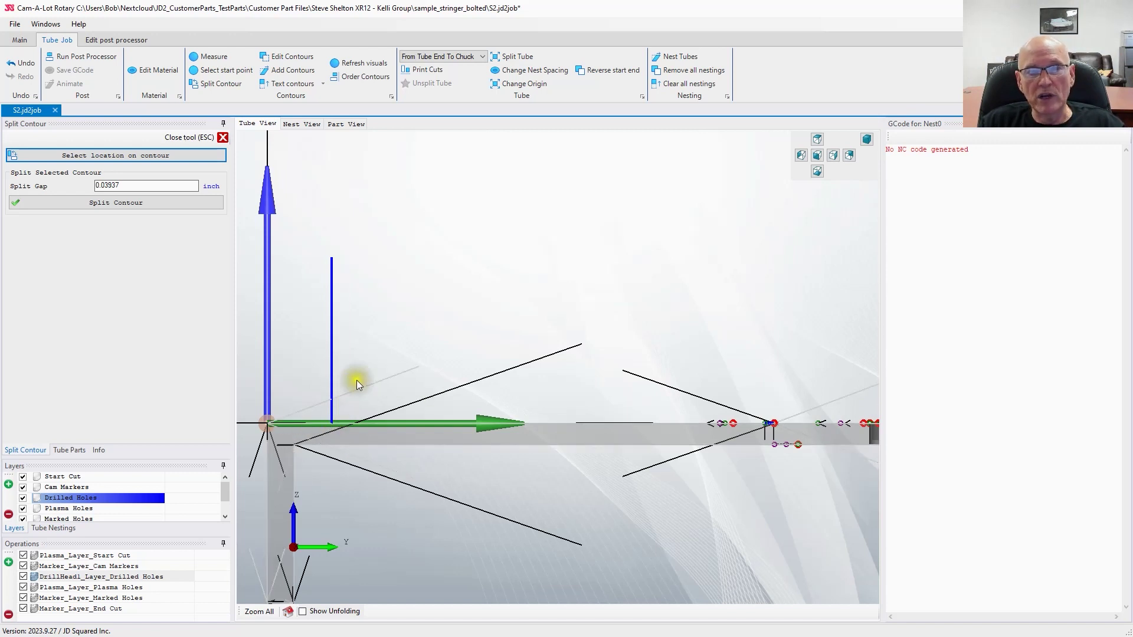
left_click(150, 203)
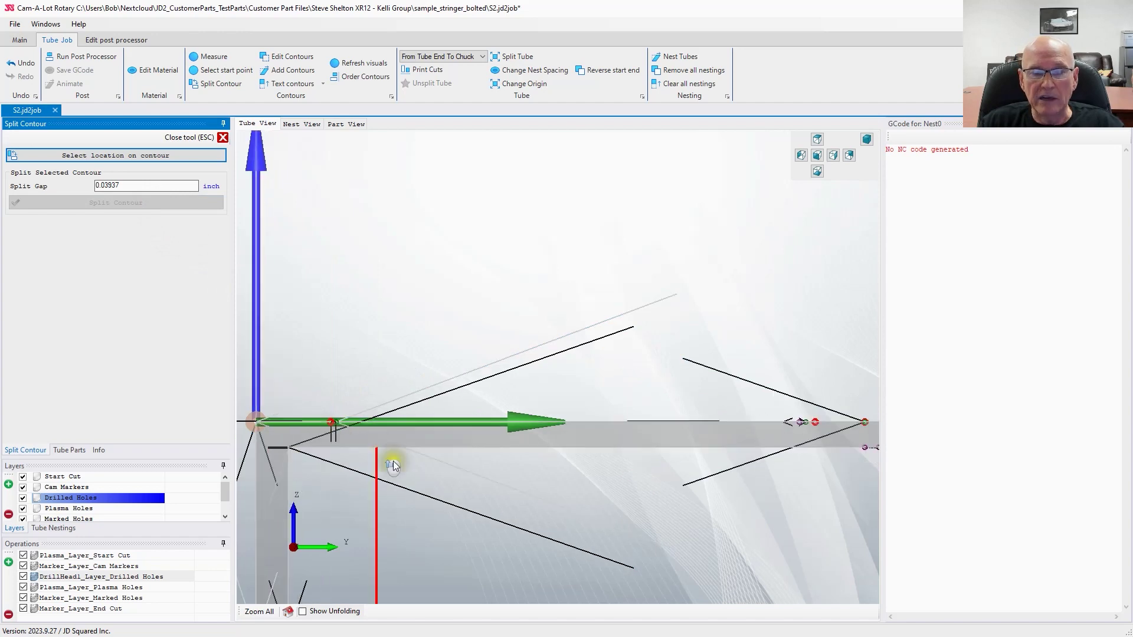
scroll(336, 484, "up", 6)
scroll(416, 490, "down", 8)
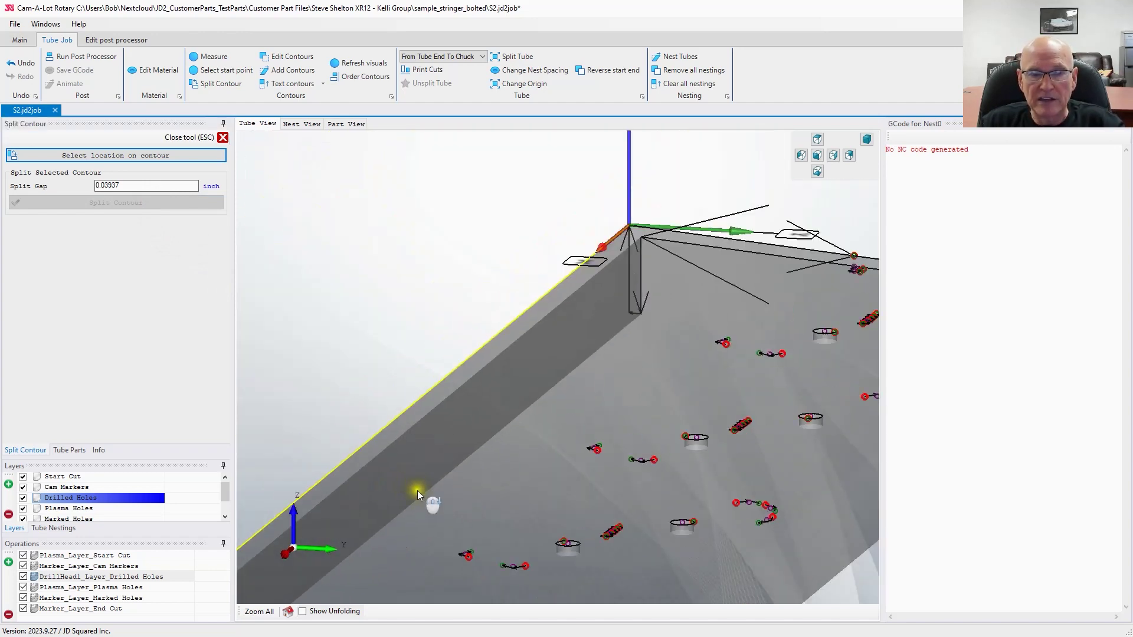
middle_click_drag(438, 525, 617, 342)
scroll(475, 360, "up", 4)
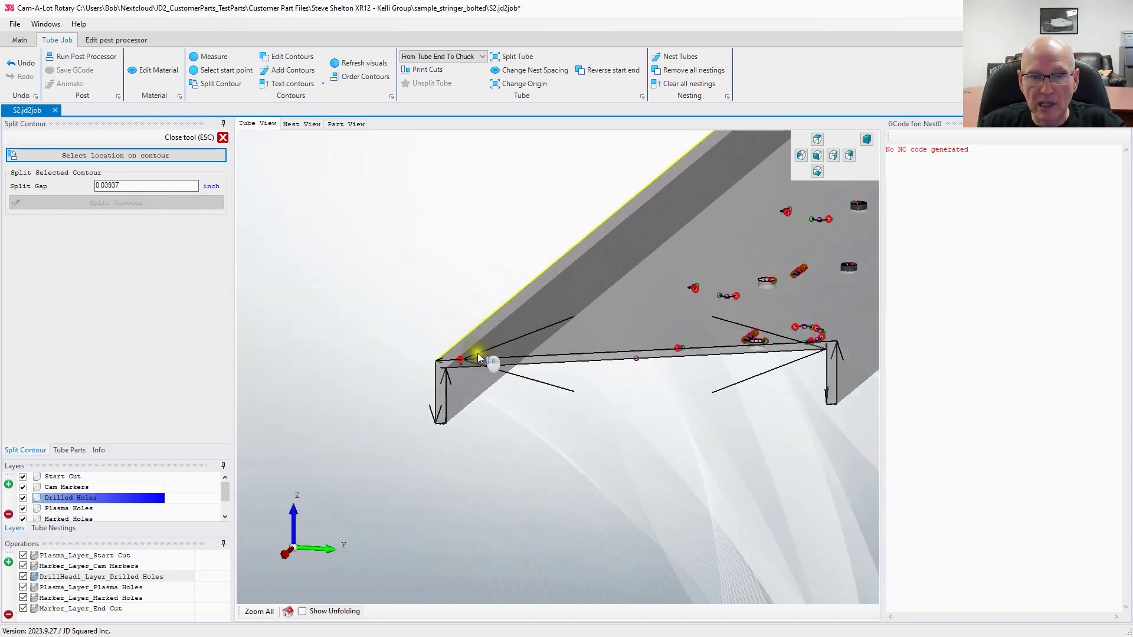
left_click(222, 138)
Step: Select the channel-end contour and split it at its right corner with a 0.03937 inch gap
scroll(481, 351, "up", 3)
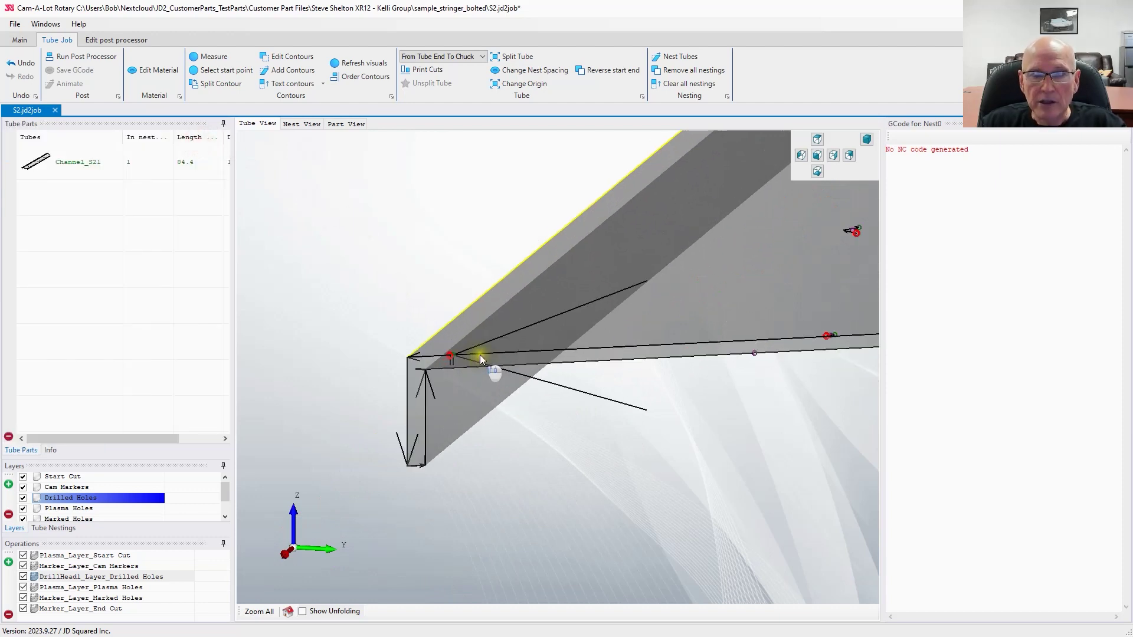
left_click(470, 356)
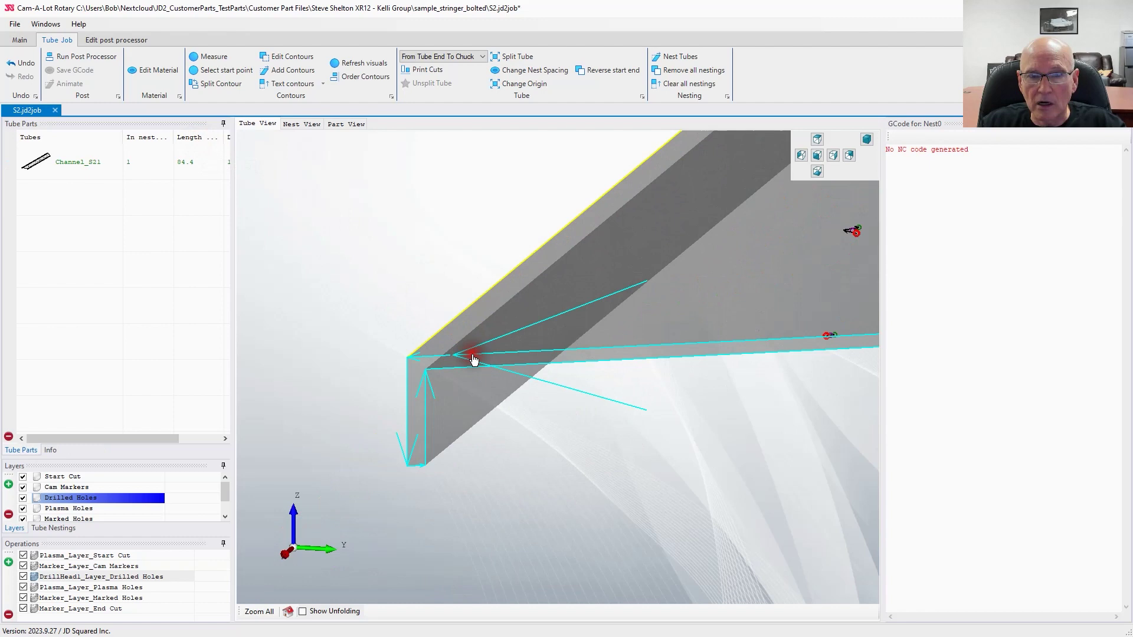
scroll(452, 358, "up", 3)
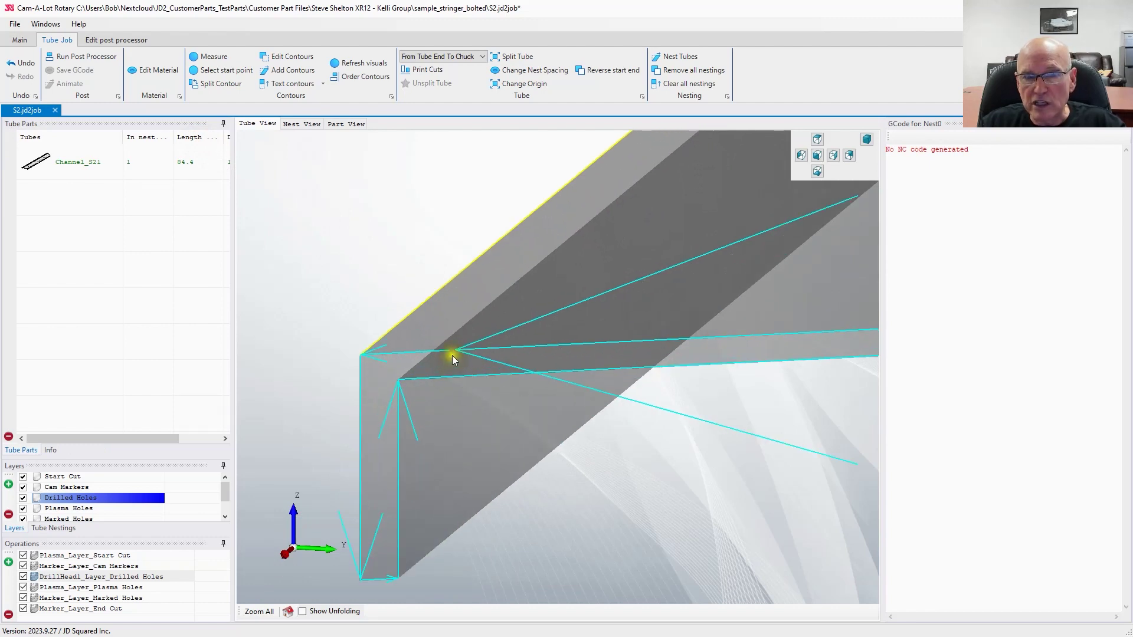
scroll(667, 485, "down", 1)
scroll(668, 485, "down", 5)
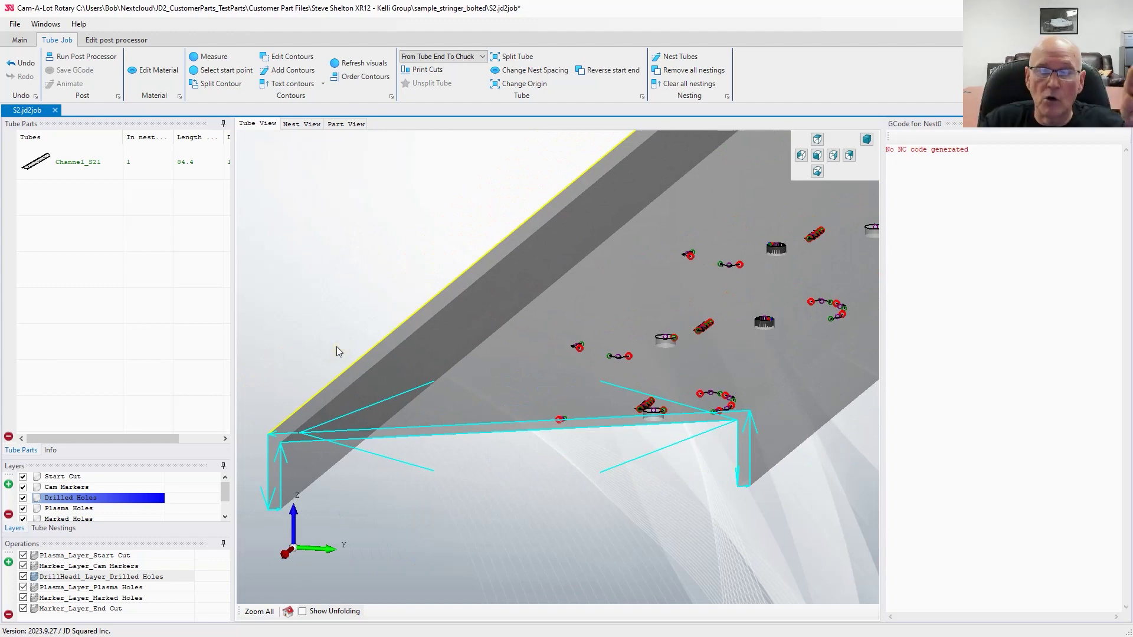
left_click(219, 83)
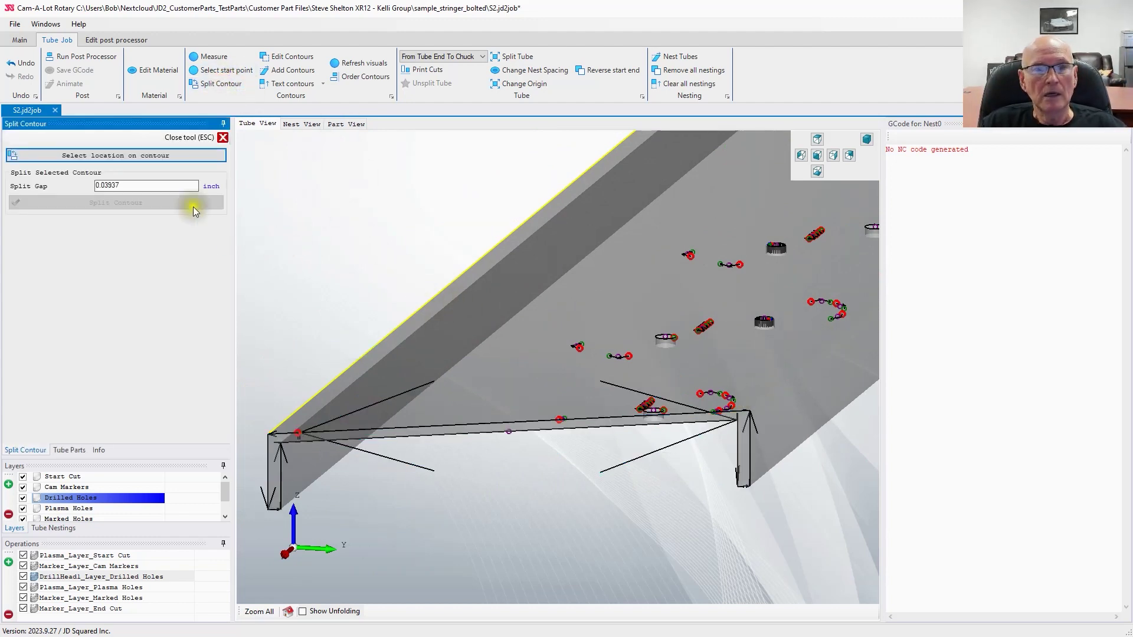
left_click(121, 153)
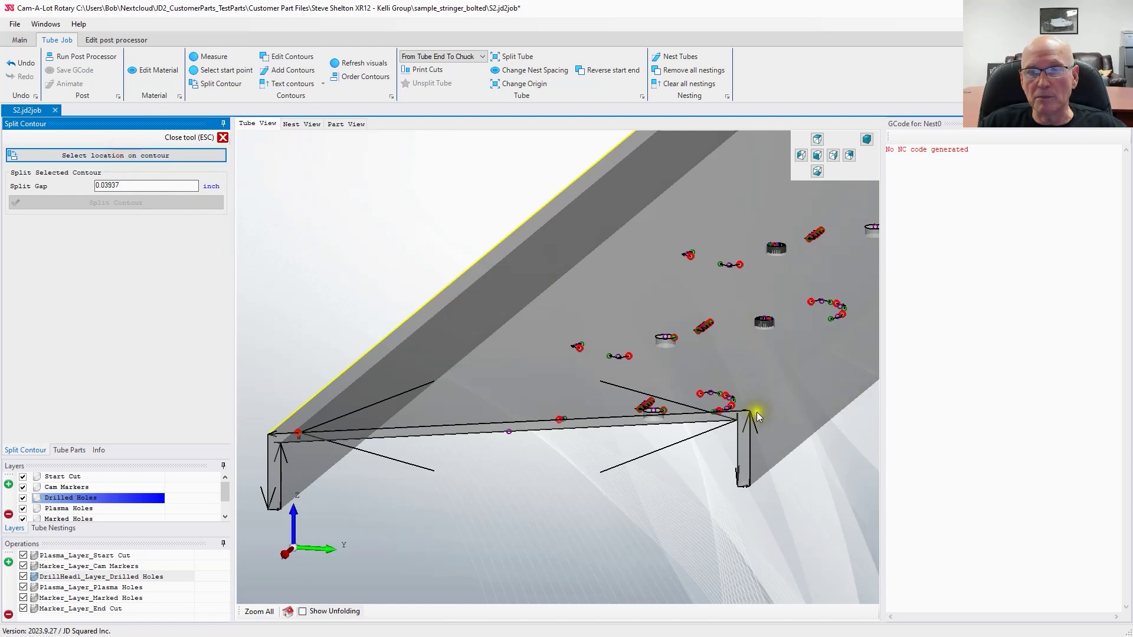
left_click(729, 412)
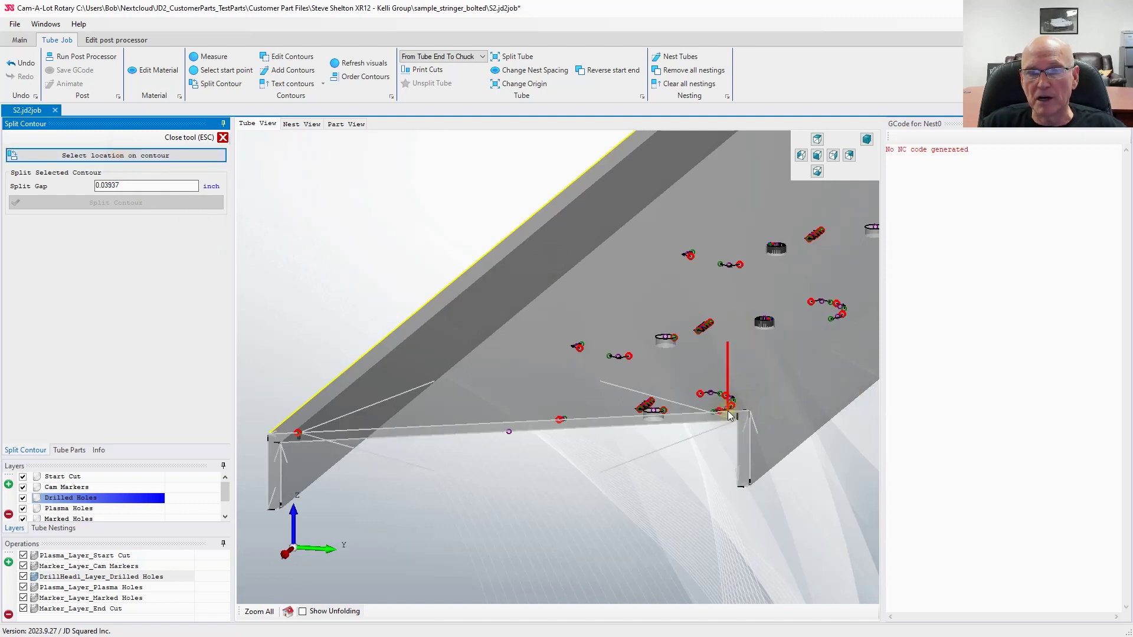
left_click(729, 414)
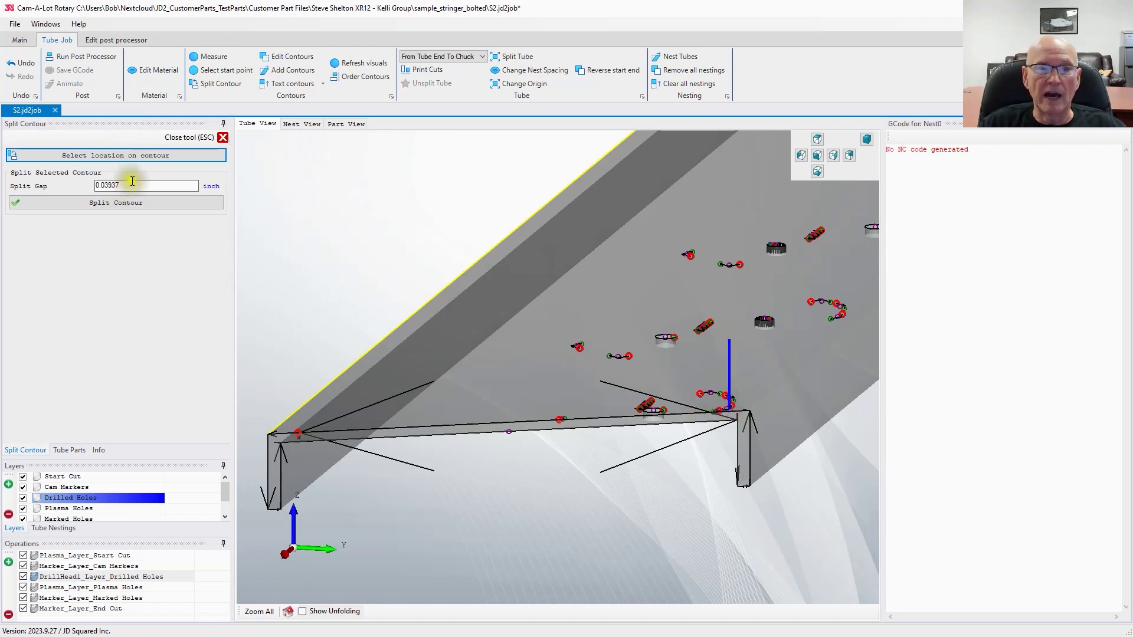
left_click_drag(141, 185, 80, 193)
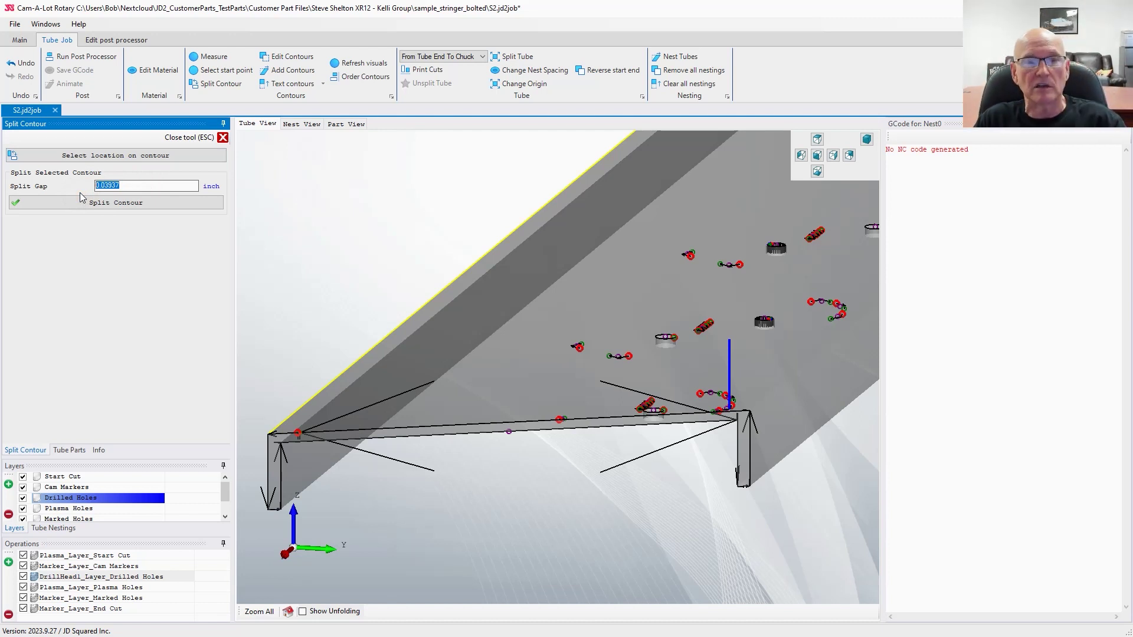
left_click(87, 203)
left_click(104, 204)
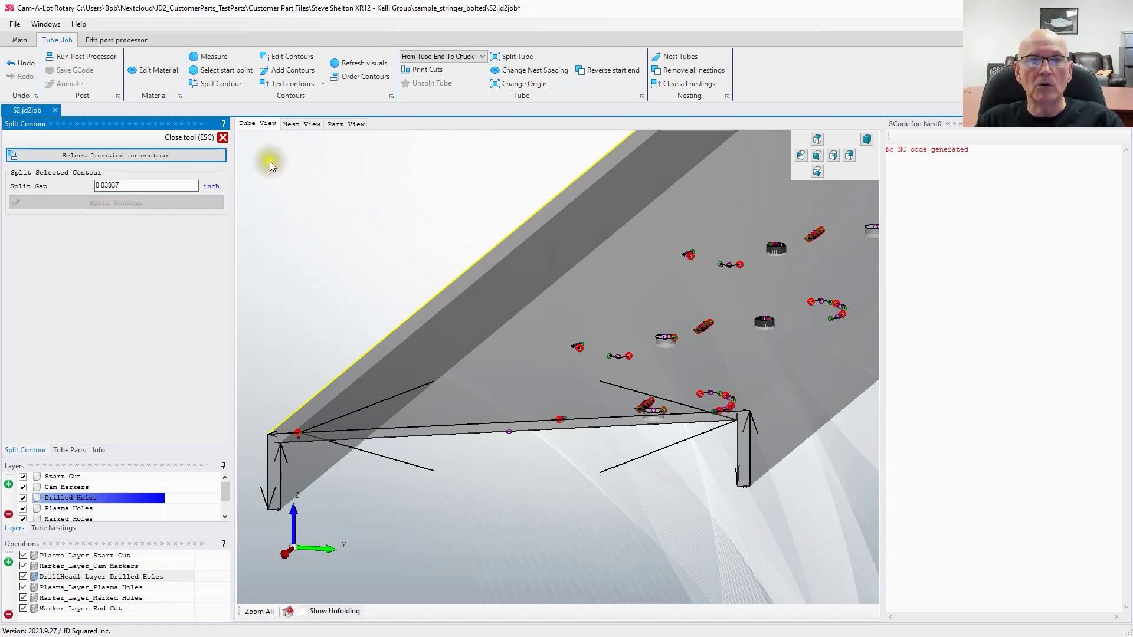
left_click(222, 137)
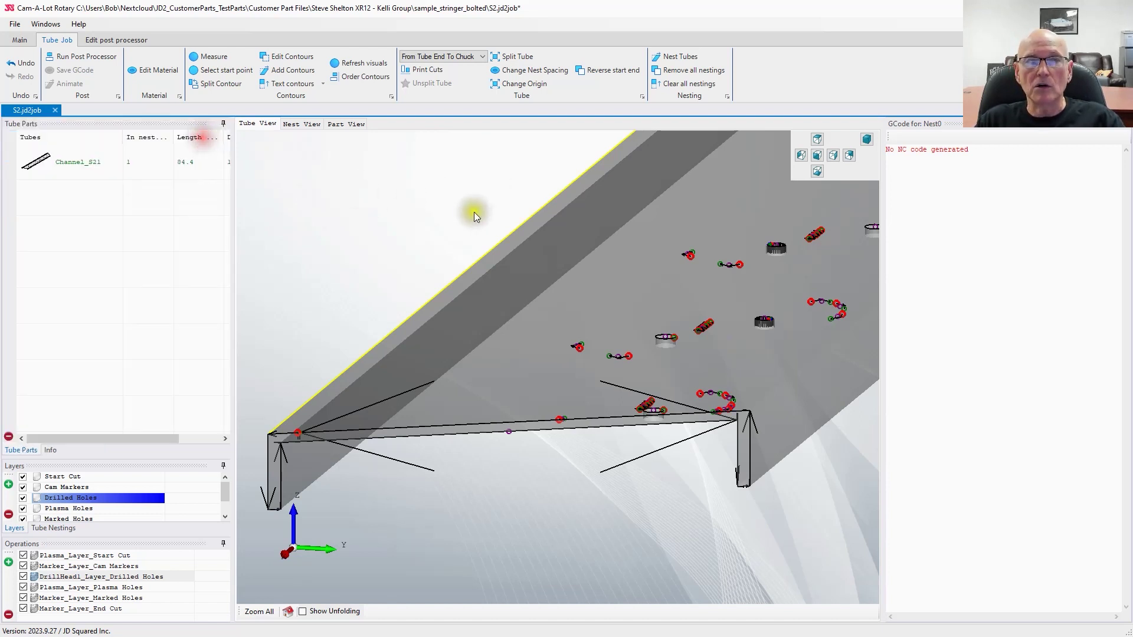
left_click(460, 435)
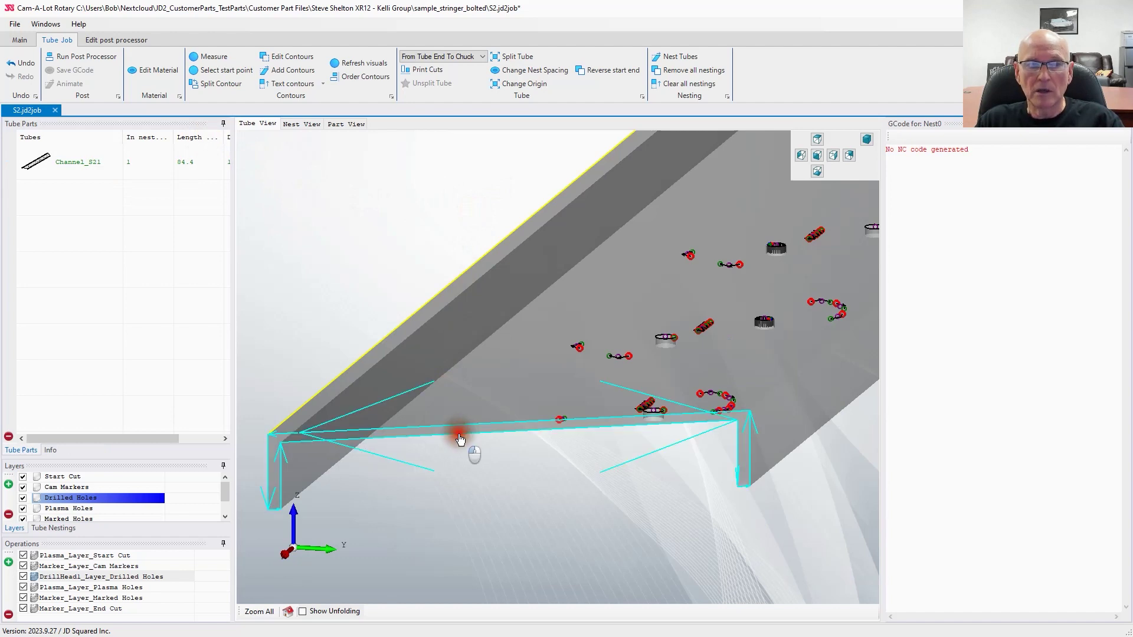
scroll(730, 435, "up", 3)
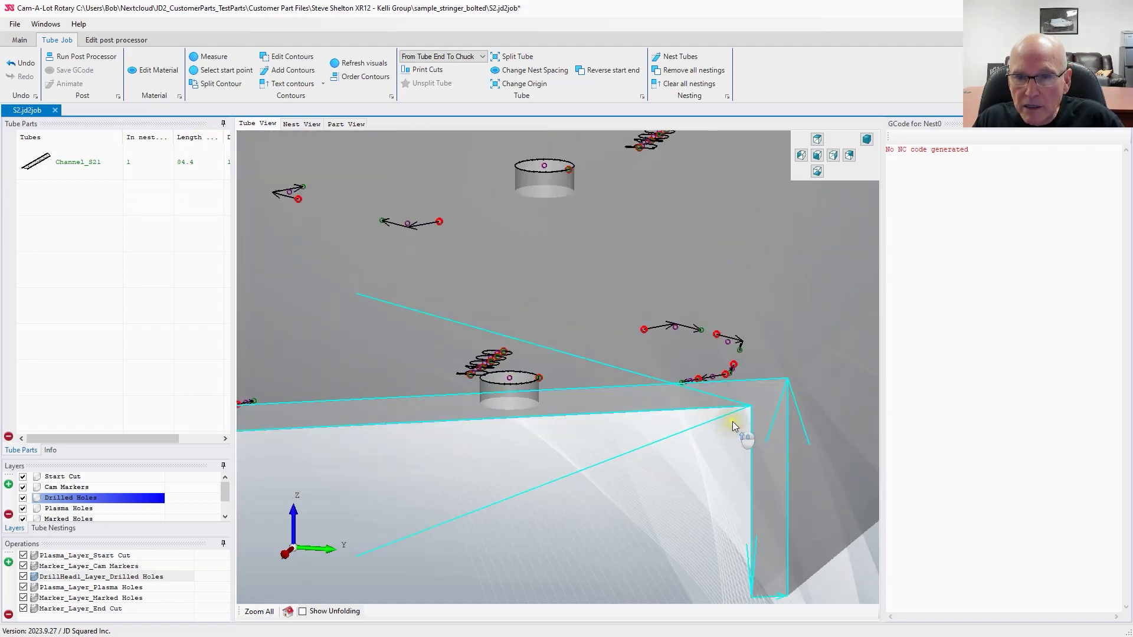
left_click(221, 84)
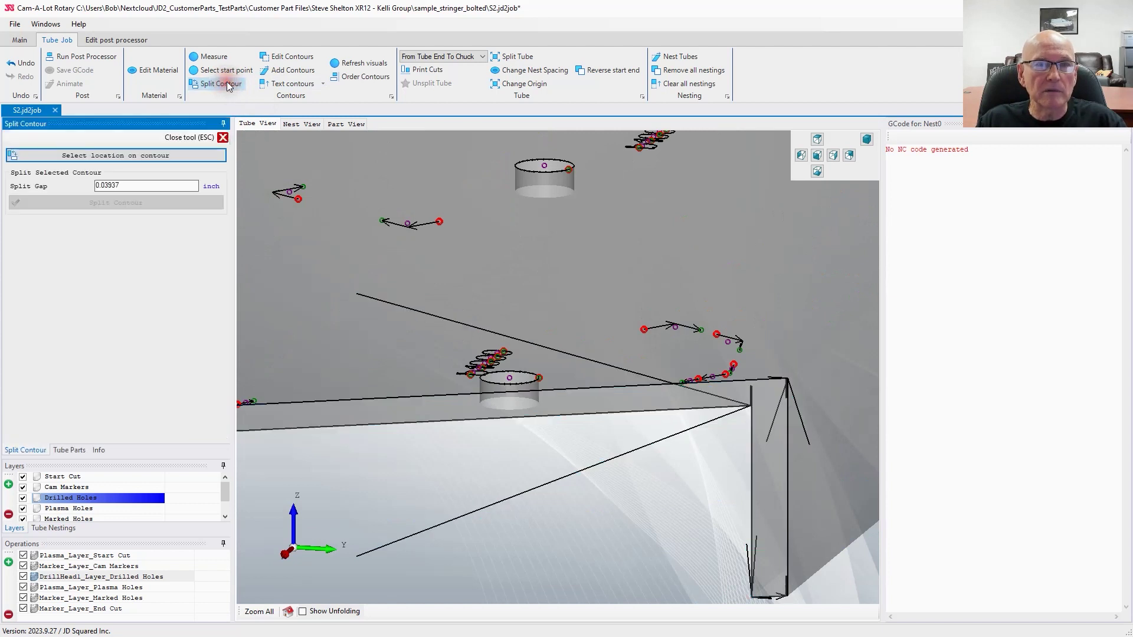
left_click(742, 382)
left_click(143, 205)
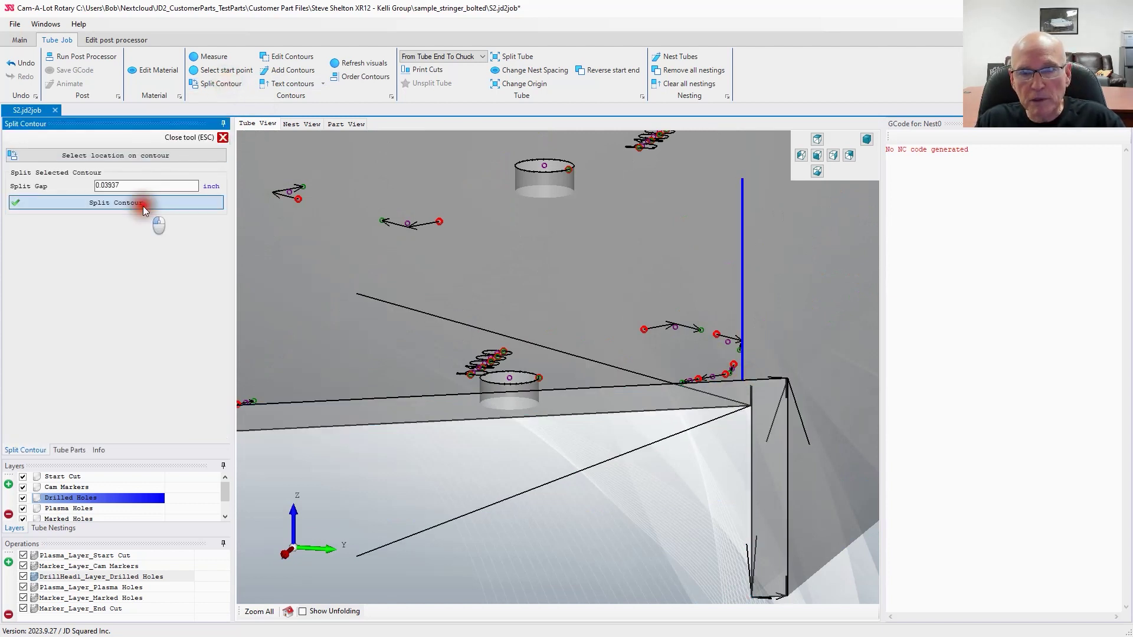
left_click(725, 378)
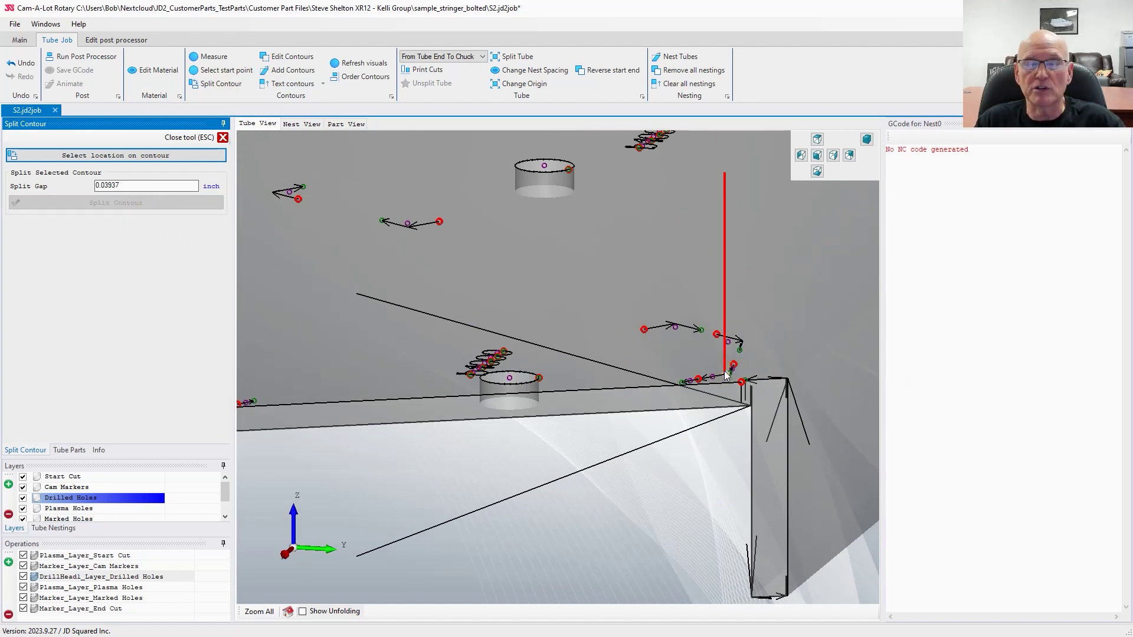
left_click(296, 250)
left_click(221, 137)
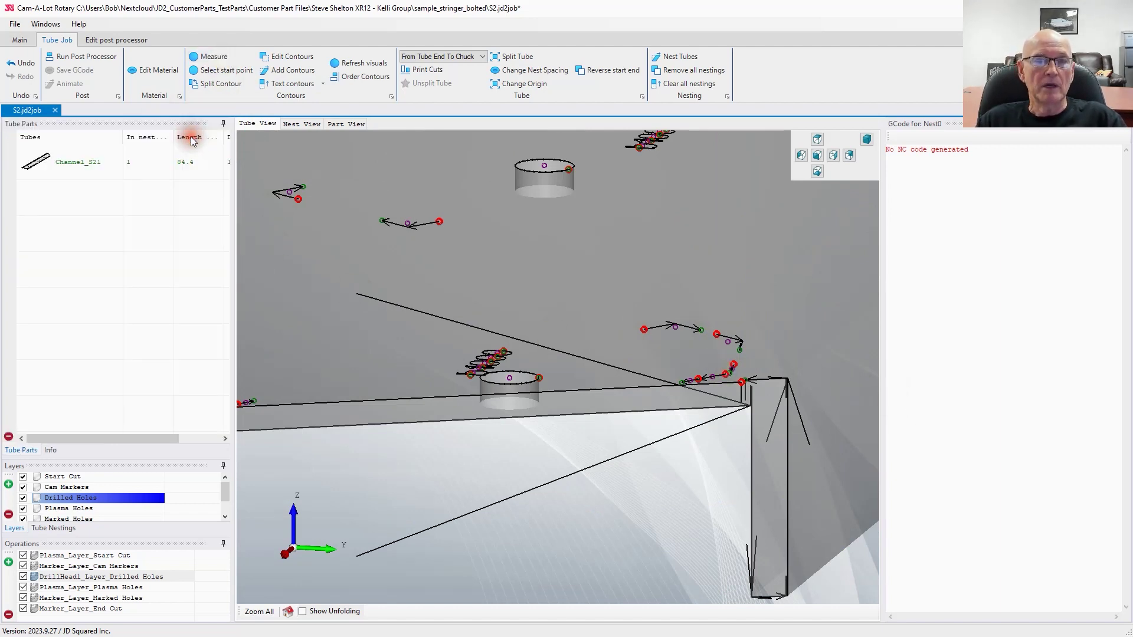
middle_click_drag(522, 459, 384, 317)
left_click(417, 391)
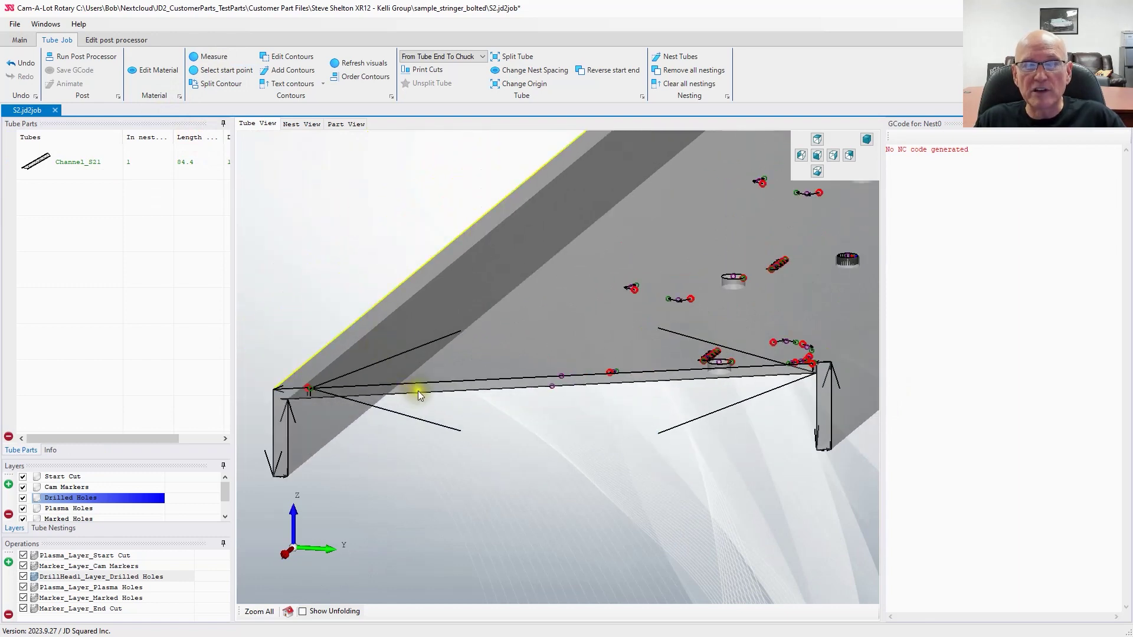
left_click(420, 393)
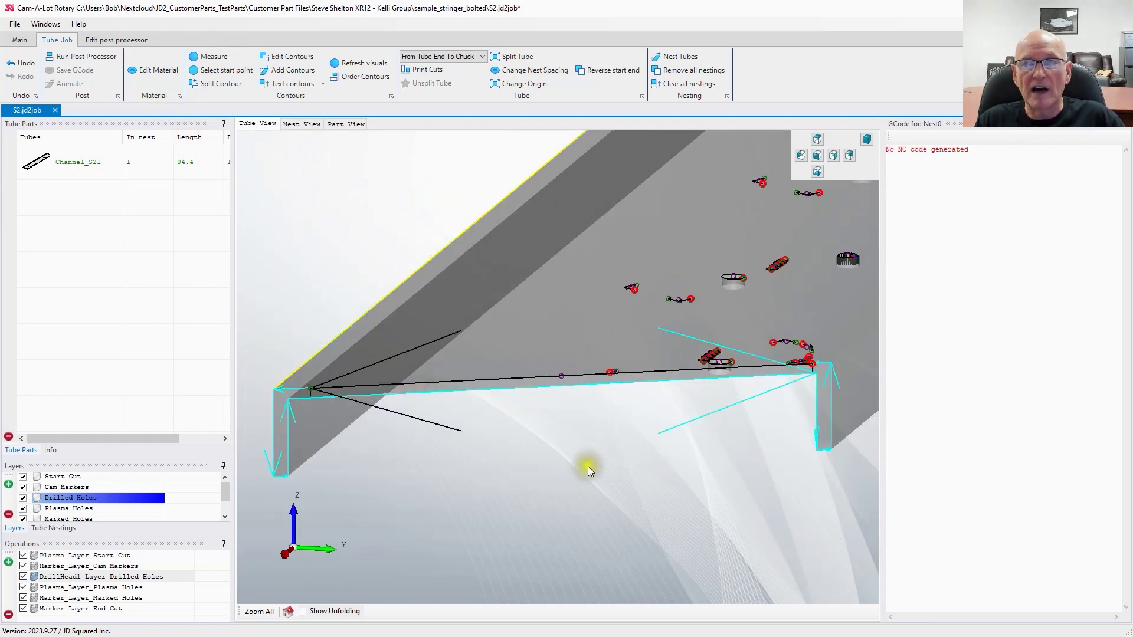
left_click(668, 372)
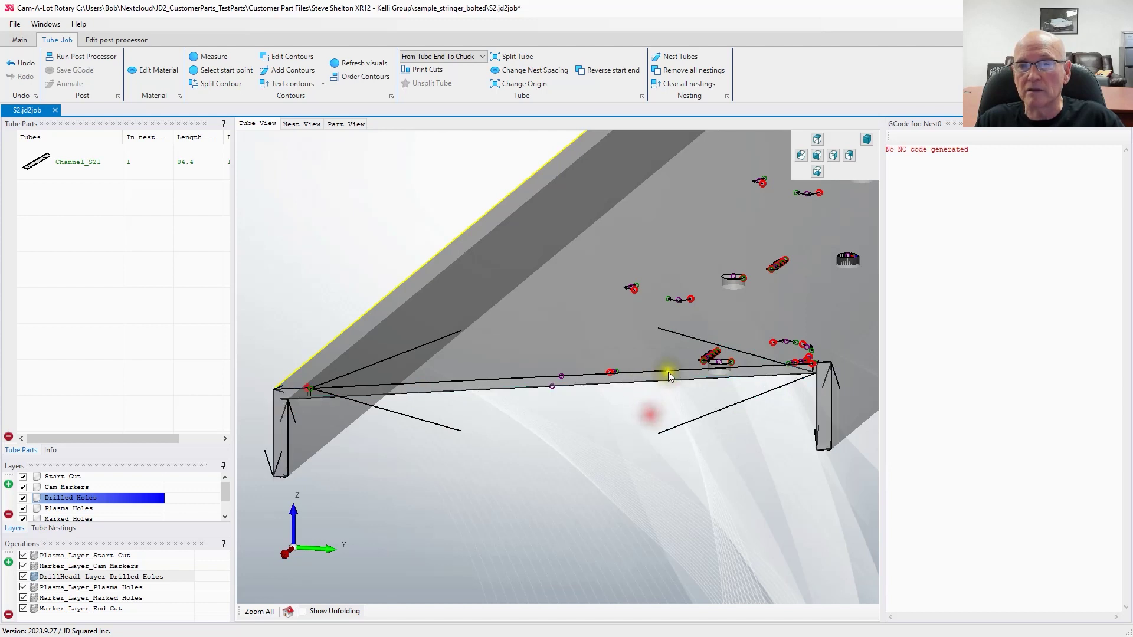
left_click(658, 376)
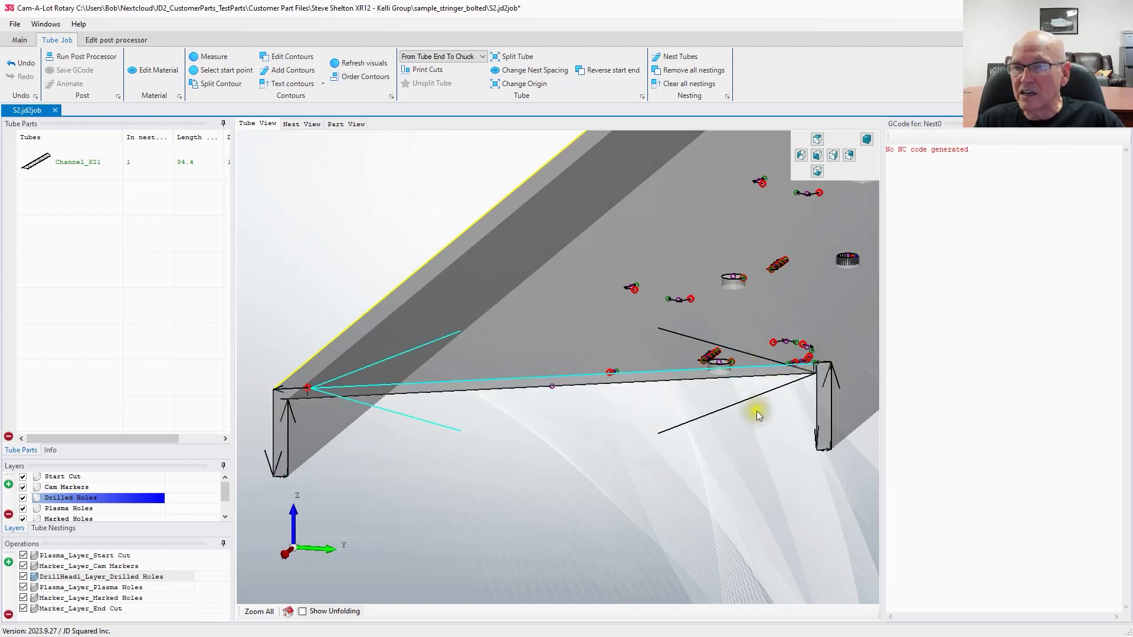
left_click(598, 437)
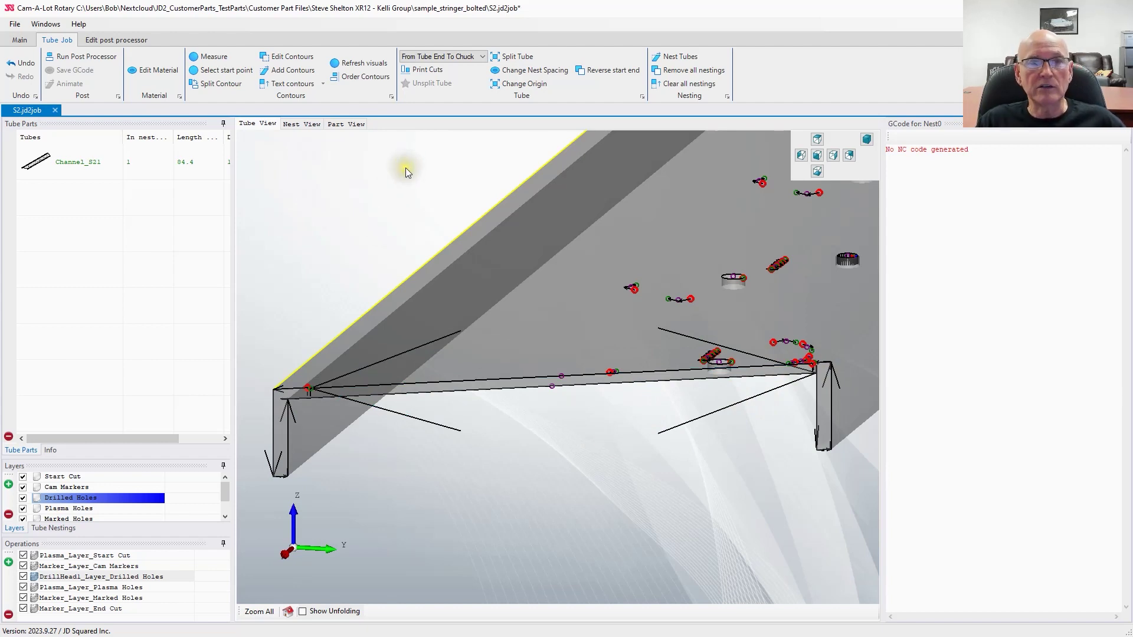
scroll(685, 286, "up", 2)
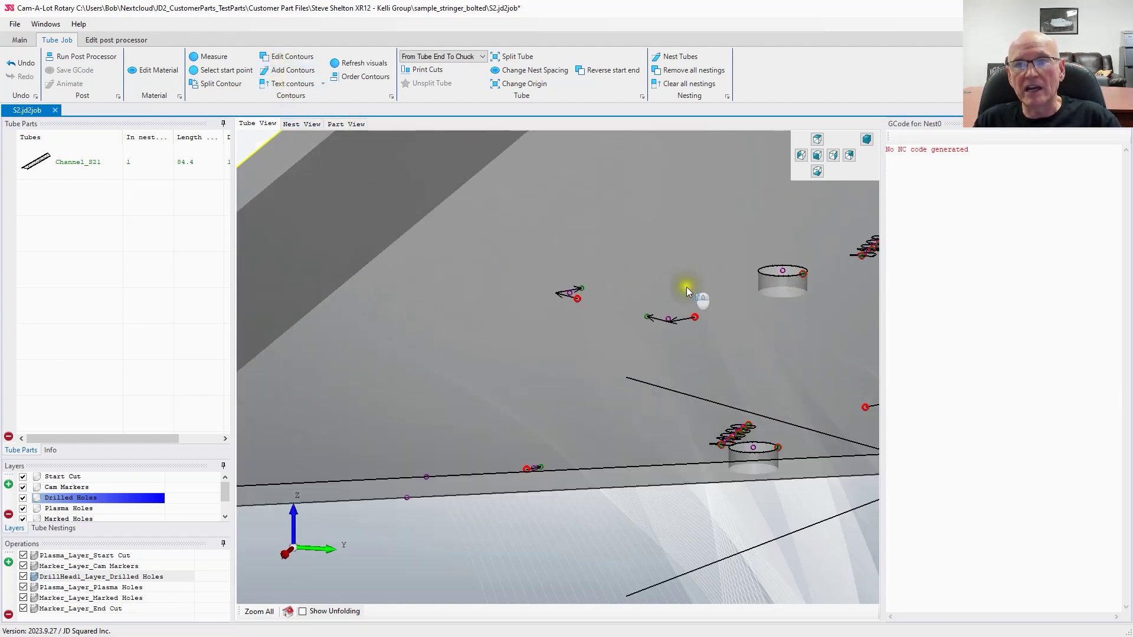
scroll(679, 311, "down", 5)
middle_click_drag(678, 311, 632, 361)
scroll(670, 362, "down", 2)
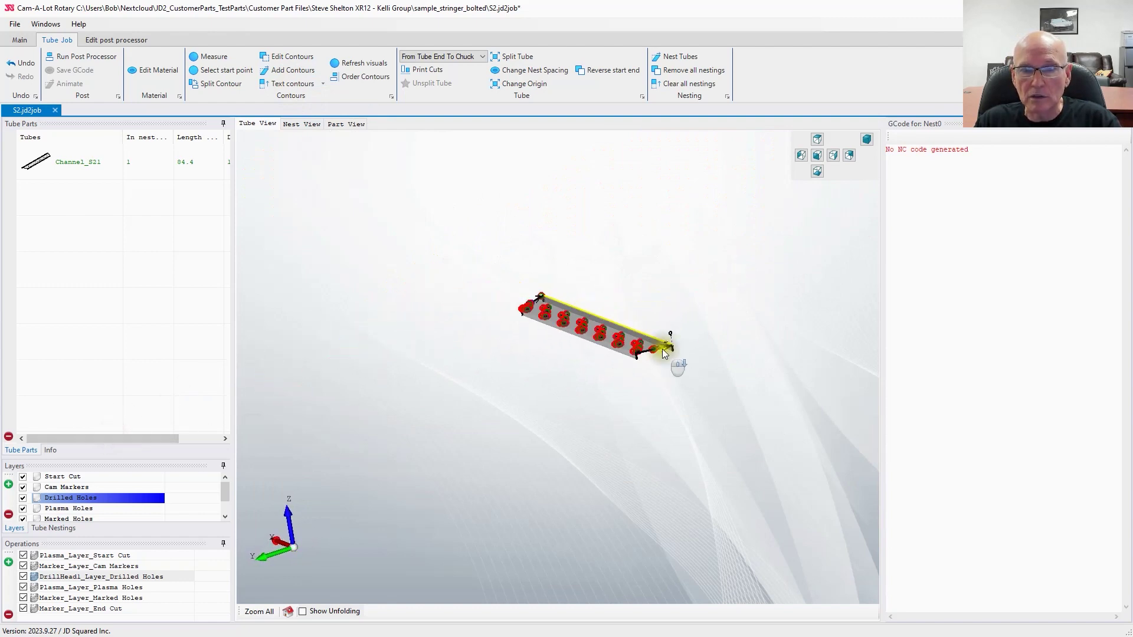
scroll(656, 356, "up", 5)
scroll(656, 356, "up", 2)
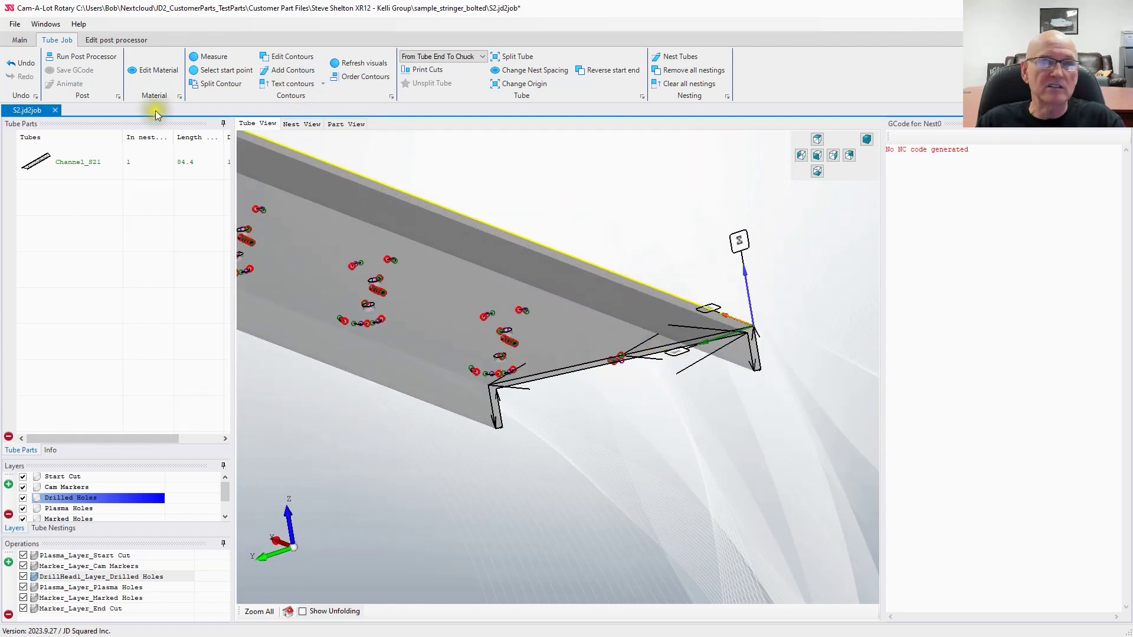
Step: Split the far-end contour at two points near the tube end, then close the split tool
left_click(188, 86)
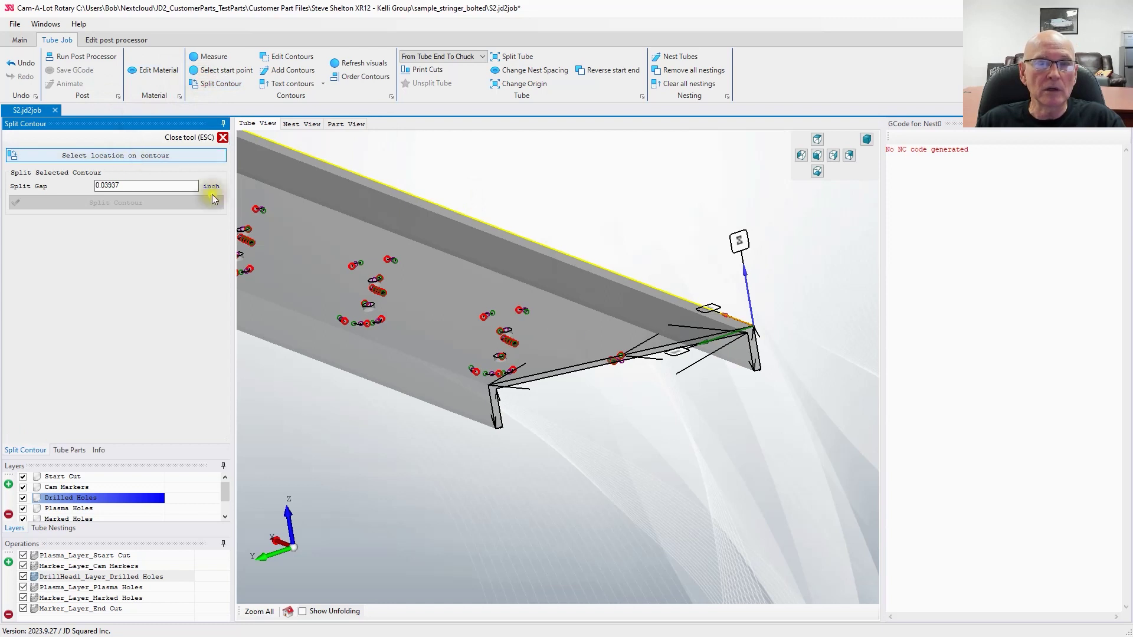
left_click(501, 382)
left_click(119, 206)
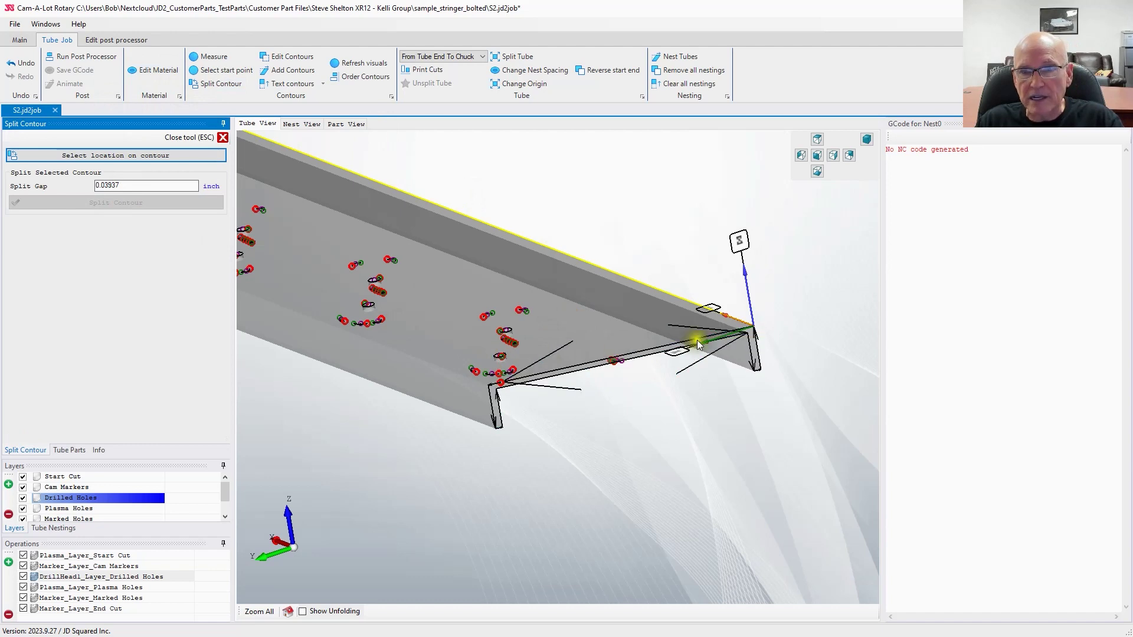
scroll(767, 333, "up", 3)
scroll(720, 328, "up", 2)
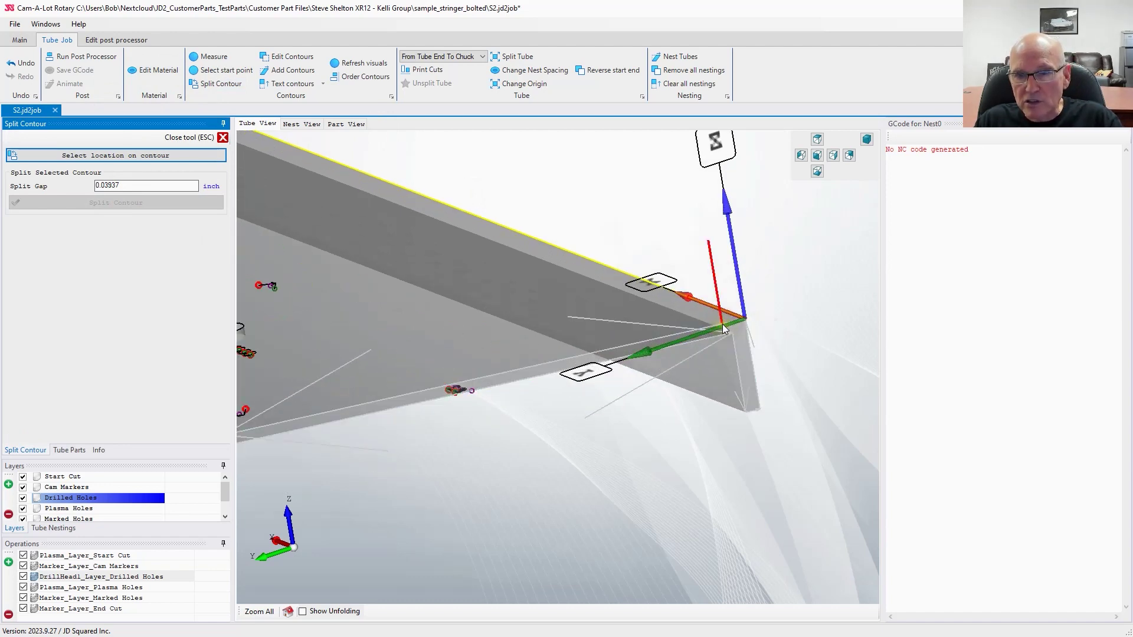
left_click(722, 324)
left_click(450, 292)
left_click(114, 206)
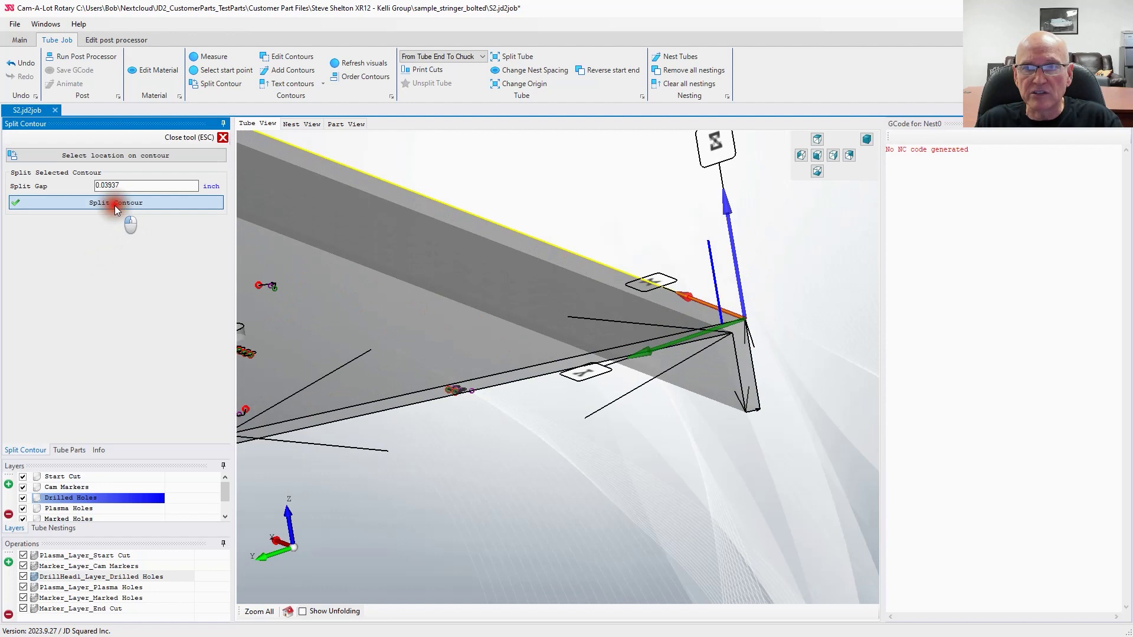
scroll(745, 341, "up", 3)
scroll(745, 341, "down", 8)
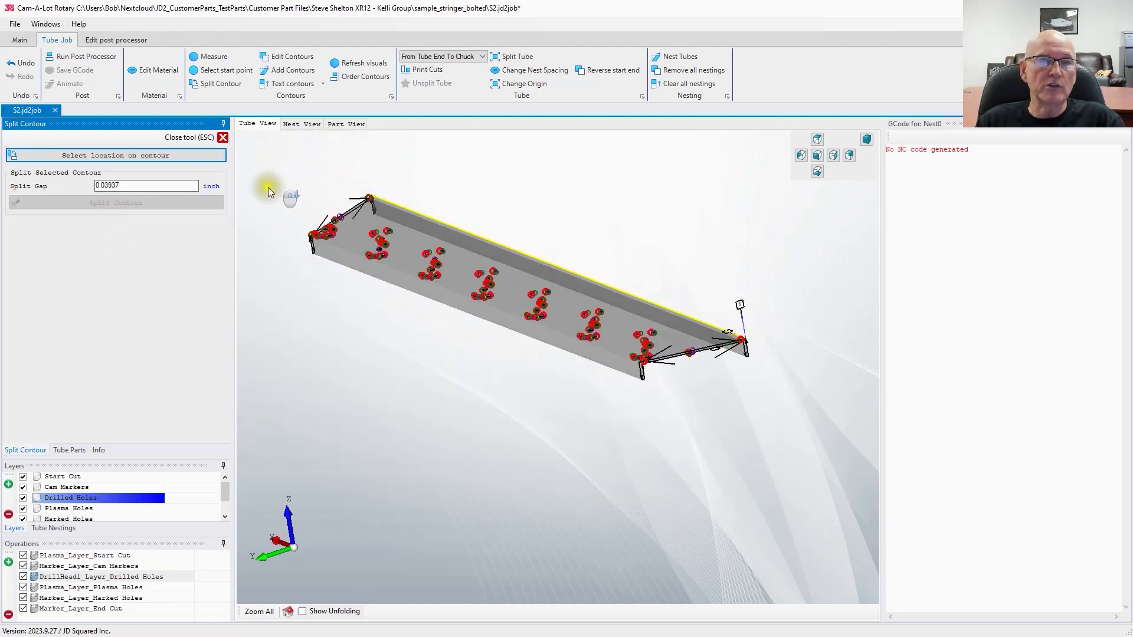
left_click(191, 138)
Step: In Edit Contours, delete both split-off end-cut pieces, keeping only the segment across the web
left_click(292, 57)
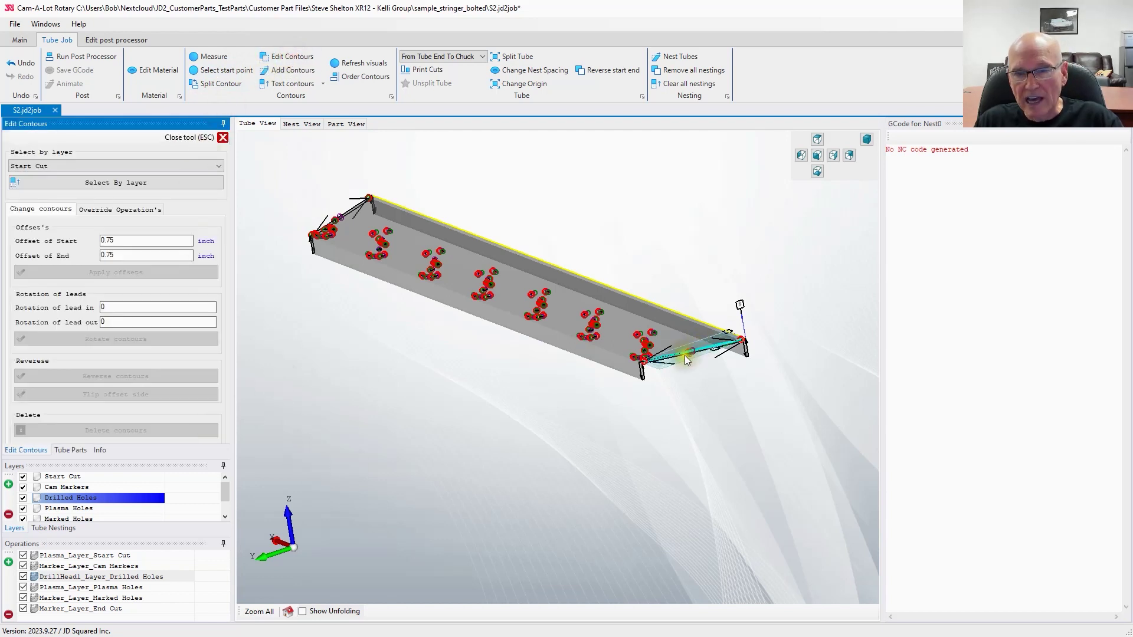
left_click(644, 380)
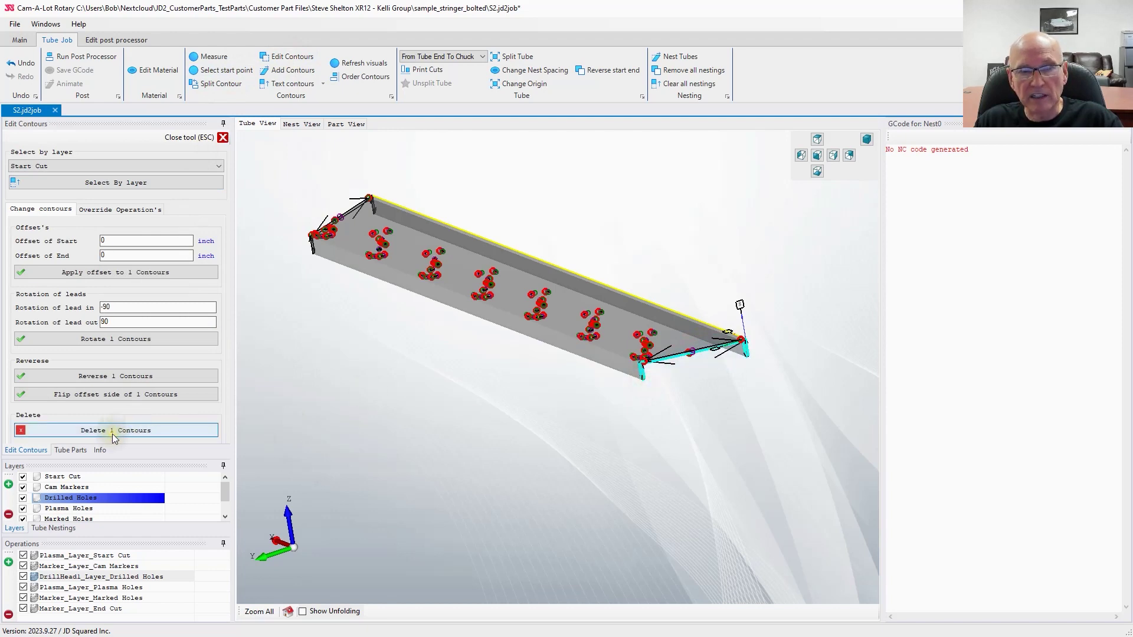
left_click(112, 430)
middle_click_drag(576, 346, 926, 502)
scroll(426, 437, "up", 5)
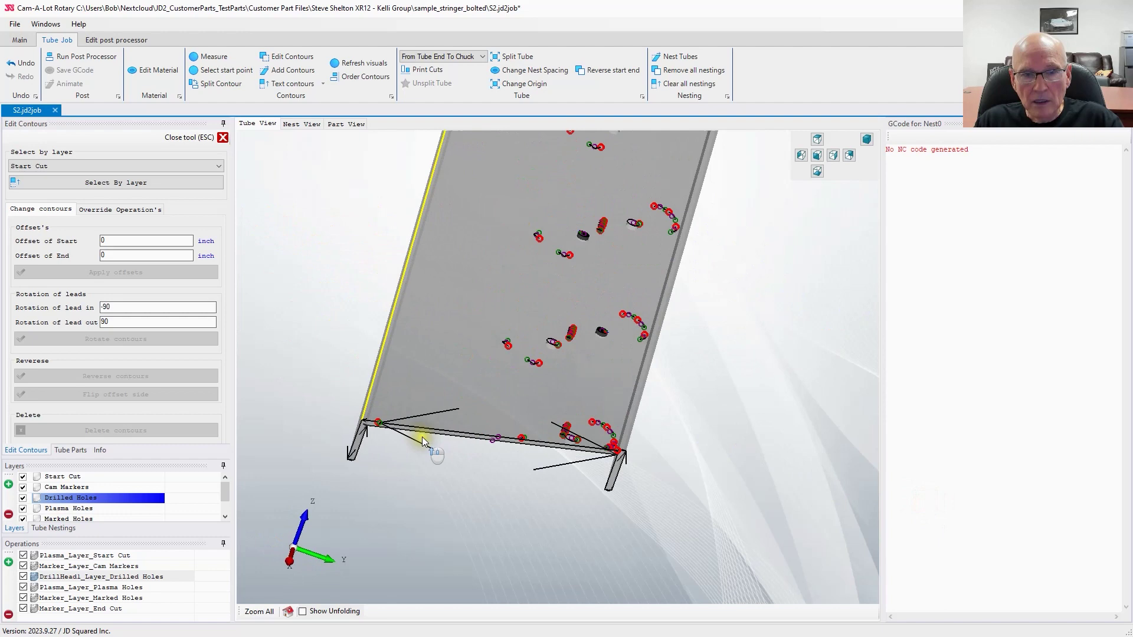
left_click(427, 433)
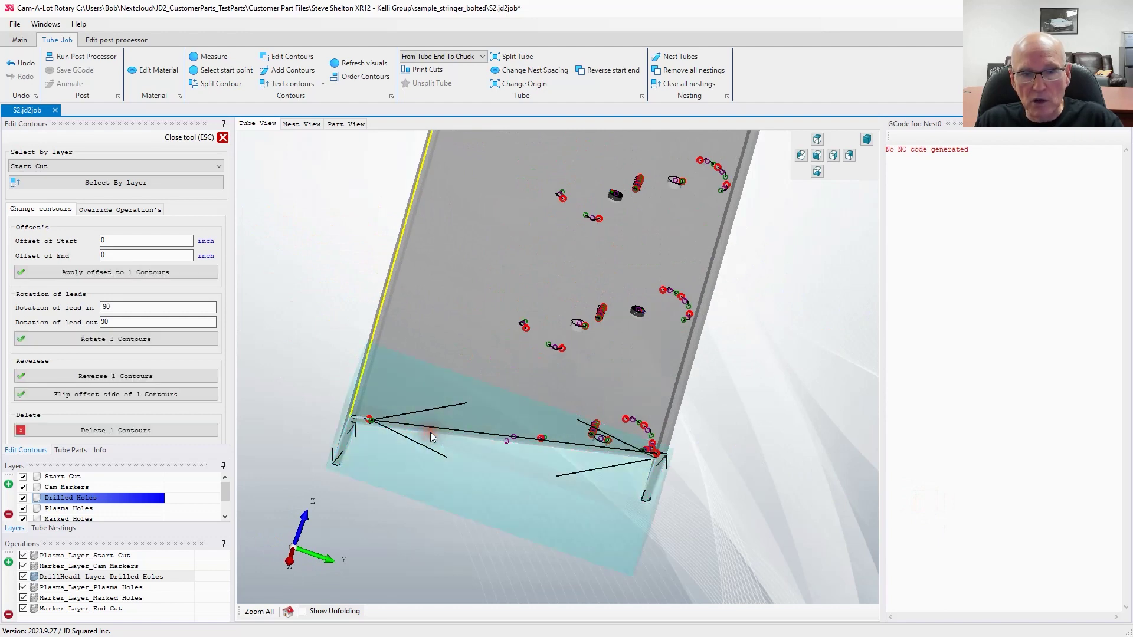
left_click(107, 429)
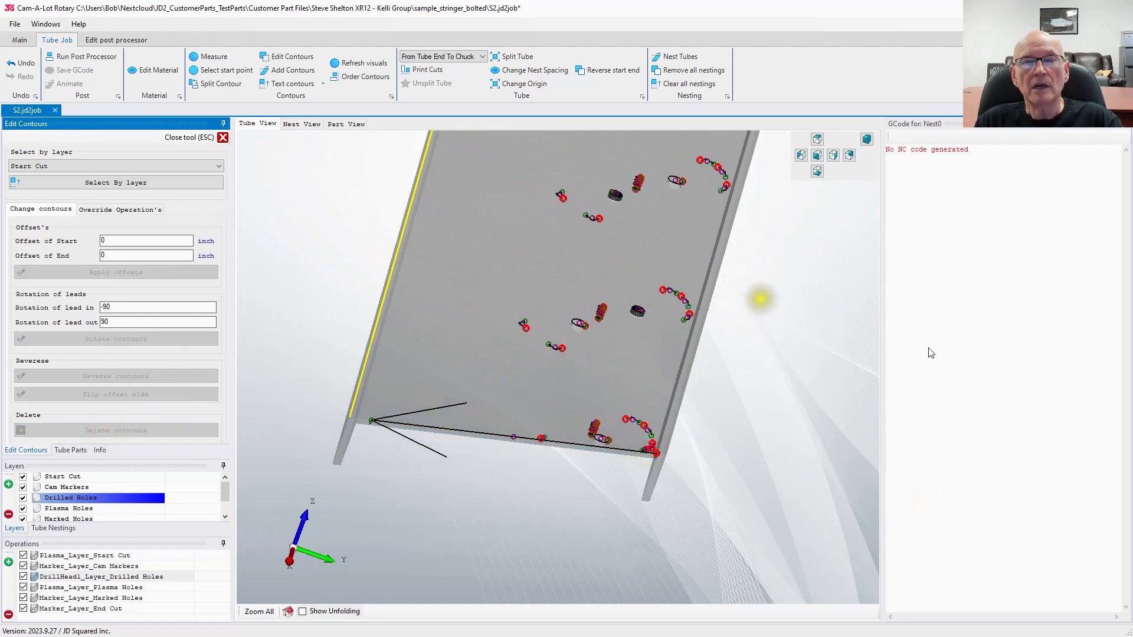
left_click(331, 227)
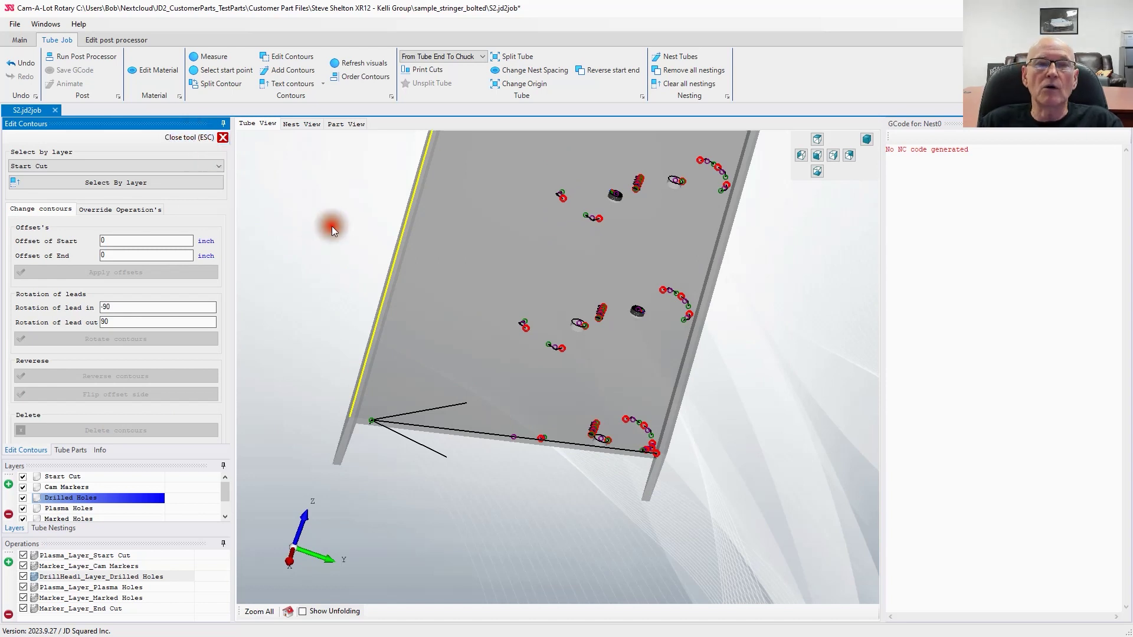
Step: Reverse the tube's bottom edge contour so its lead-in and lead-out move to the opposite corner
mouse_move(474, 356)
left_mouse_down()
mouse_move(443, 370)
mouse_move(396, 348)
left_mouse_up()
left_click(374, 379)
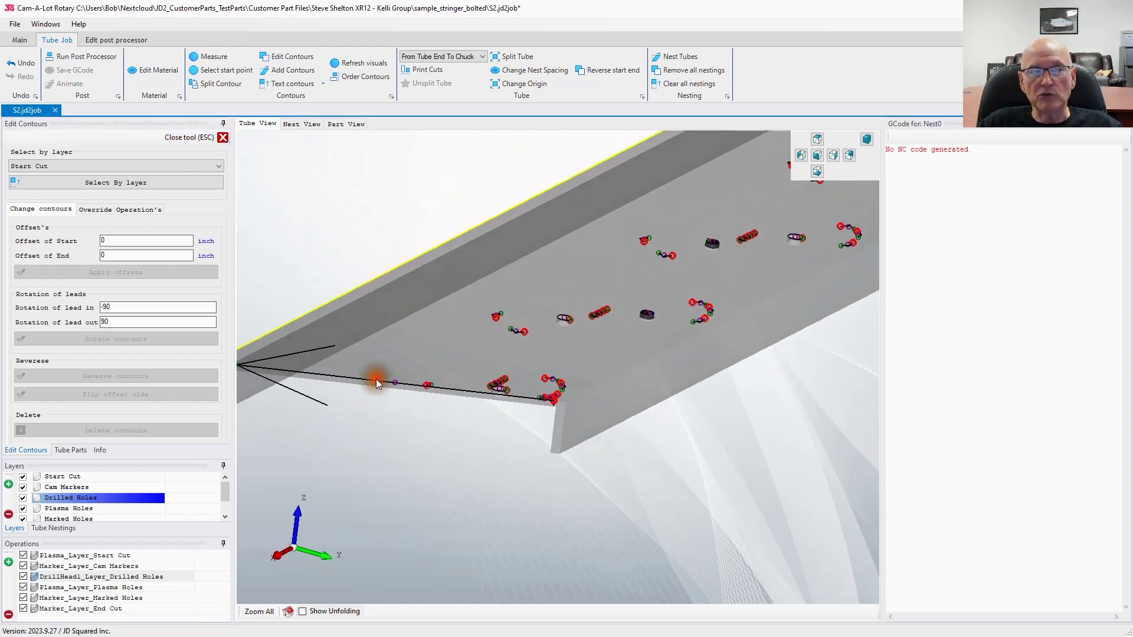
left_click_drag(503, 518, 393, 462)
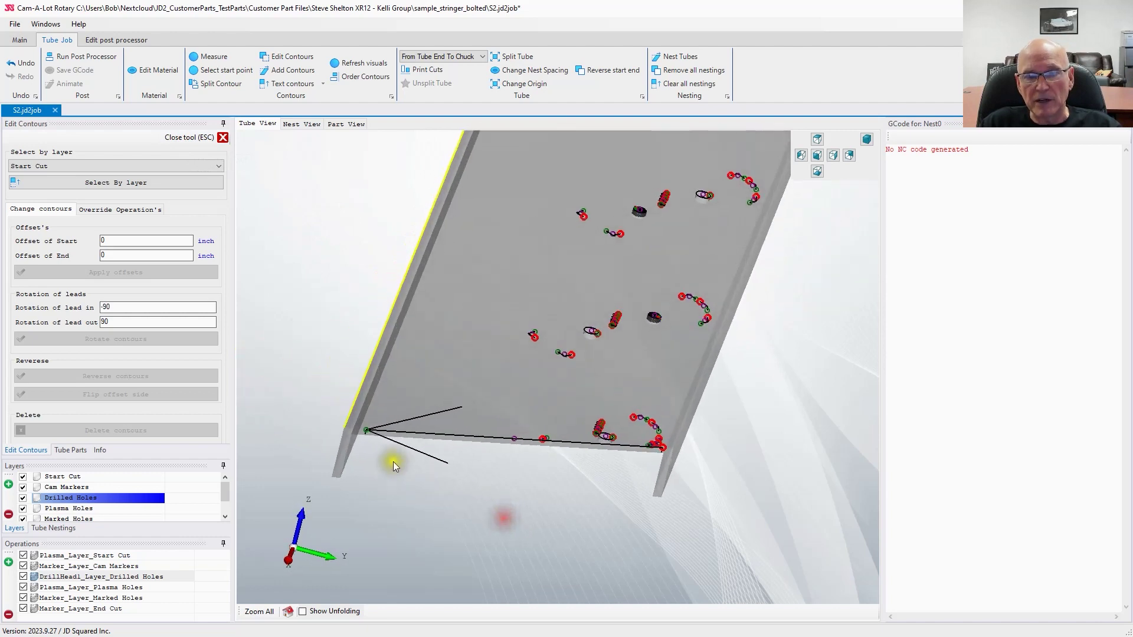
scroll(684, 451, "up", 3)
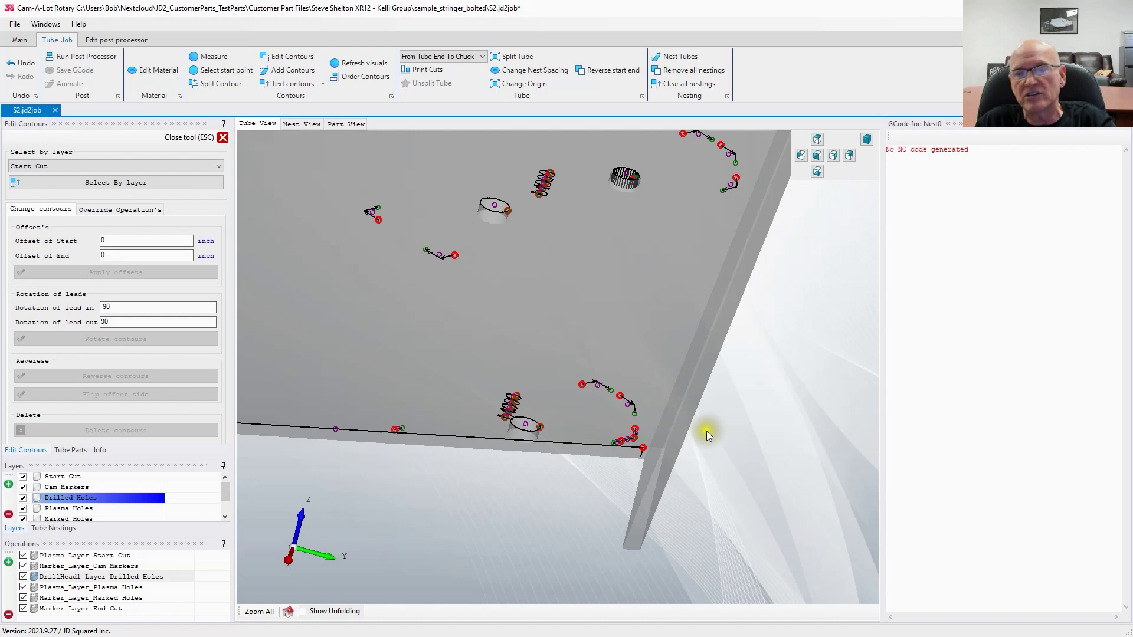
scroll(706, 430, "down", 3)
scroll(707, 430, "down", 2)
left_click_drag(682, 459, 376, 229)
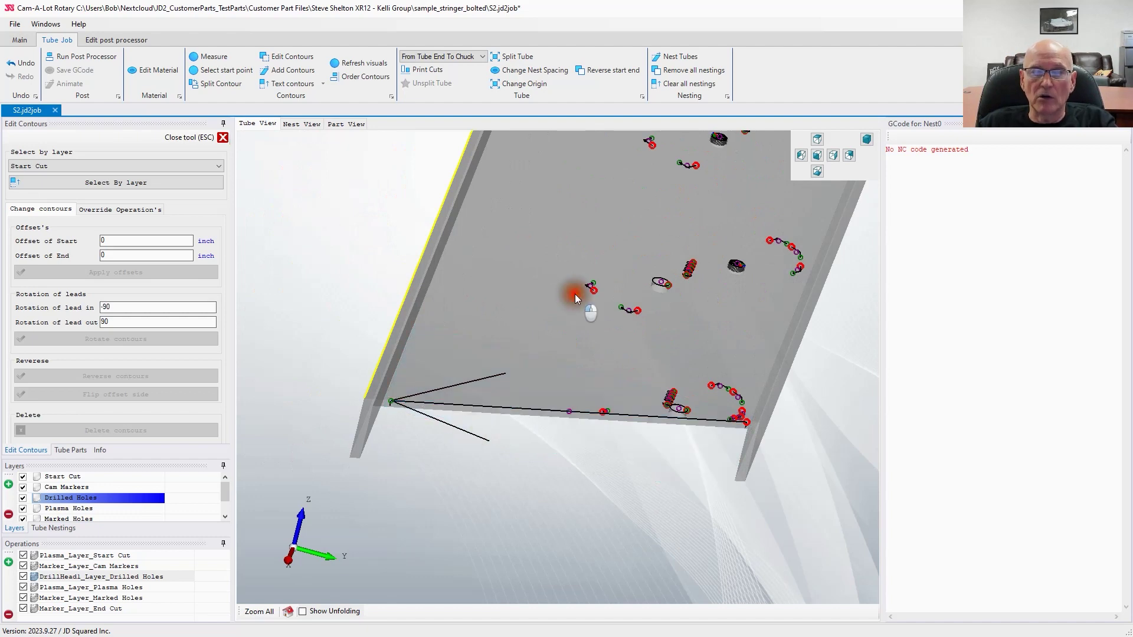
mouse_move(575, 294)
left_mouse_down()
mouse_move(565, 362)
mouse_move(494, 515)
left_mouse_up()
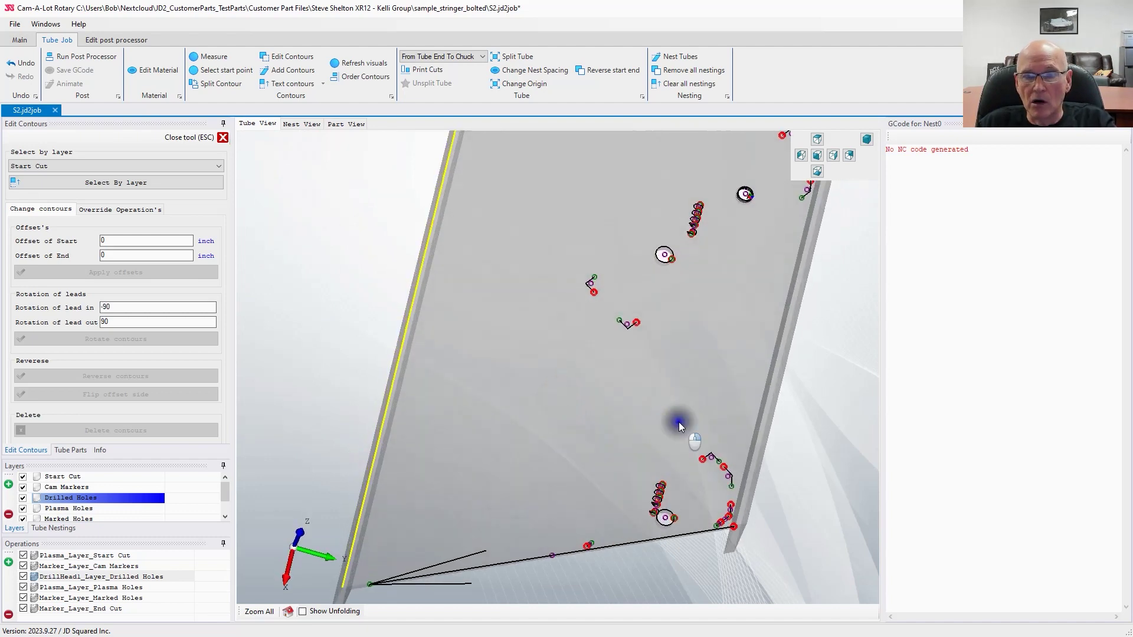
middle_click_drag(679, 422, 686, 275)
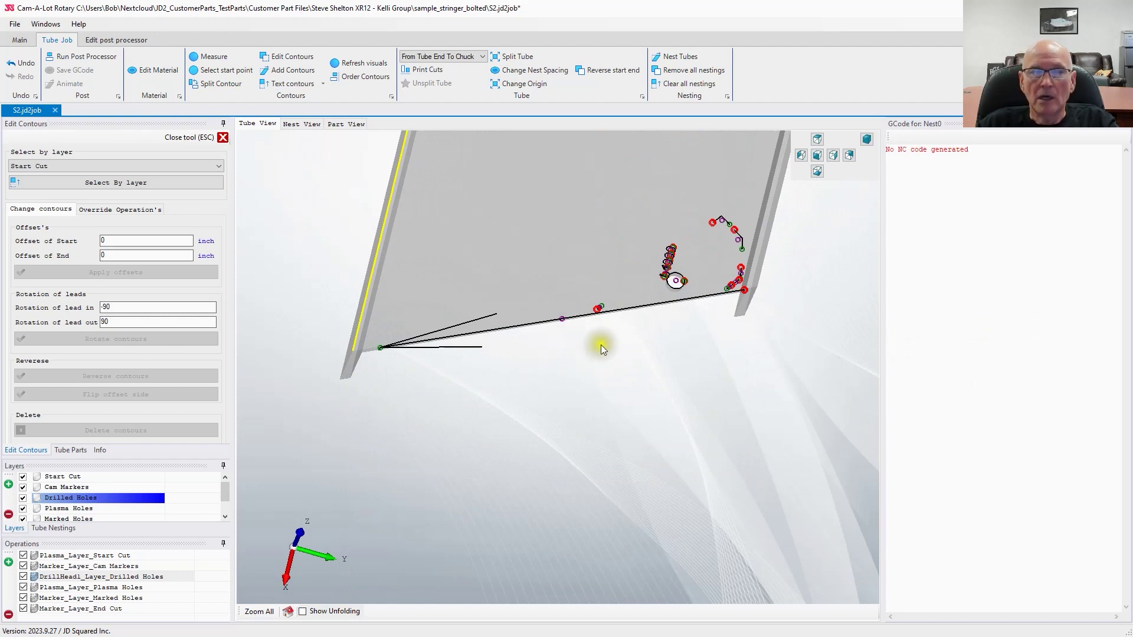
scroll(562, 329, "up", 4)
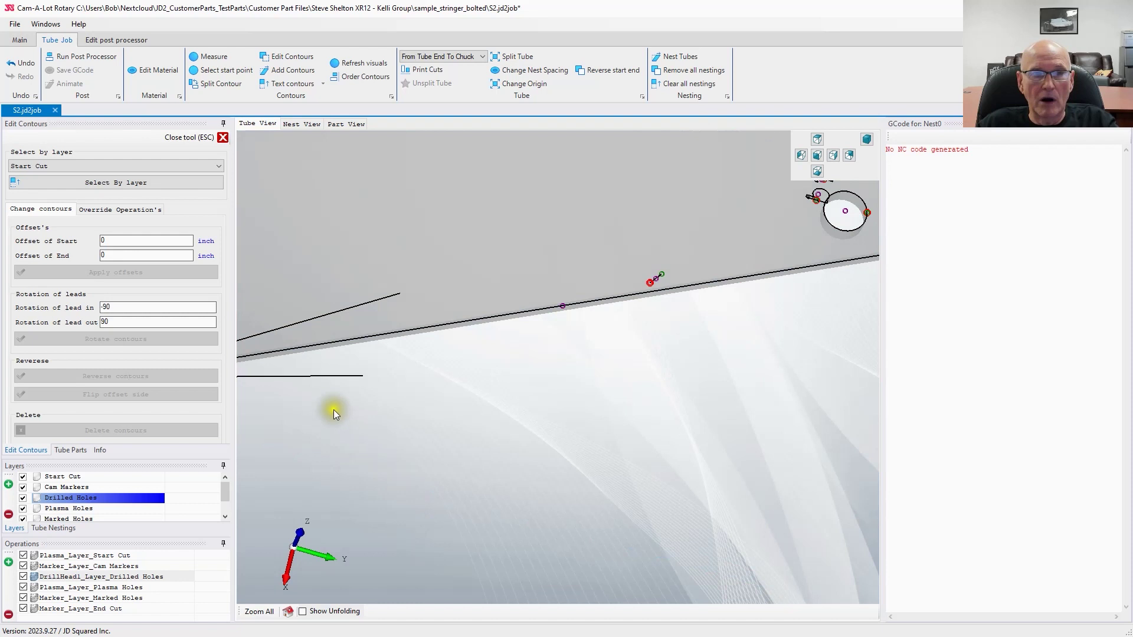
scroll(373, 330, "down", 3)
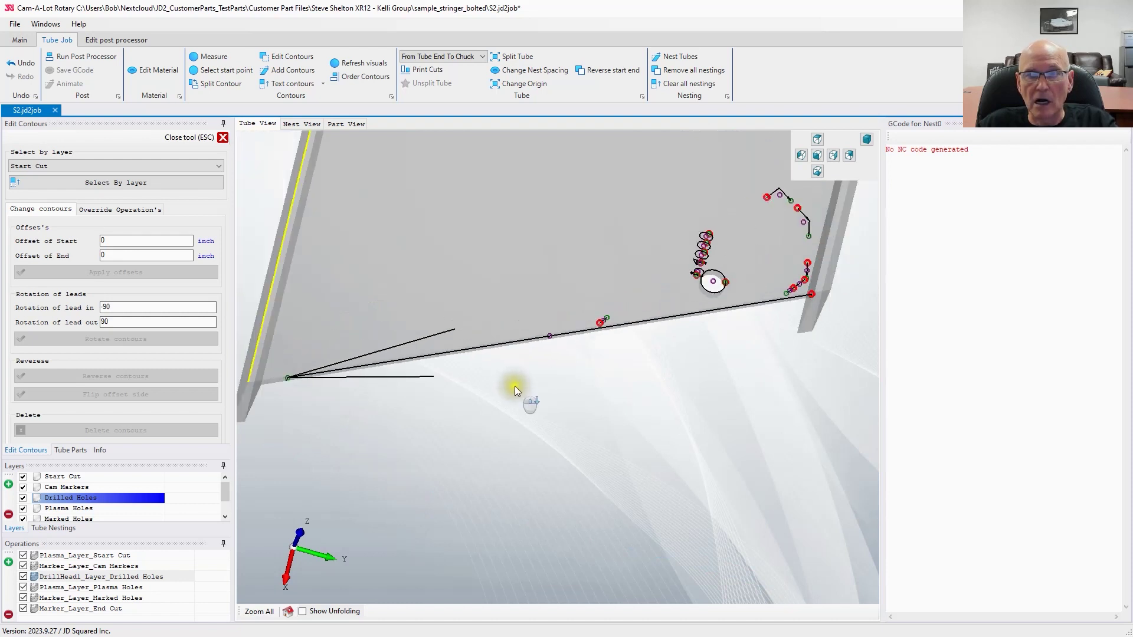
left_click(492, 346)
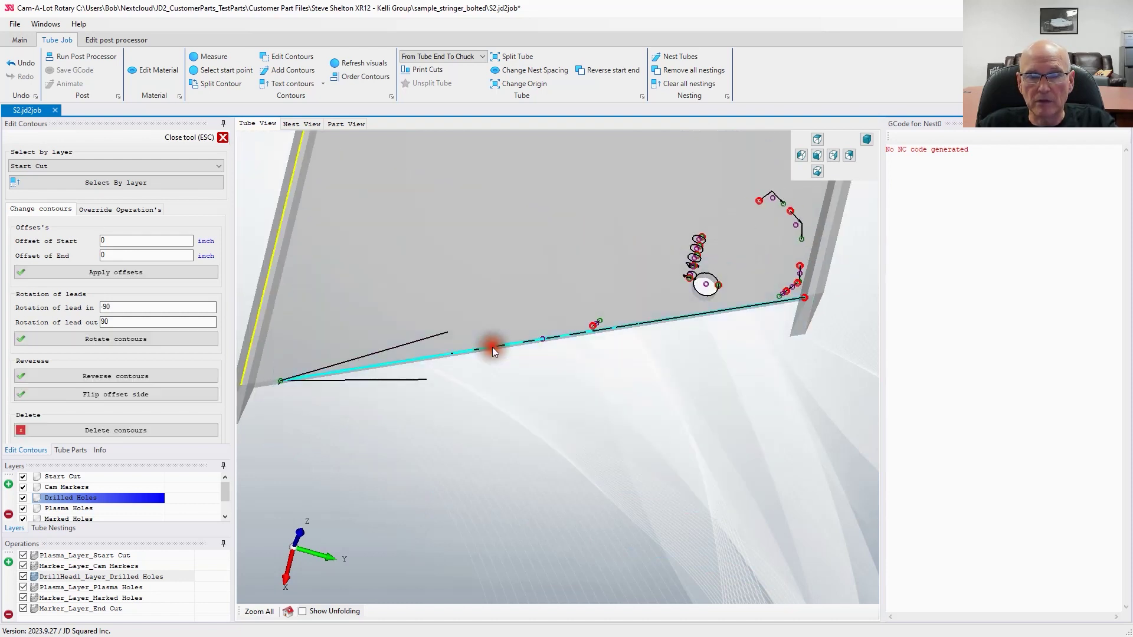
left_click(115, 375)
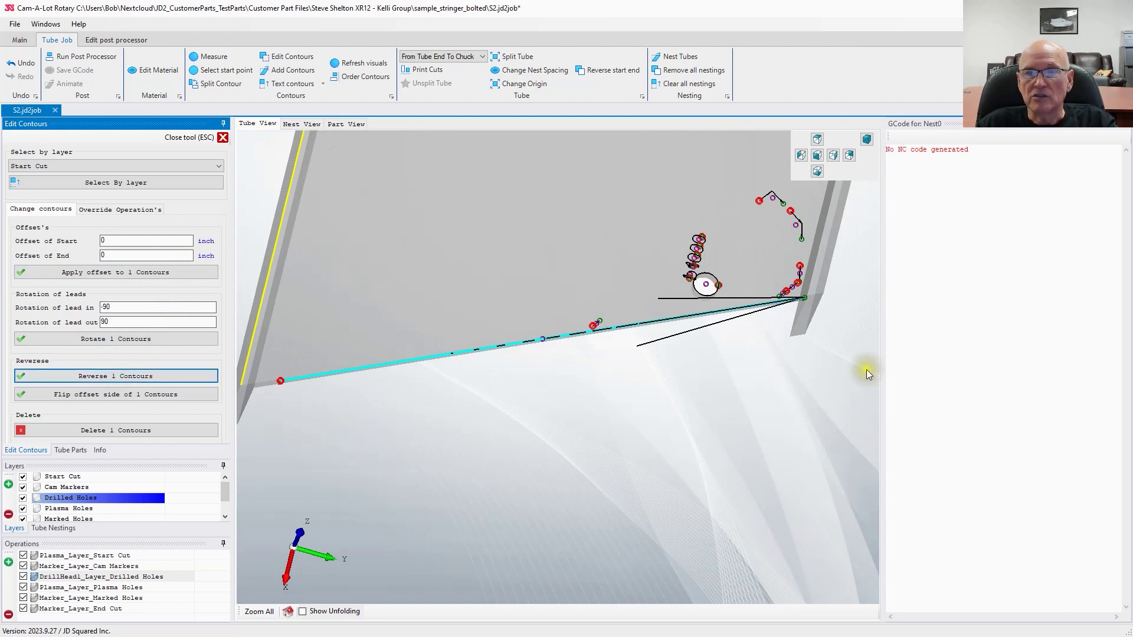
left_click(721, 393)
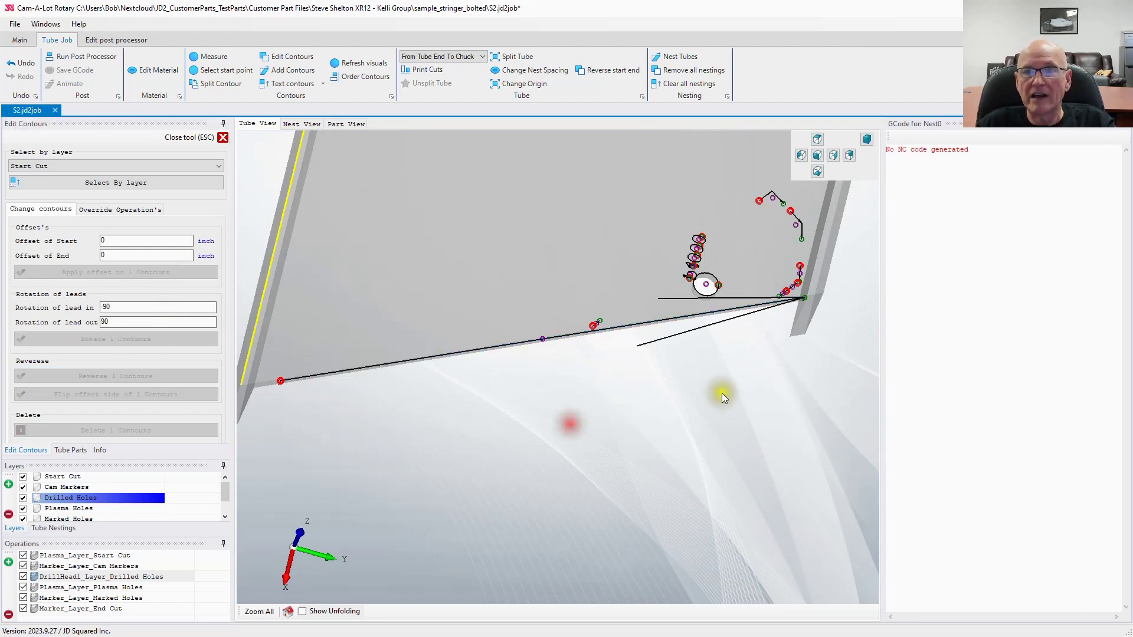
Step: Orbit out to show the full channel tube and select the cut contour at its far end
scroll(722, 391, "down", 5)
scroll(778, 292, "down", 3)
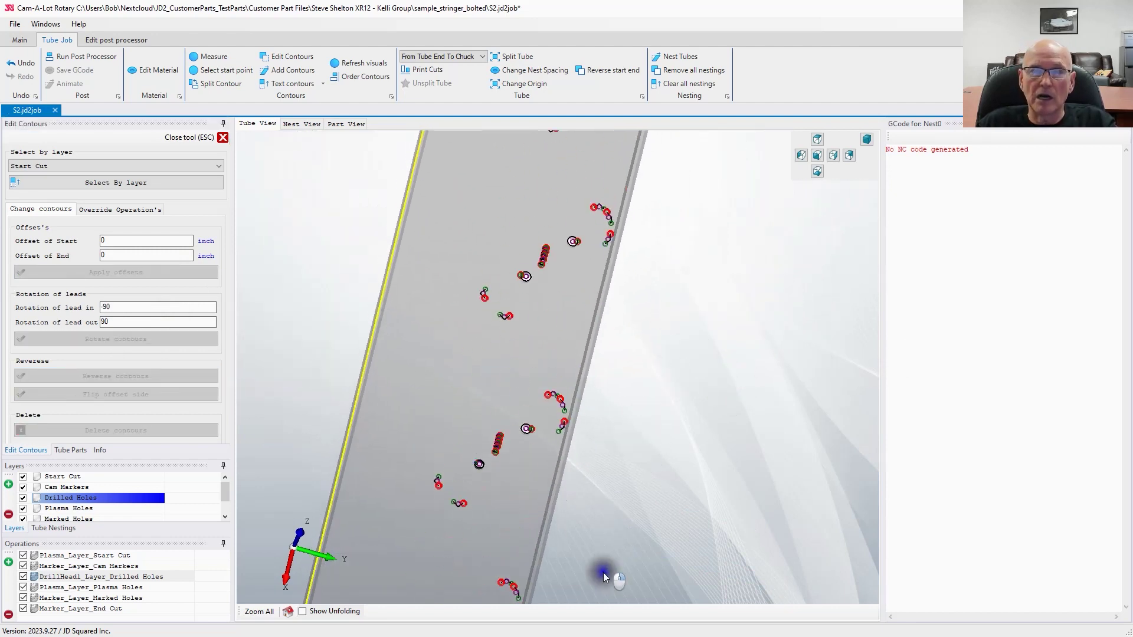
left_click_drag(606, 575, 407, 289)
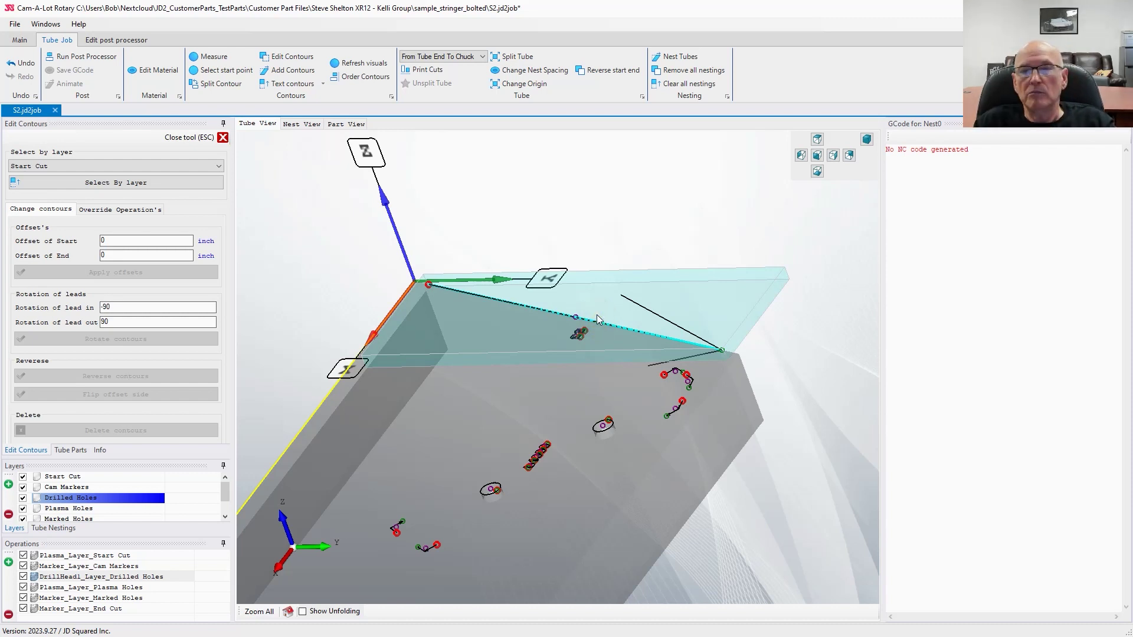
scroll(608, 315, "down", 5)
left_click_drag(650, 402, 769, 274)
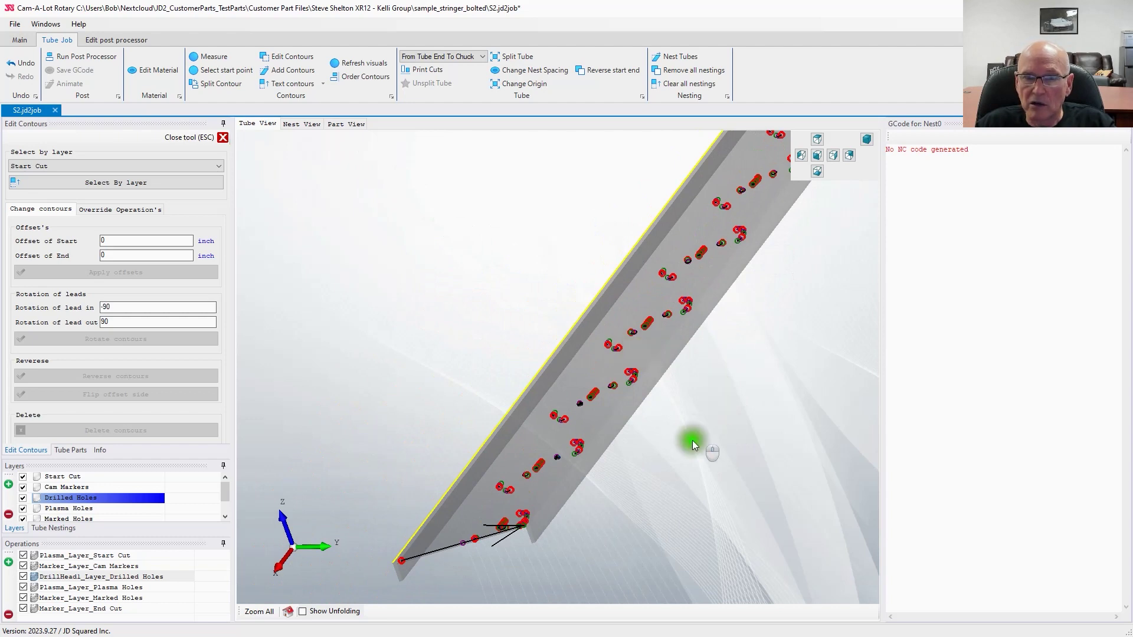
left_click_drag(727, 396, 625, 409)
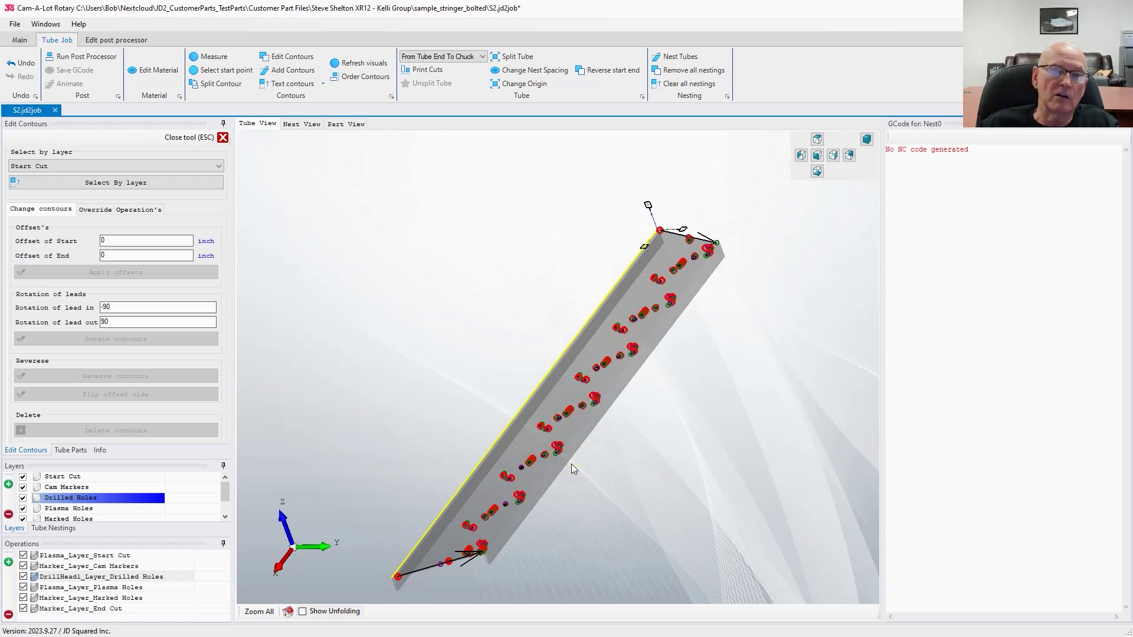
left_click(572, 404)
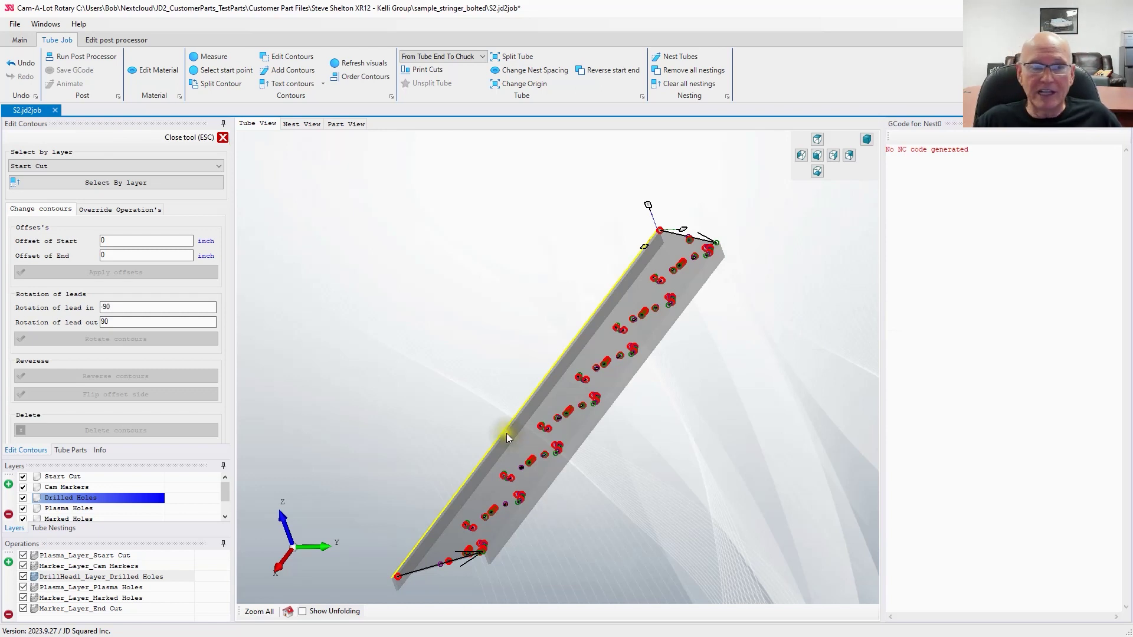
left_click_drag(420, 473, 520, 451)
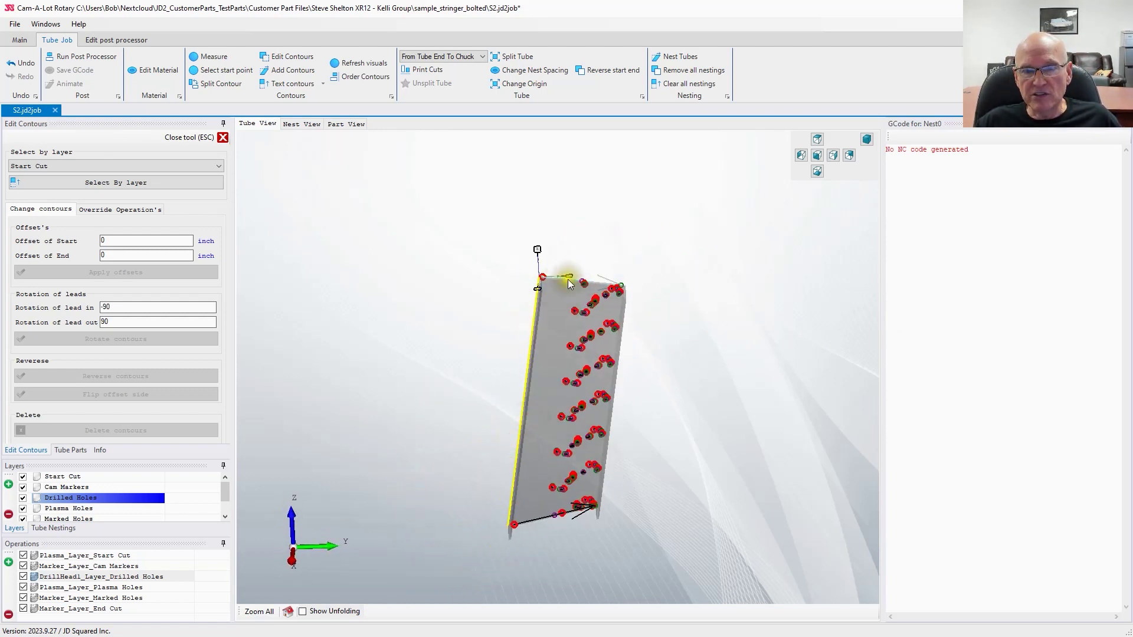
left_click(569, 284)
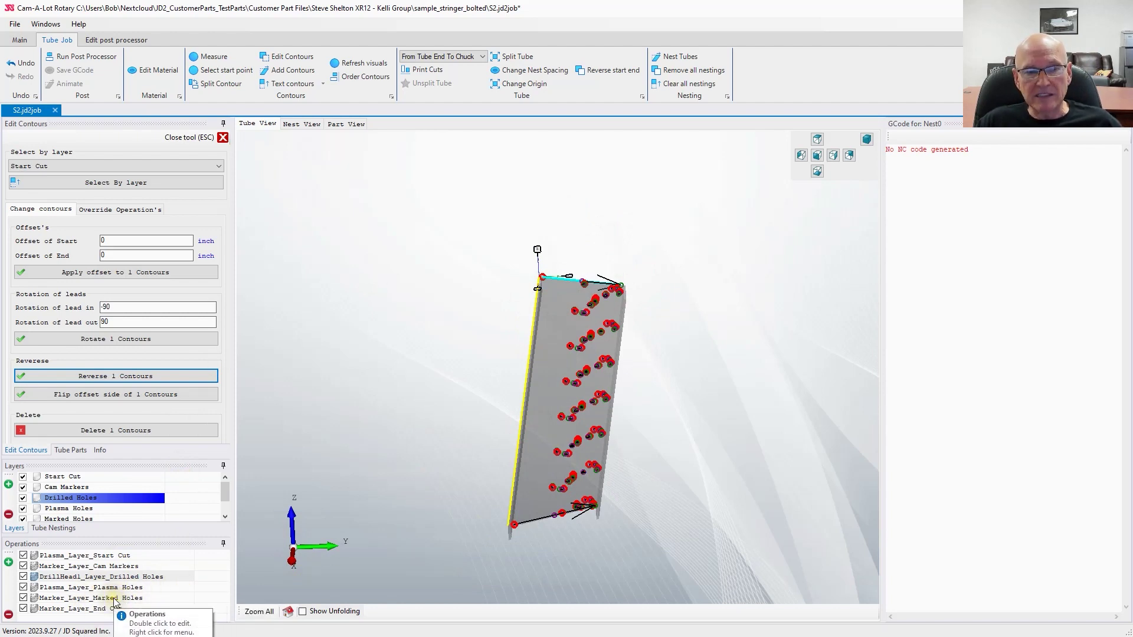
double_click(35, 608)
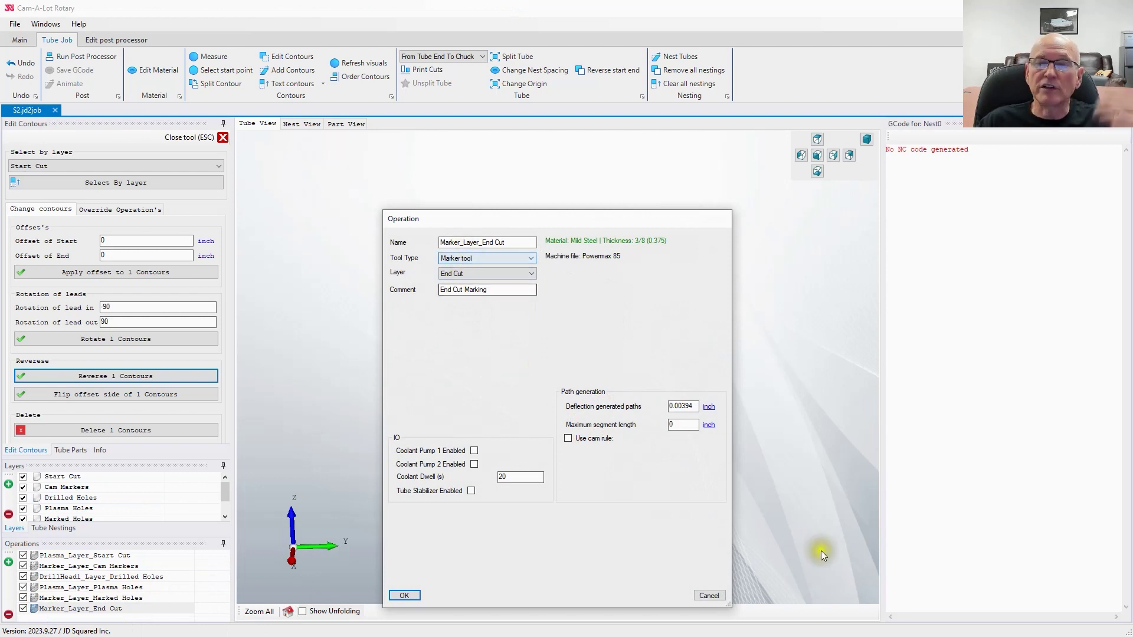
left_click(714, 594)
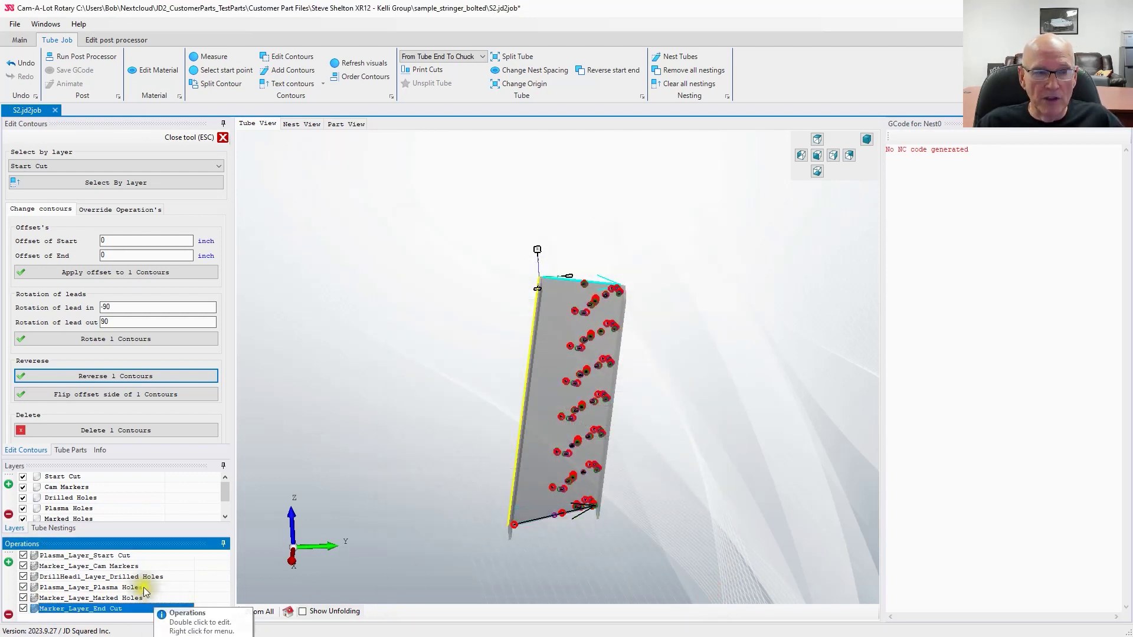
Step: In the Plasma_Layer_Start Cut settings, leave consumables unchanged and choose the Normal Offset contour method
double_click(84, 557)
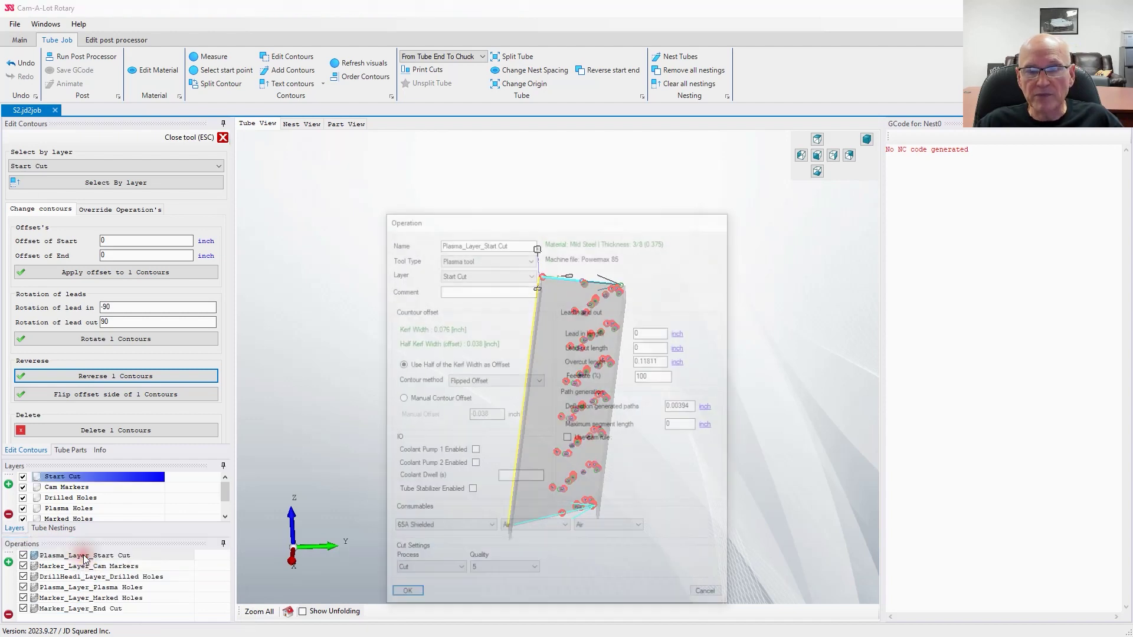
left_click_drag(522, 218, 828, 177)
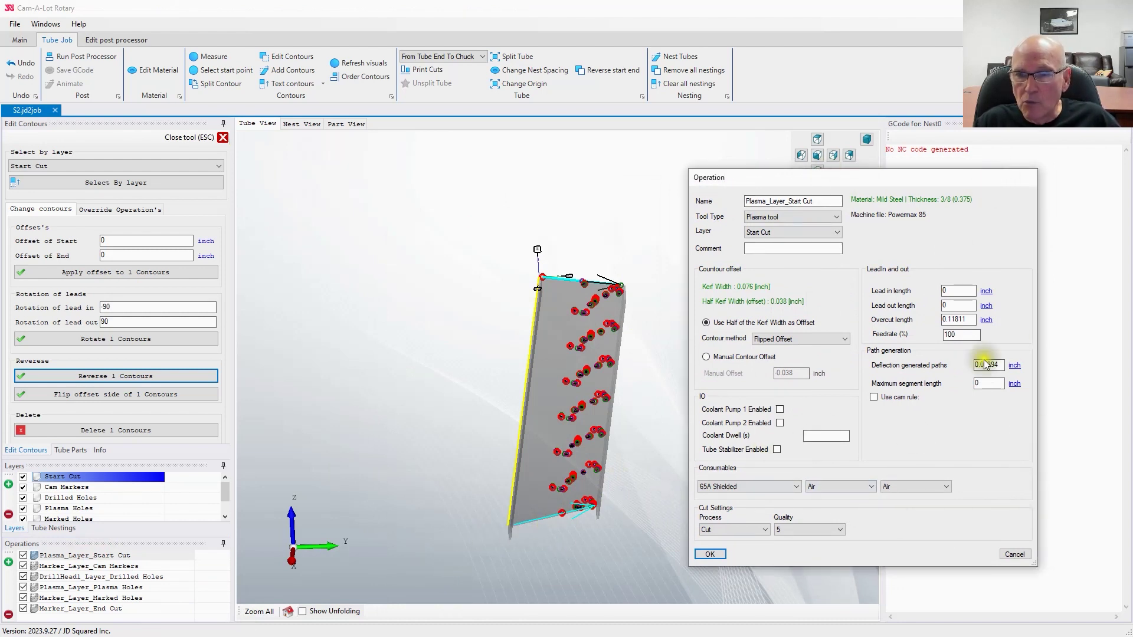
key("Tab")
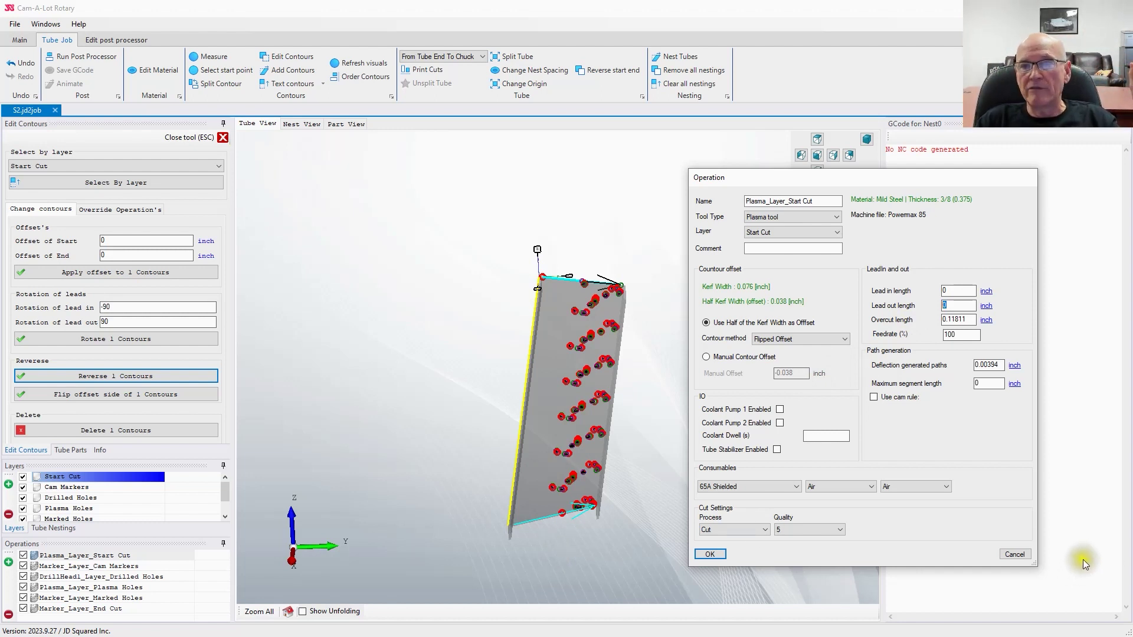
left_click(746, 486)
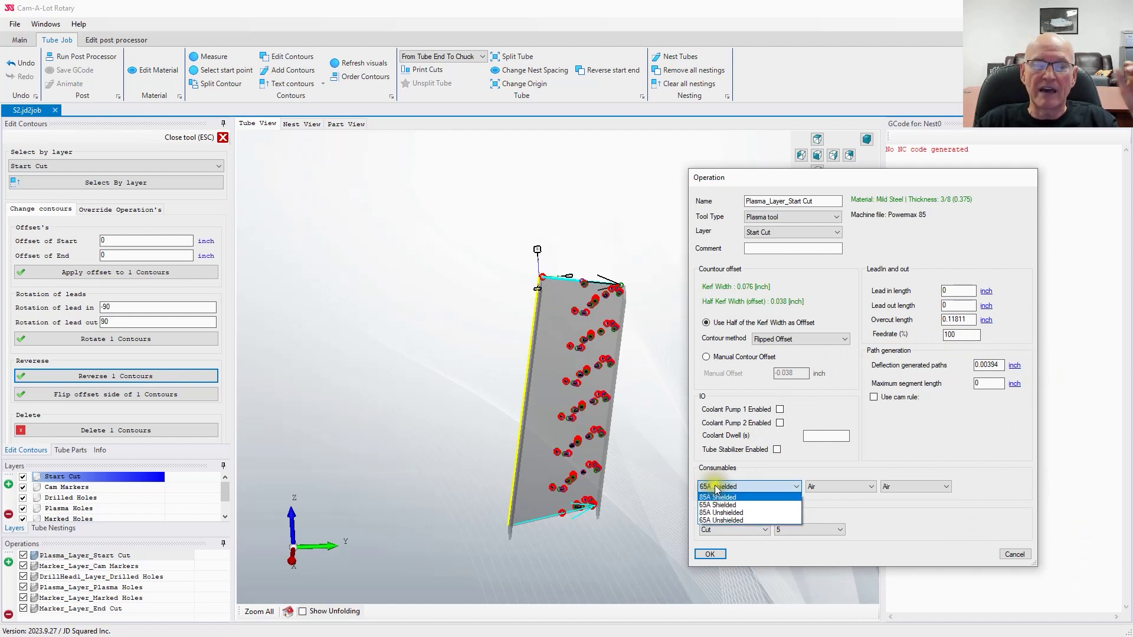
left_click(788, 345)
left_click(805, 341)
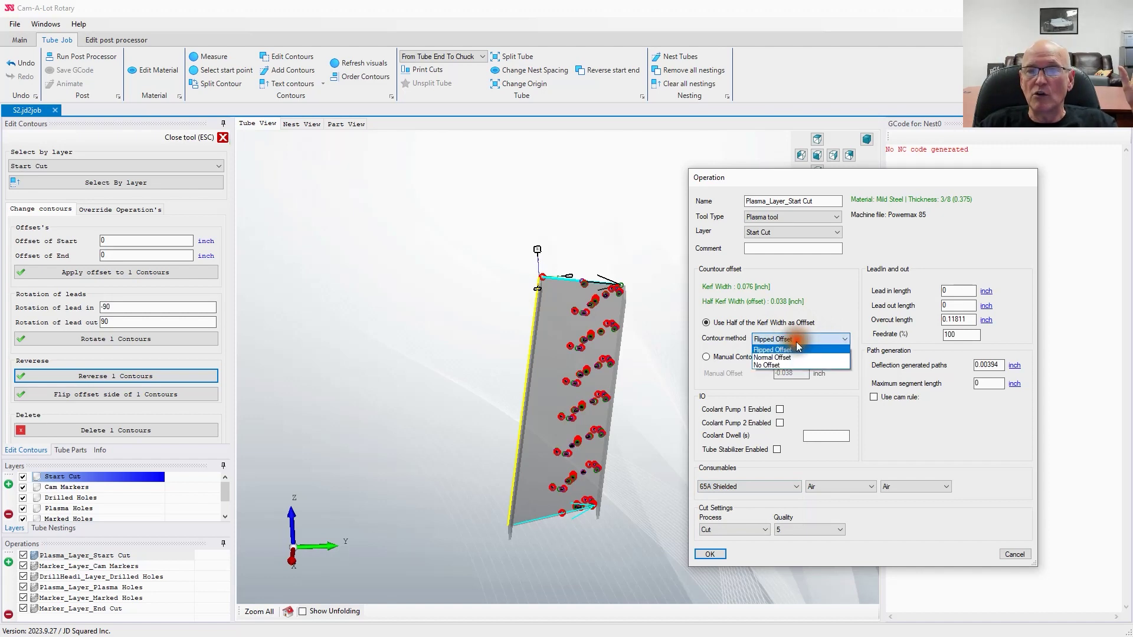
left_click(785, 352)
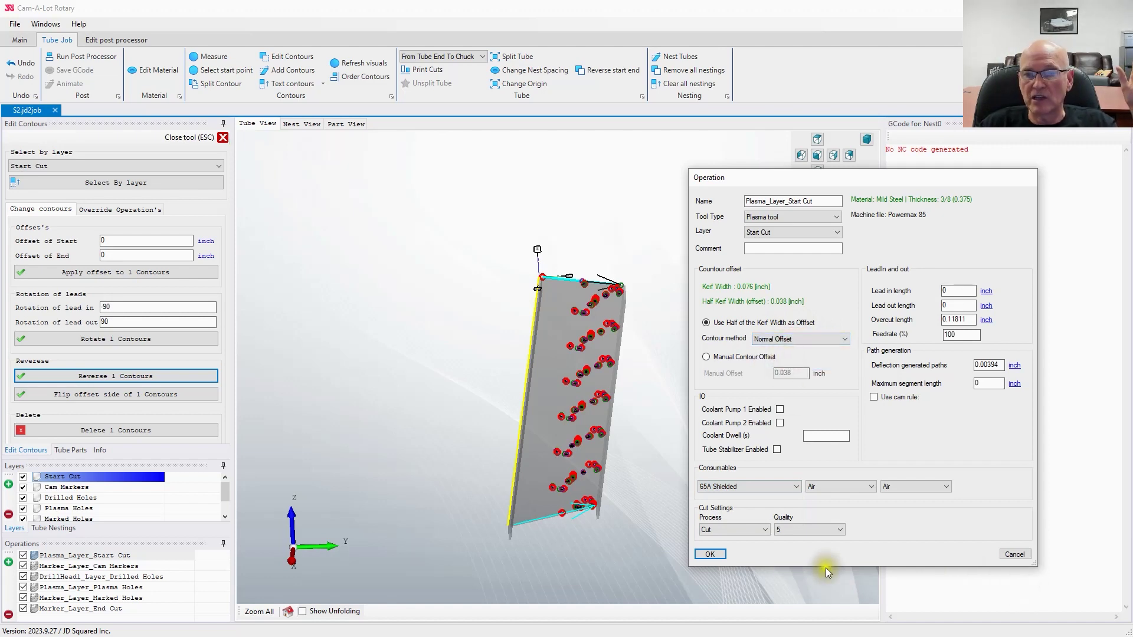
Step: Apply the Normal Offset setting and view the tube from the front and top
left_click(710, 554)
scroll(541, 550, "up", 5)
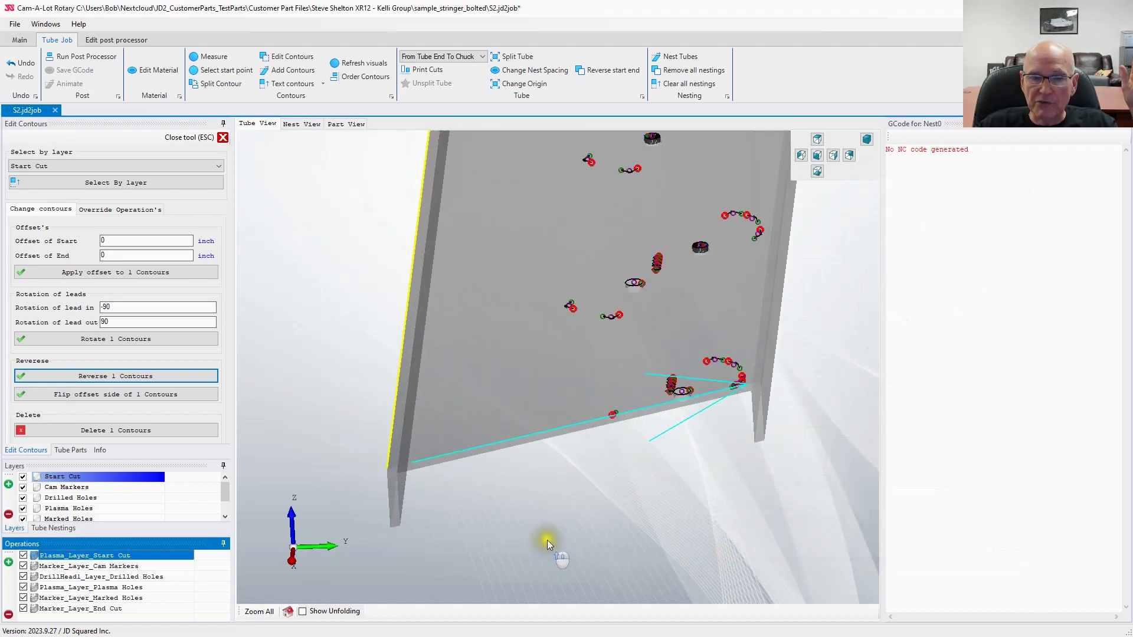
left_click_drag(508, 454, 660, 575)
left_click(817, 155)
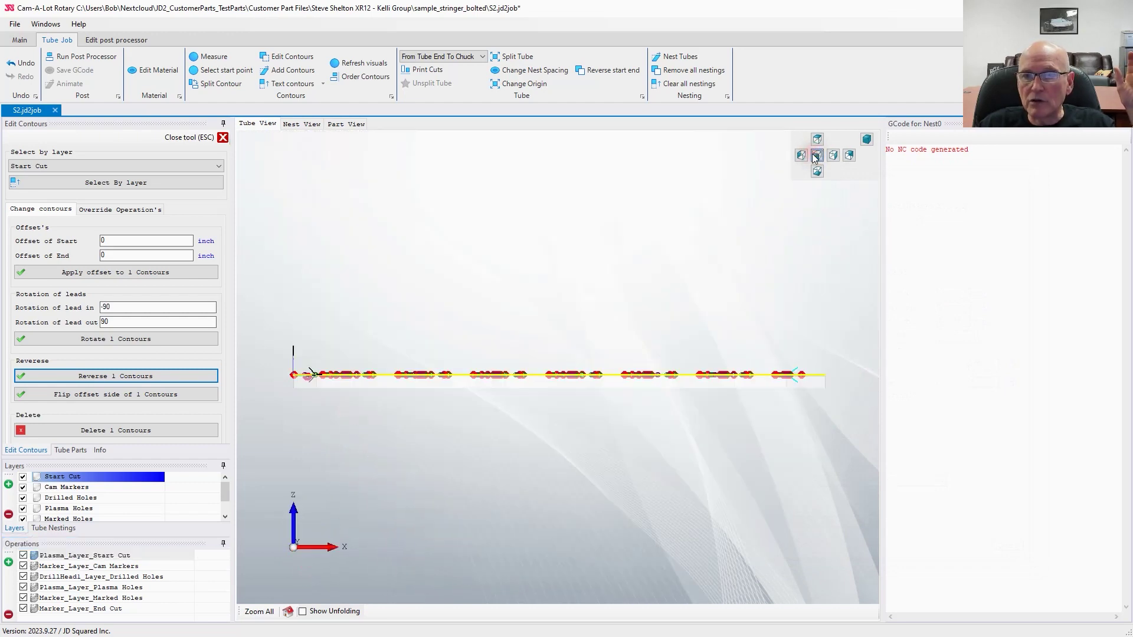
left_click(816, 140)
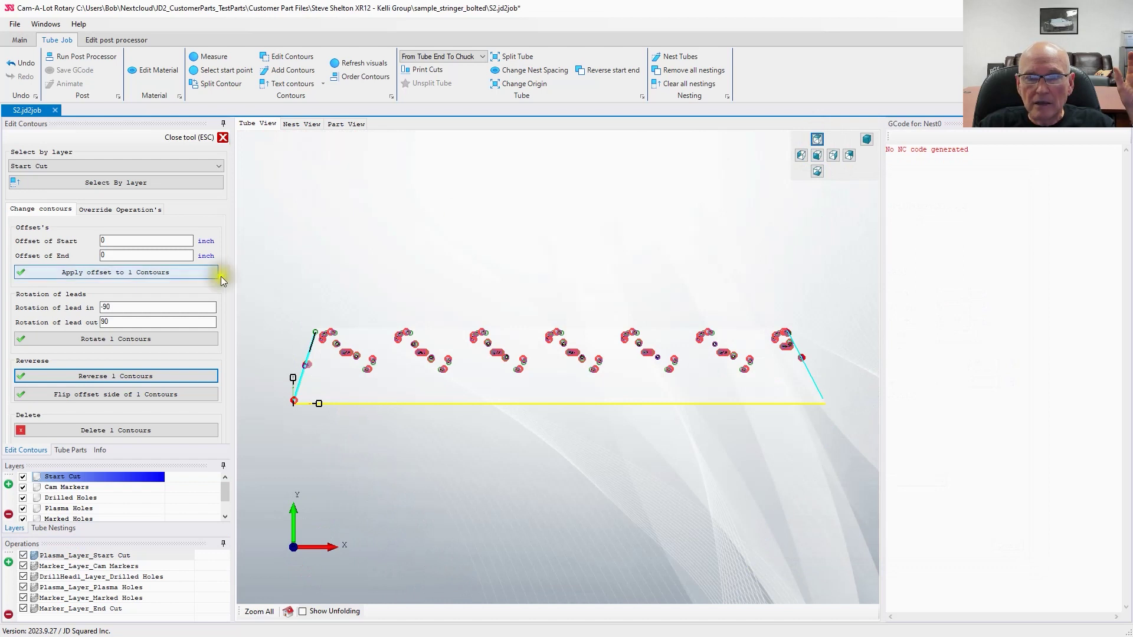
scroll(295, 368, "up", 3)
scroll(334, 377, "up", 3)
scroll(425, 407, "up", 3)
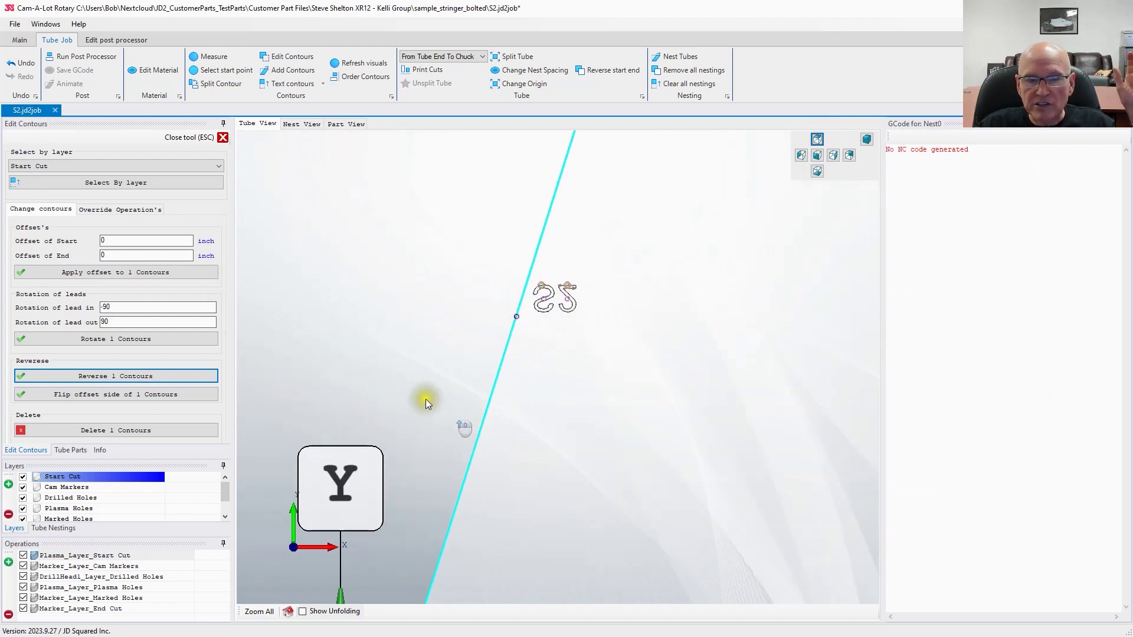
Step: Clear the selection and inspect the start cut on the tube's top face and side
left_click(424, 395)
scroll(599, 414, "up", 3)
scroll(598, 413, "down", 3)
middle_click_drag(610, 399, 182, 394)
scroll(625, 413, "up", 5)
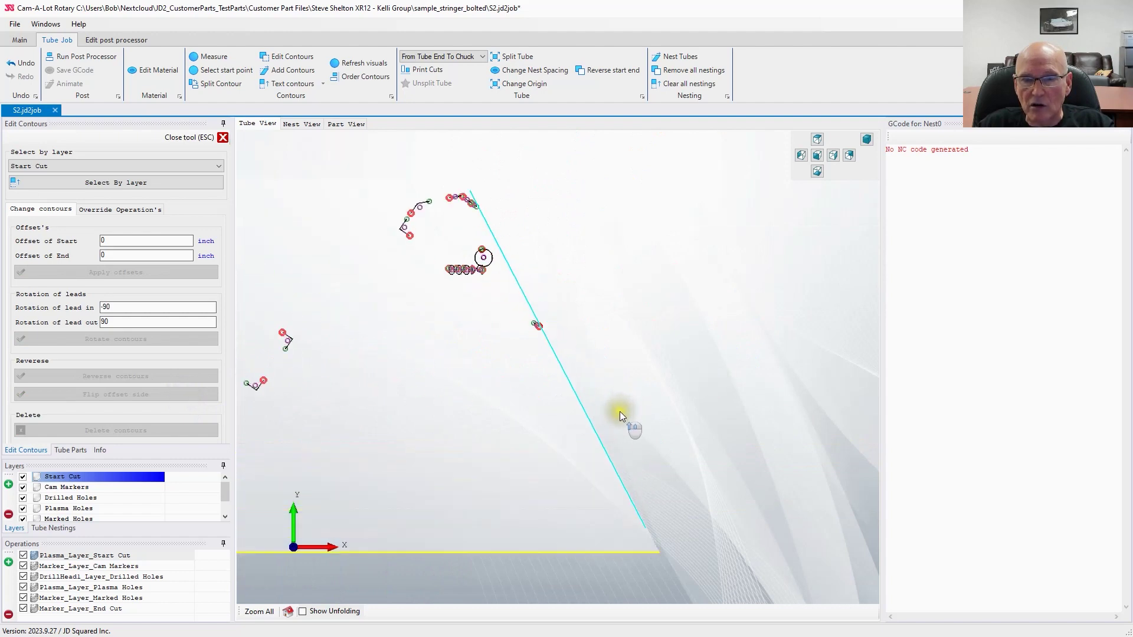
middle_click_drag(632, 442, 389, 356)
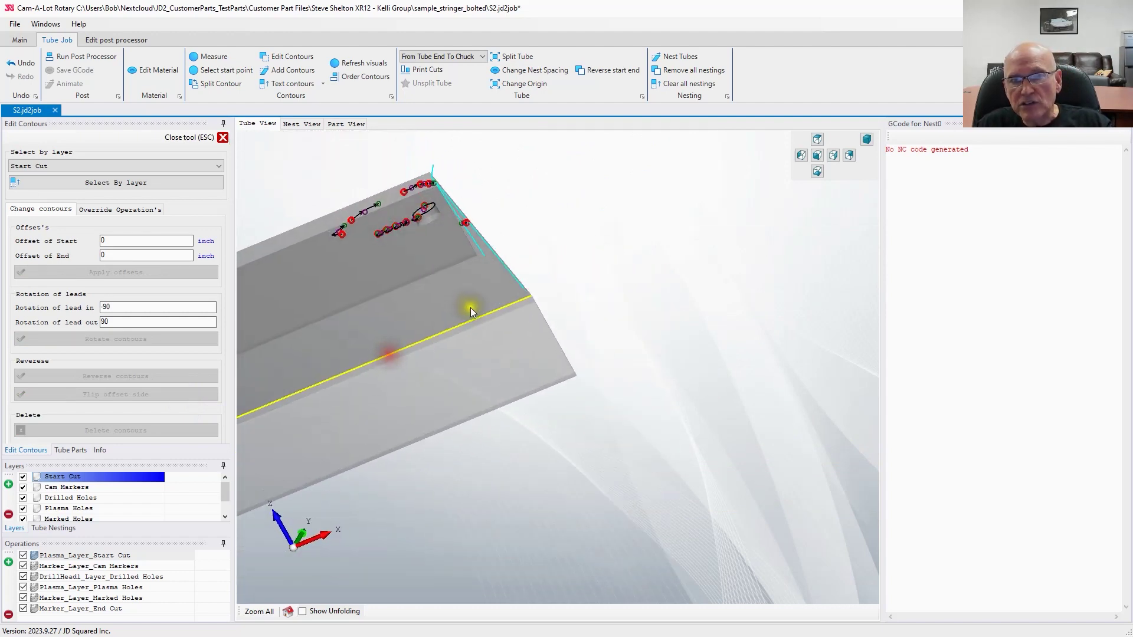
scroll(508, 295, "up", 3)
scroll(463, 349, "up", 3)
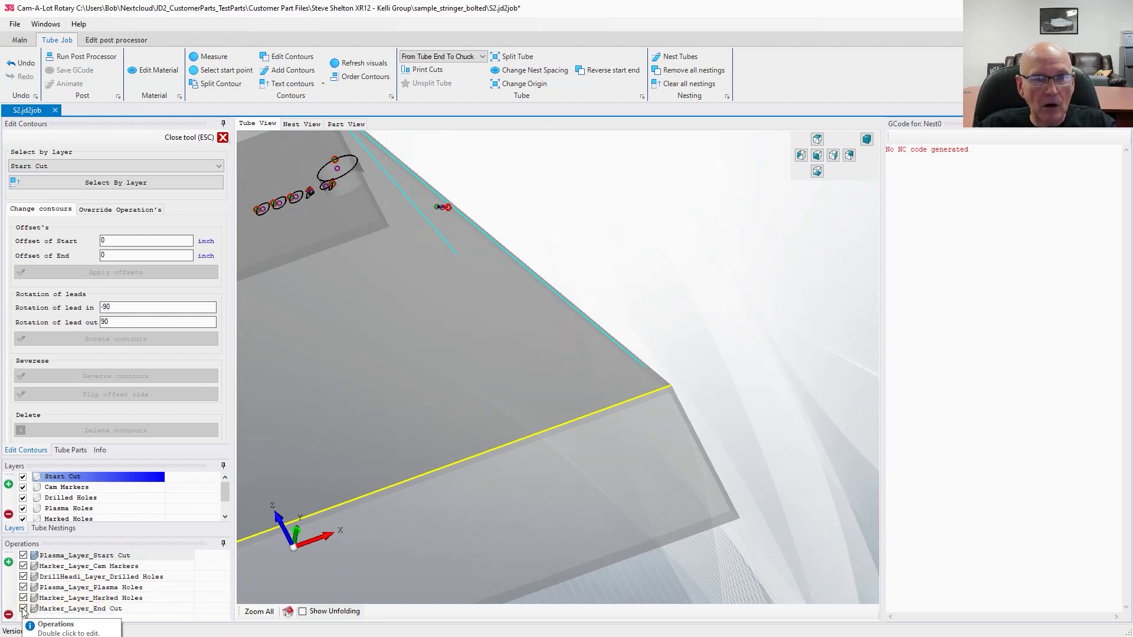
Step: Try a manual offset on Plasma_Layer_Start Cut, revert to half the kerf width, and close
double_click(83, 555)
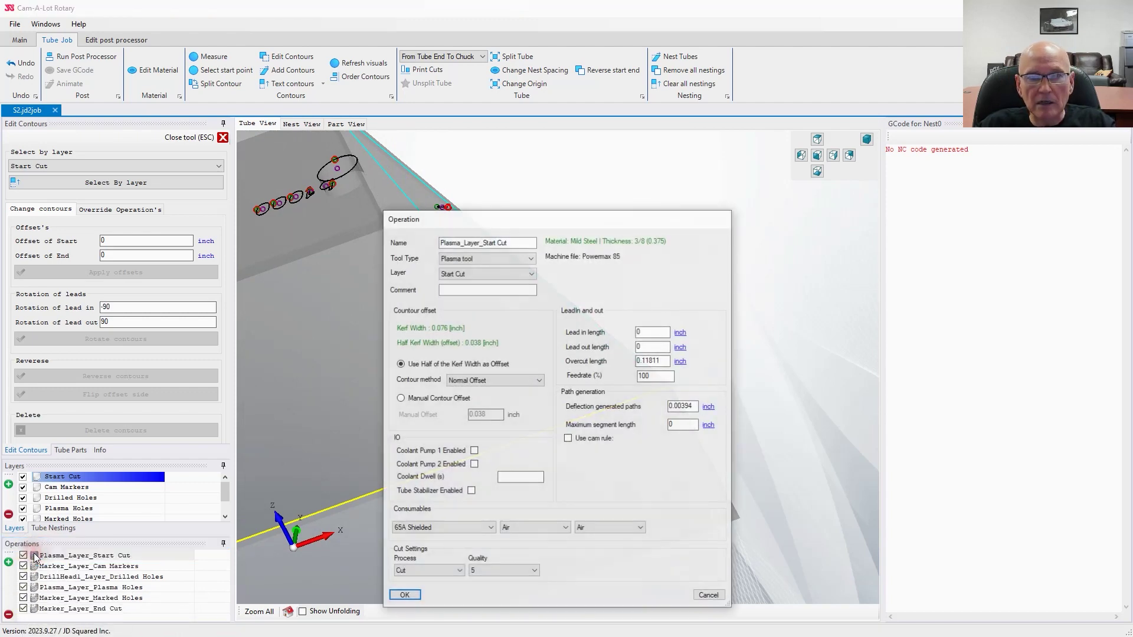
left_click(435, 399)
left_click(418, 363)
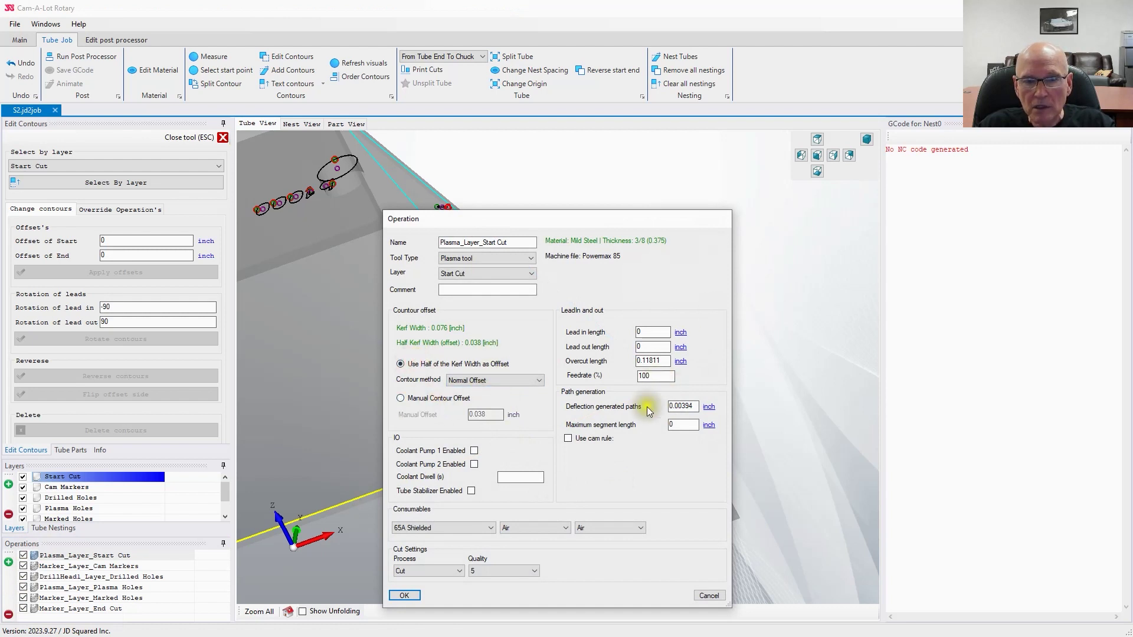
left_click(403, 596)
scroll(511, 374, "up", 3)
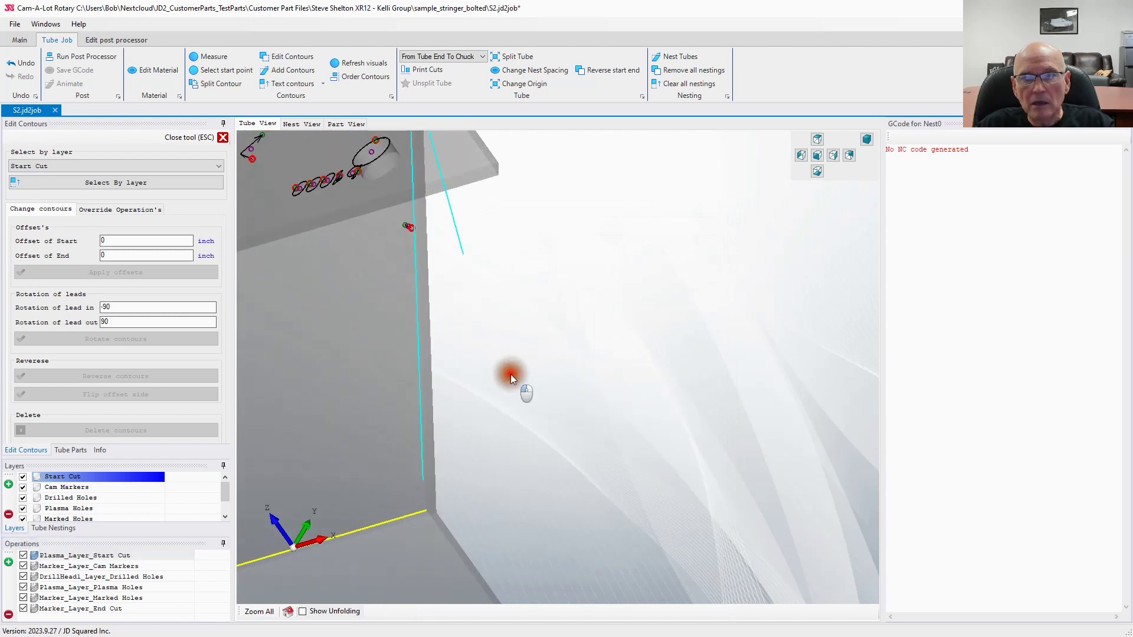
left_click_drag(511, 374, 577, 340)
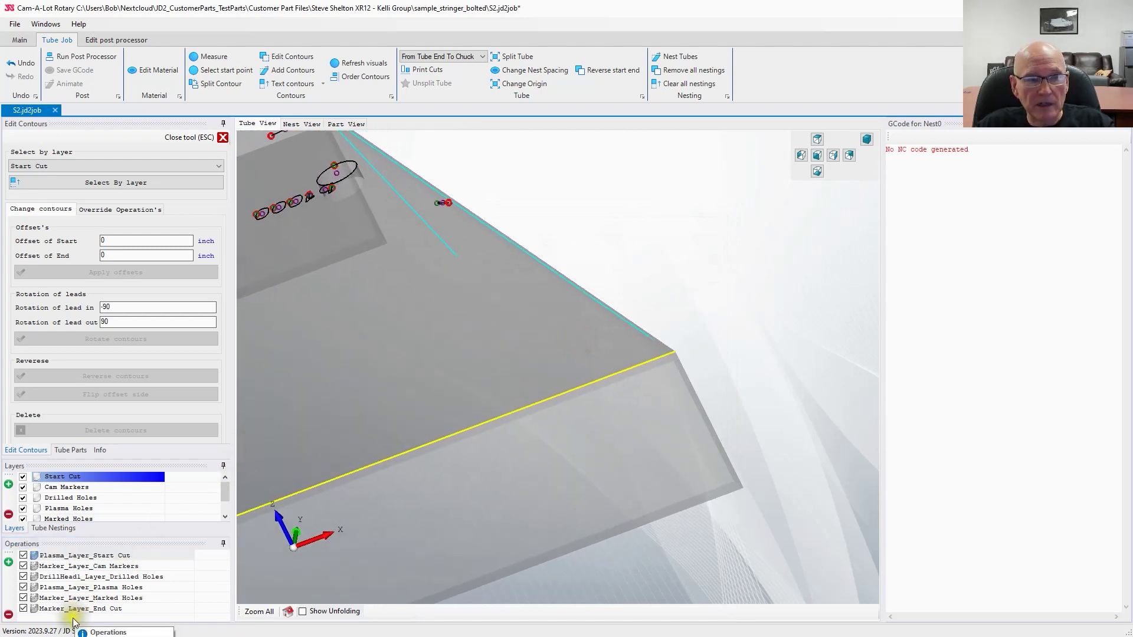
Step: Set the Plasma_Layer_Start Cut contour method back to Flipped Offset and confirm
double_click(34, 556)
left_click(479, 381)
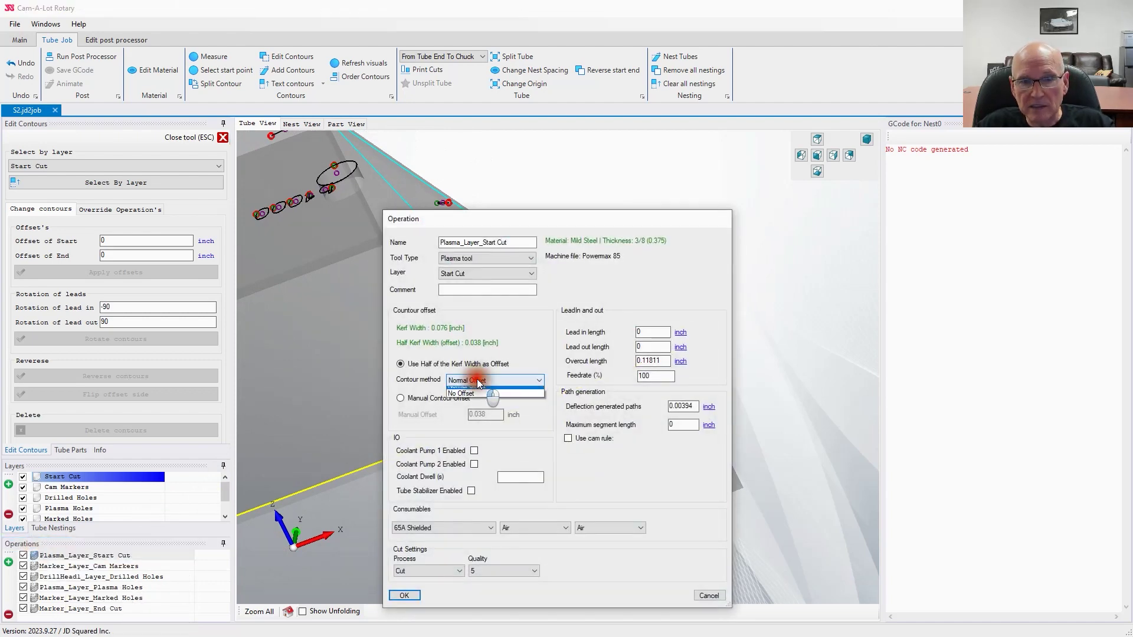
left_click(479, 391)
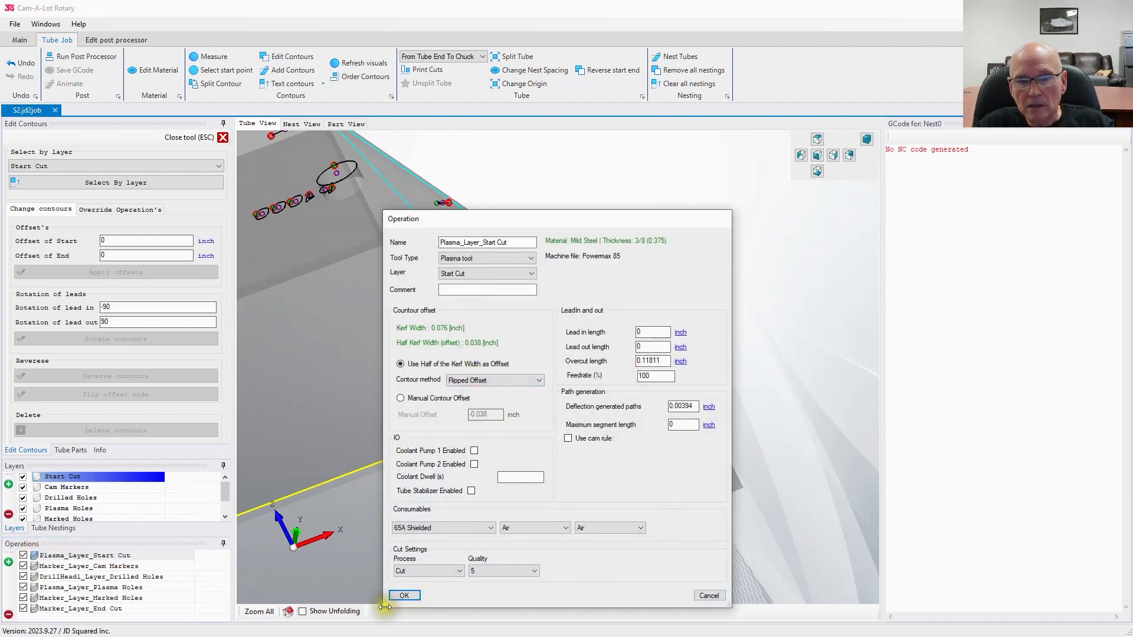
left_click(402, 594)
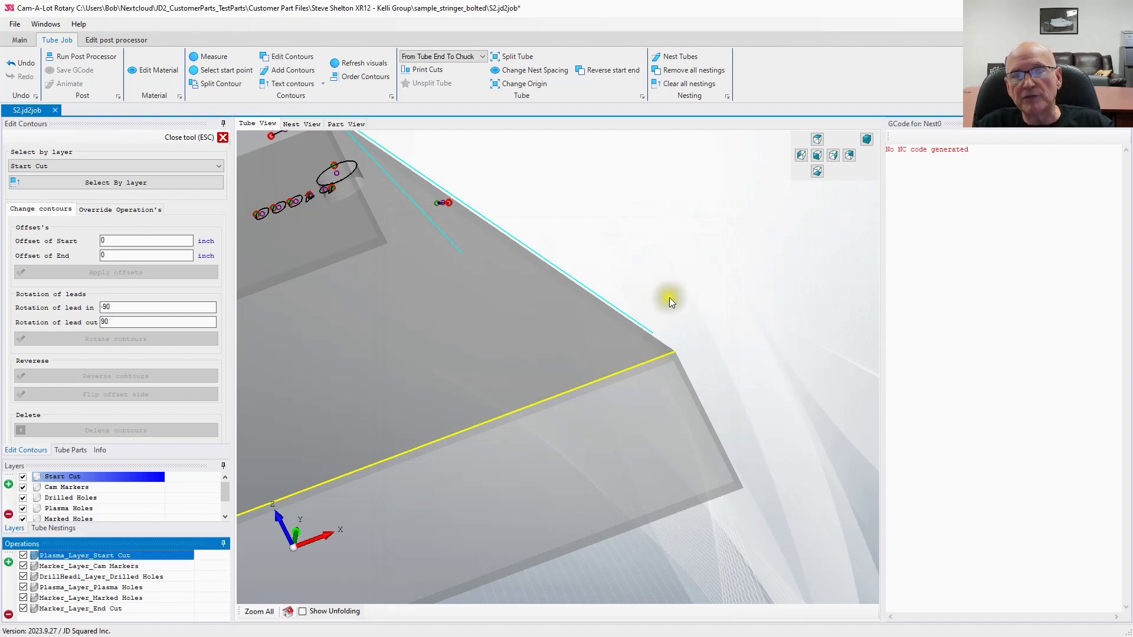
scroll(574, 272, "up", 2)
left_click_drag(662, 336, 632, 370)
left_click(444, 249)
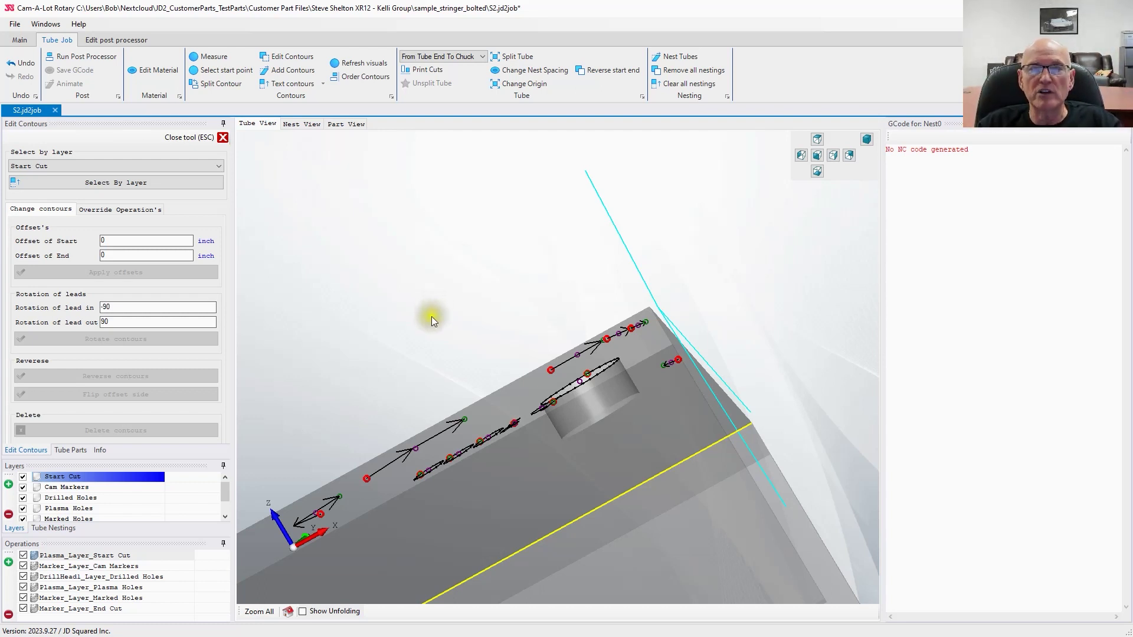
scroll(437, 338, "down", 3)
right_click_drag(480, 335, 711, 290)
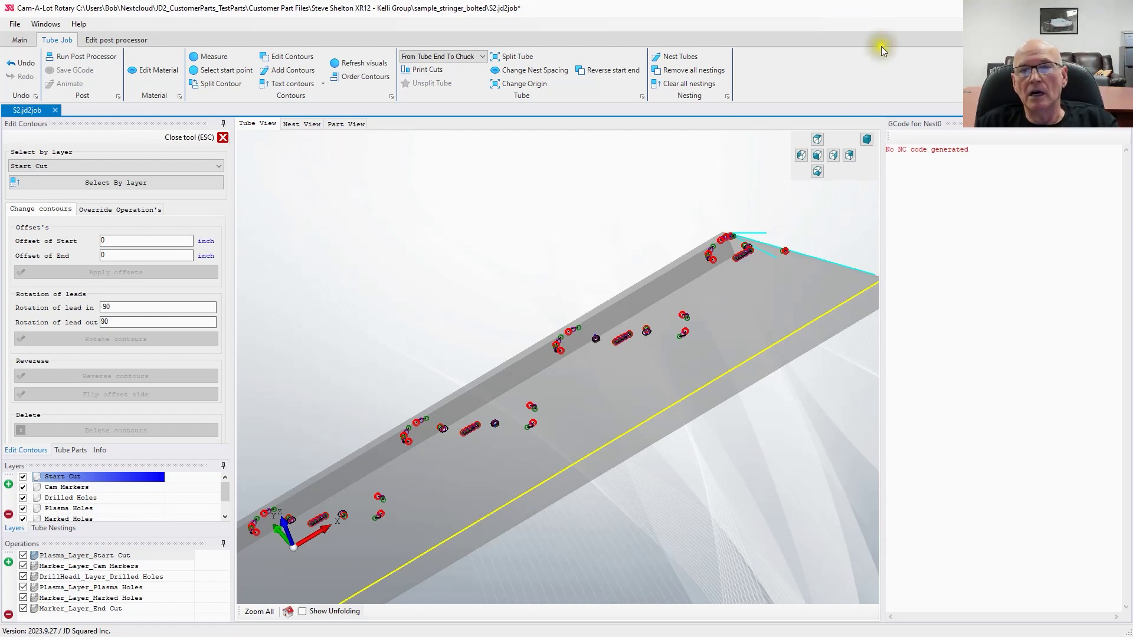
left_click(459, 269)
scroll(620, 336, "down", 2)
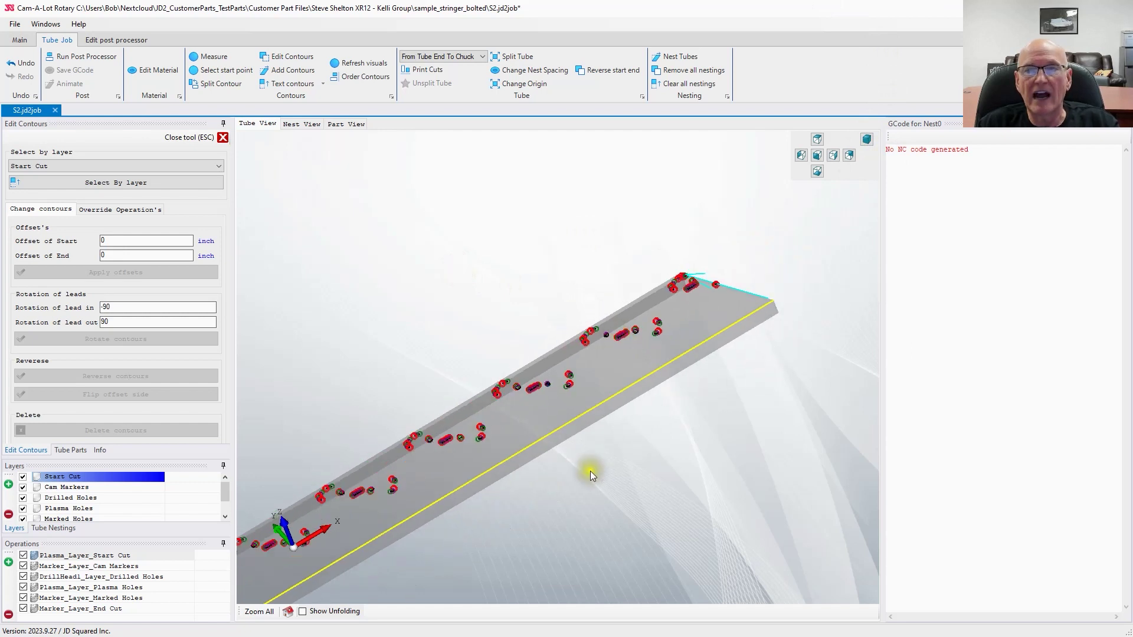
middle_click_drag(590, 470, 690, 348)
scroll(577, 419, "down", 2)
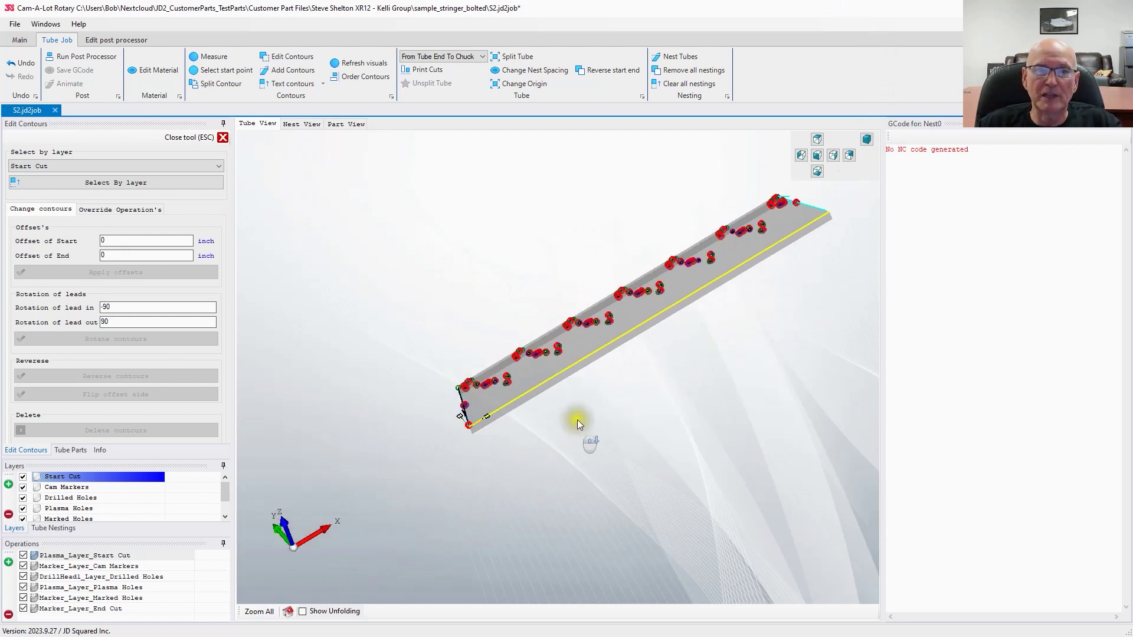
scroll(577, 420, "up", 3)
mouse_move(401, 403)
left_mouse_down()
mouse_move(521, 326)
mouse_move(477, 360)
left_mouse_up()
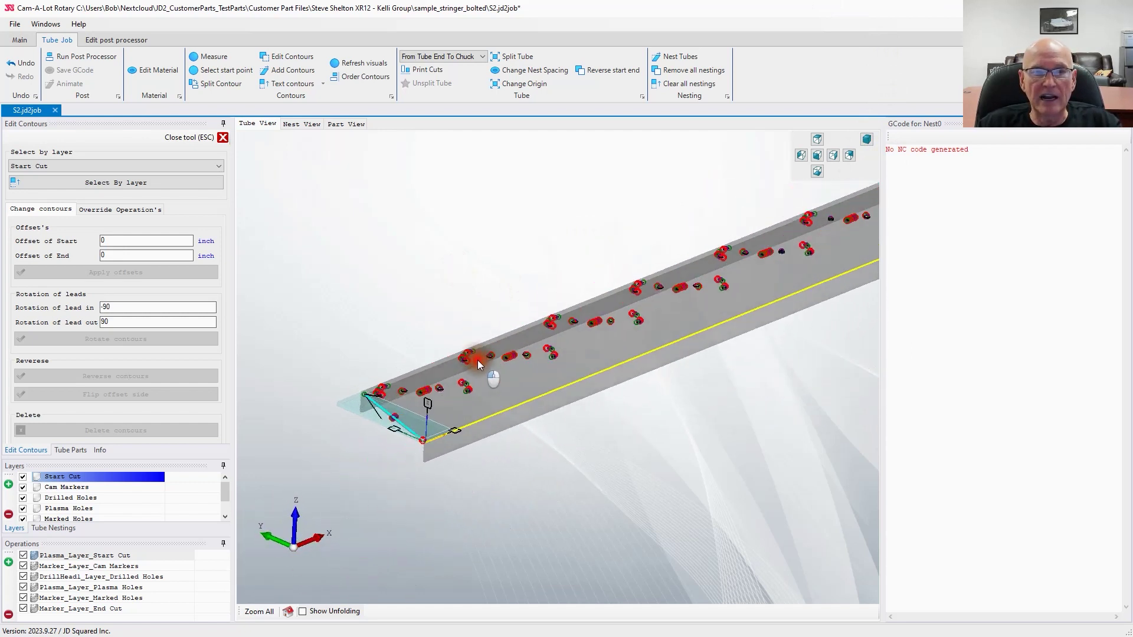
left_click(370, 299)
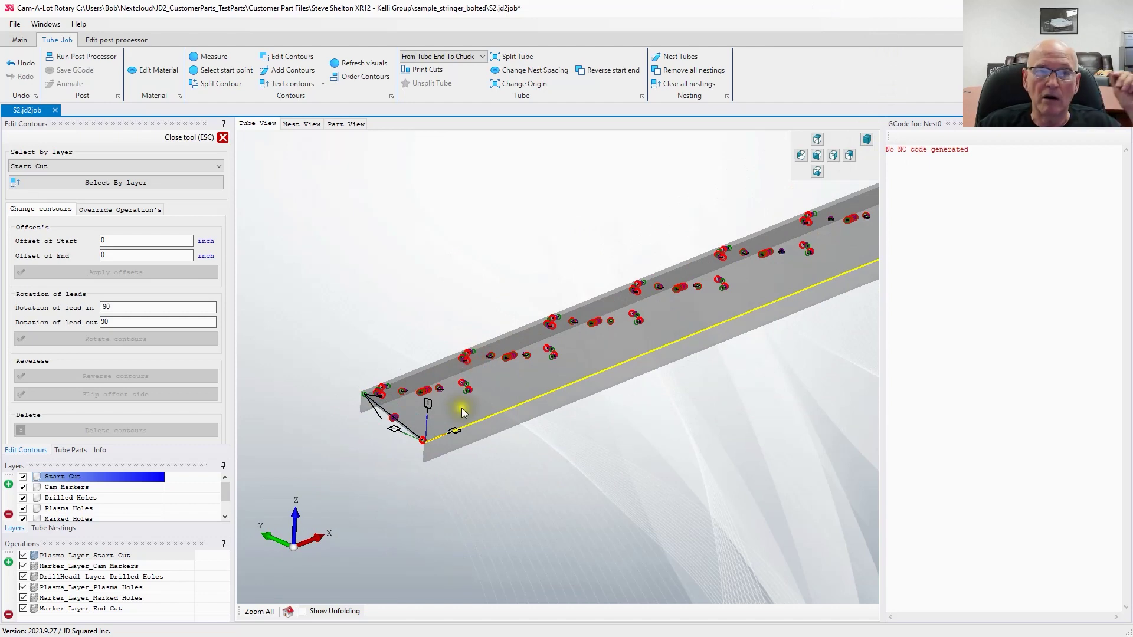
scroll(461, 407, "up", 5)
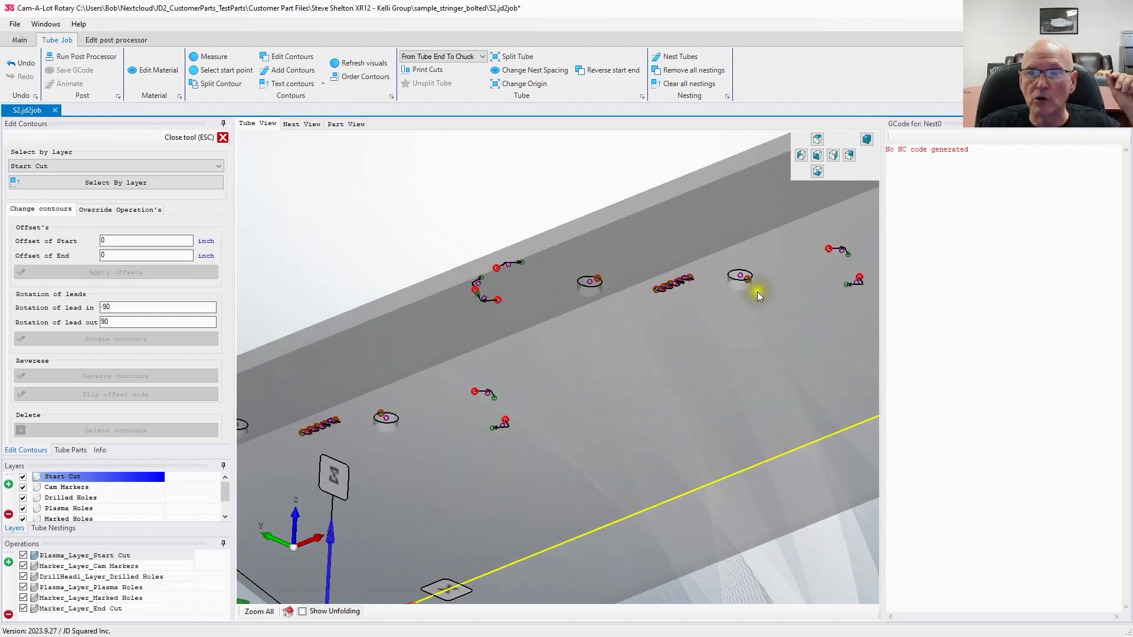
scroll(757, 277, "up", 5)
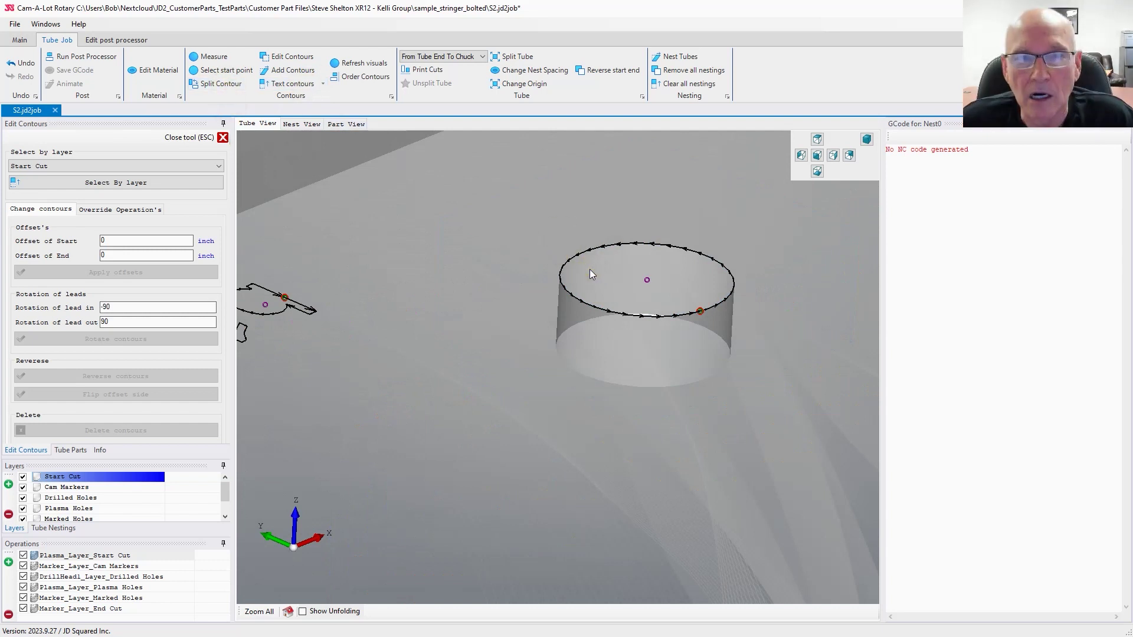
Step: Split the round hole's contour at its top and lower edges, then undo both splits
left_click(604, 270)
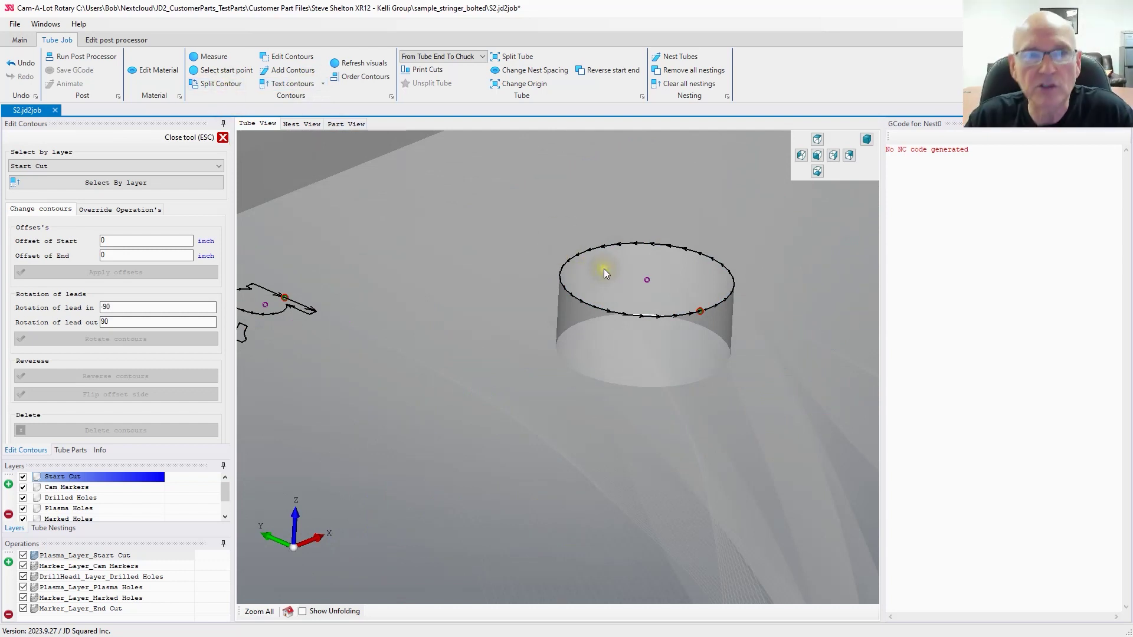
left_click(228, 83)
left_click(656, 243)
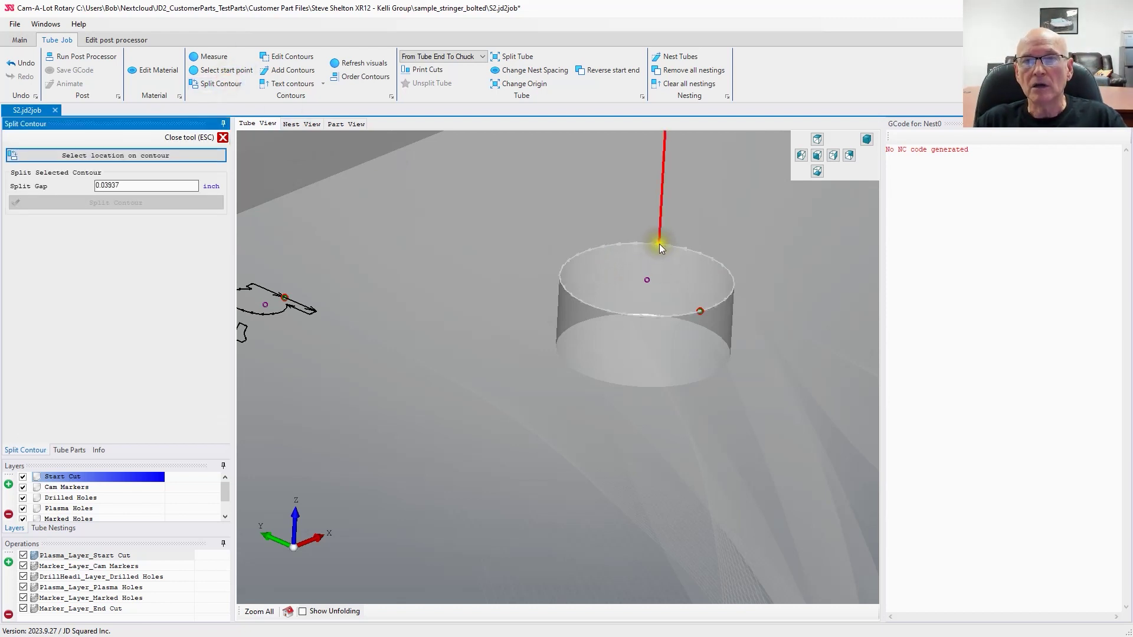
left_click(179, 203)
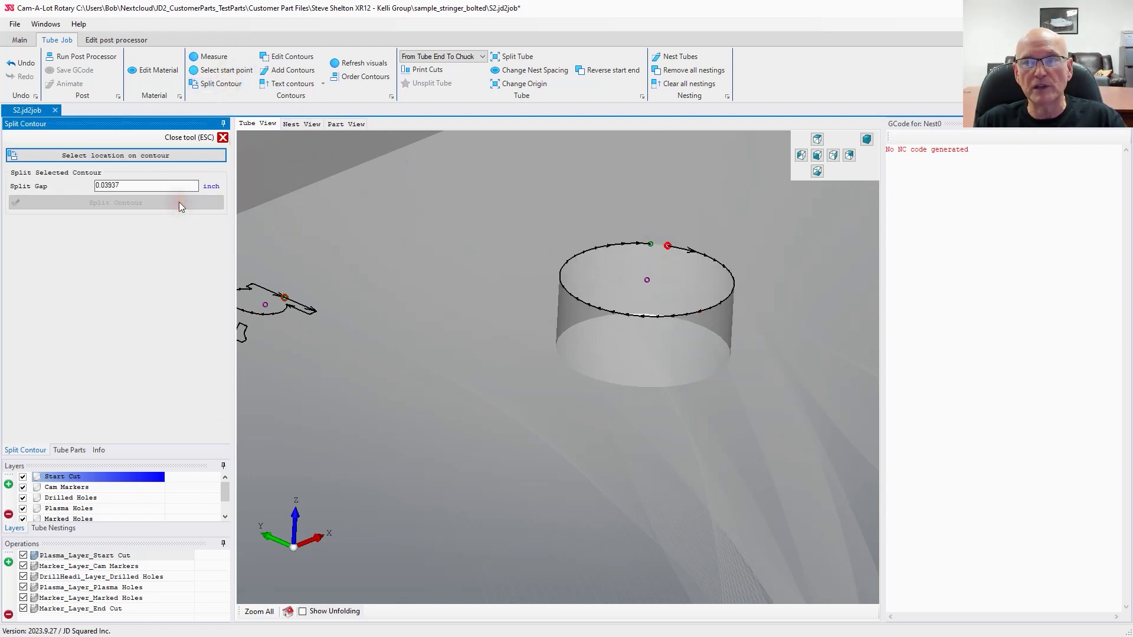
left_click(635, 316)
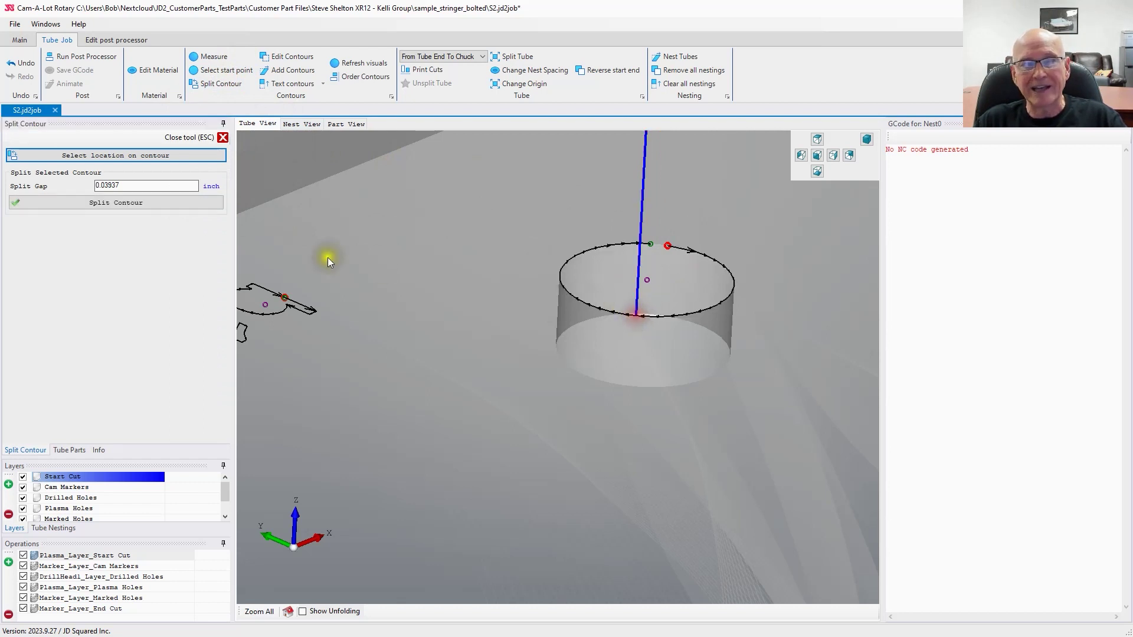
left_click(159, 202)
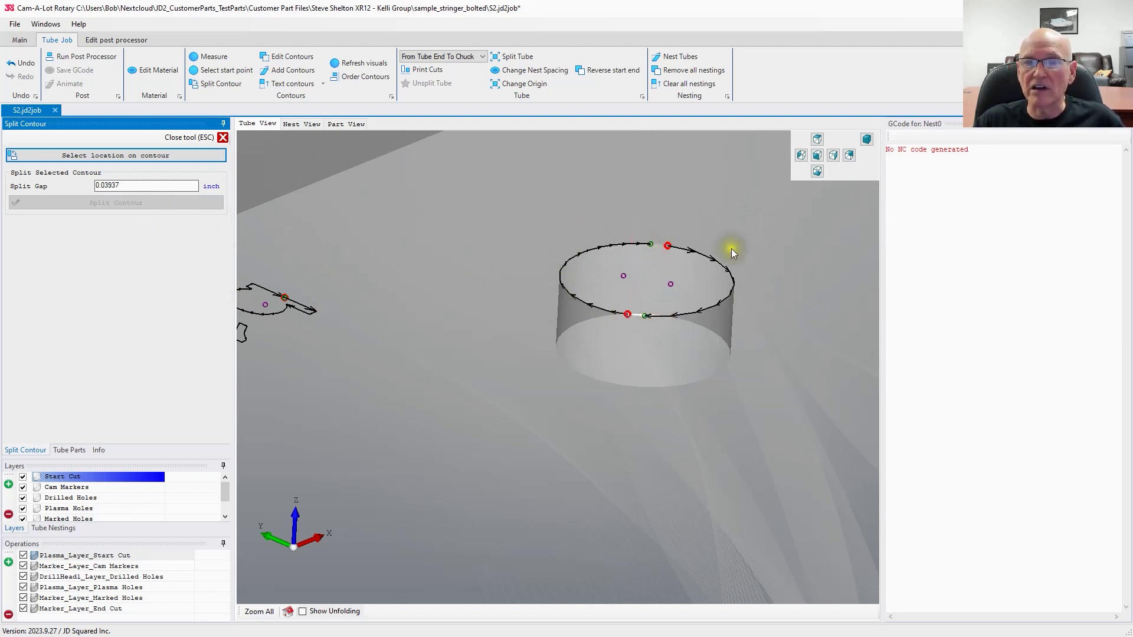
left_click(650, 245)
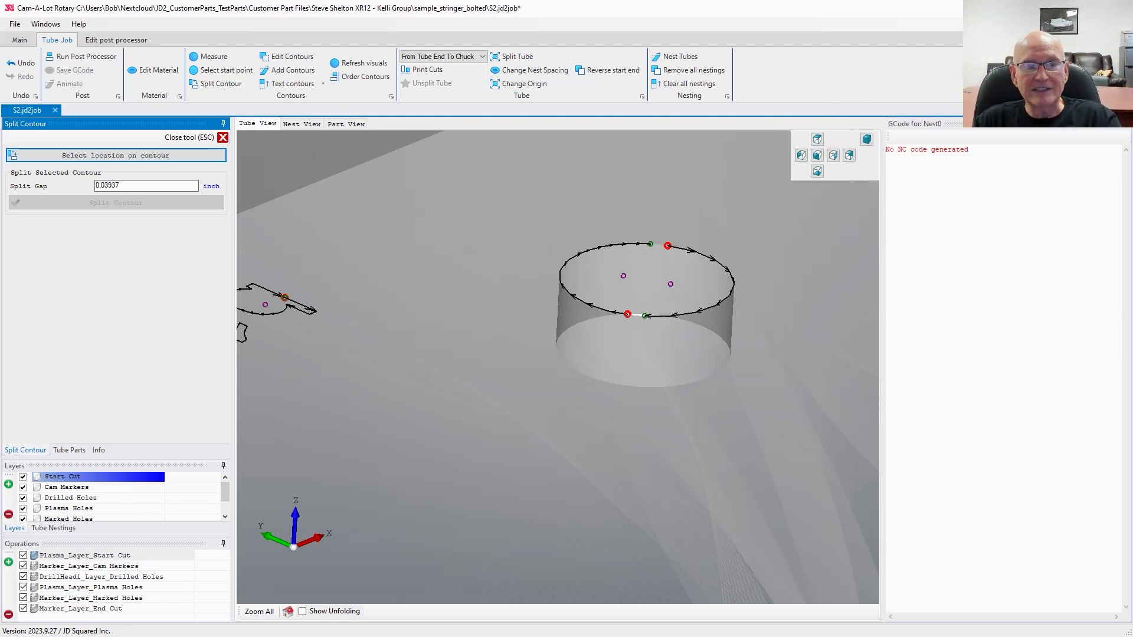
key("ctrl+z")
key("ctrl+z")
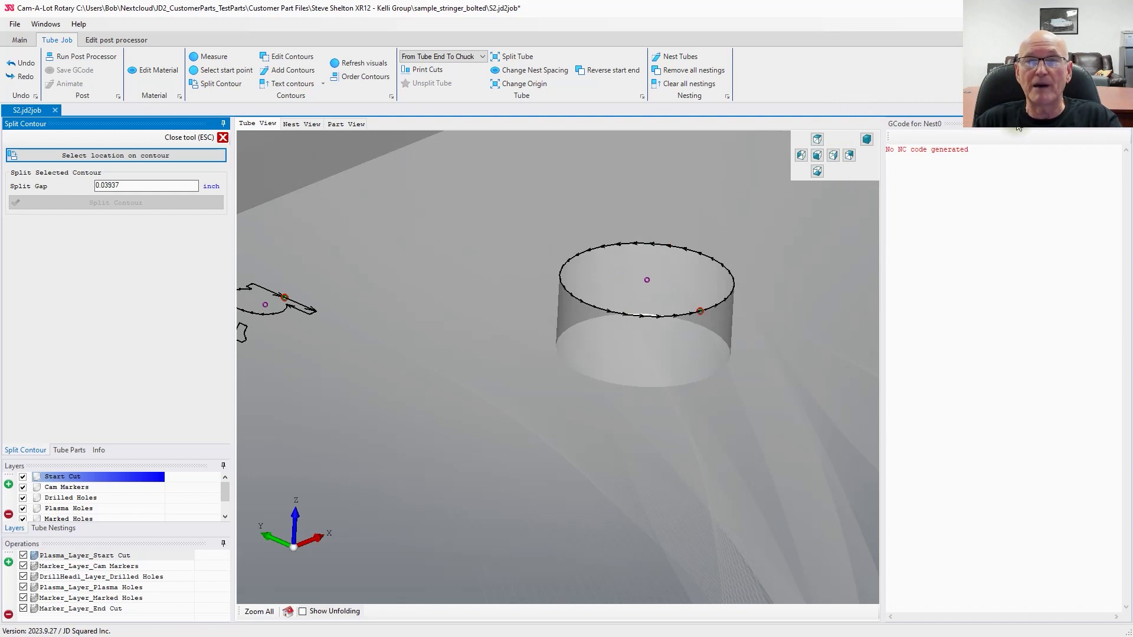
scroll(688, 253, "down", 10)
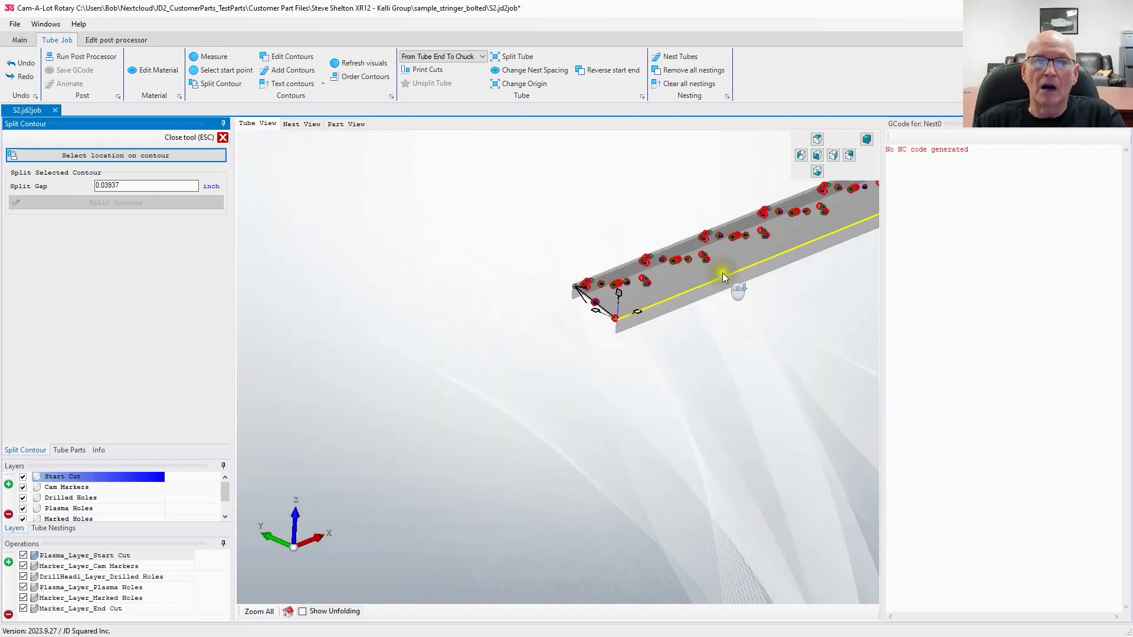
Step: Re-nest the stringer onto the 100-inch raw tube
left_click(866, 139)
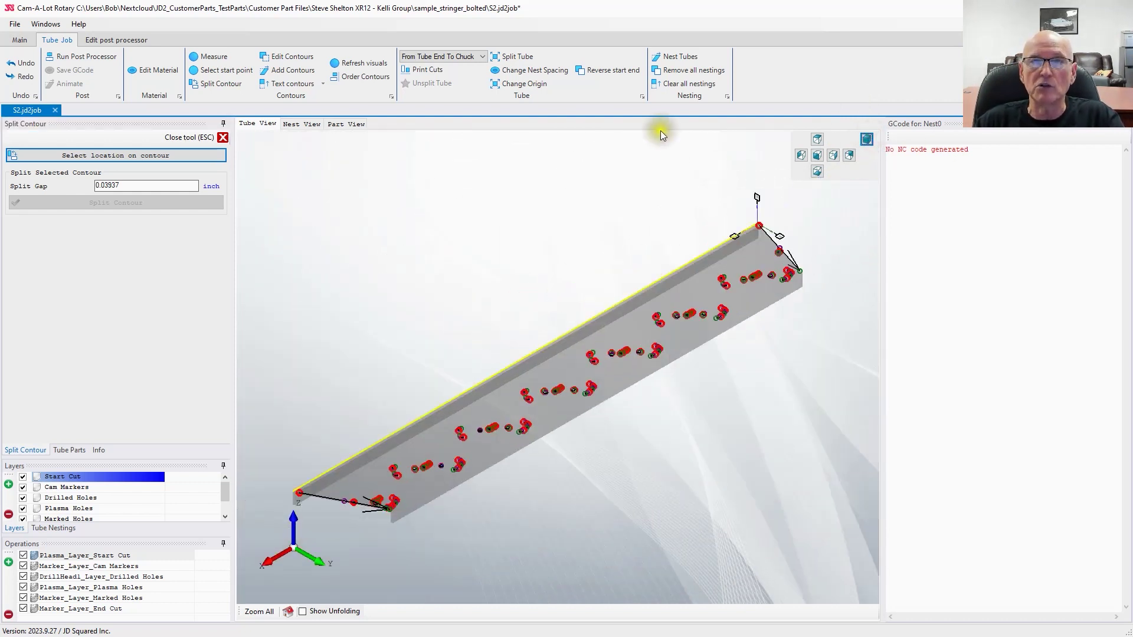
left_click(689, 57)
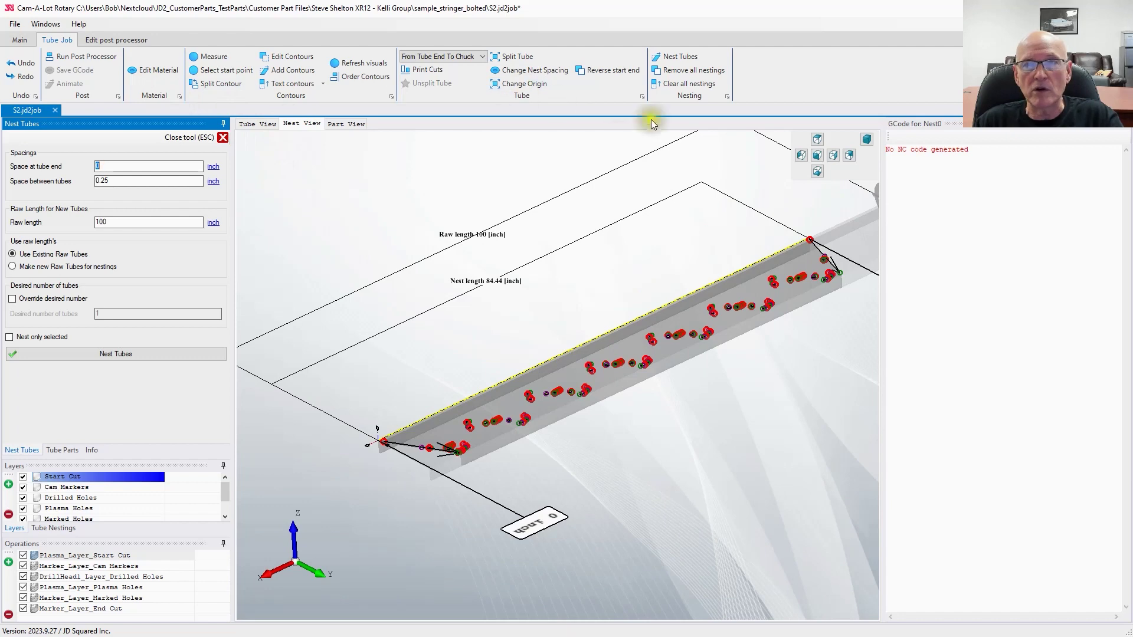
left_click(118, 353)
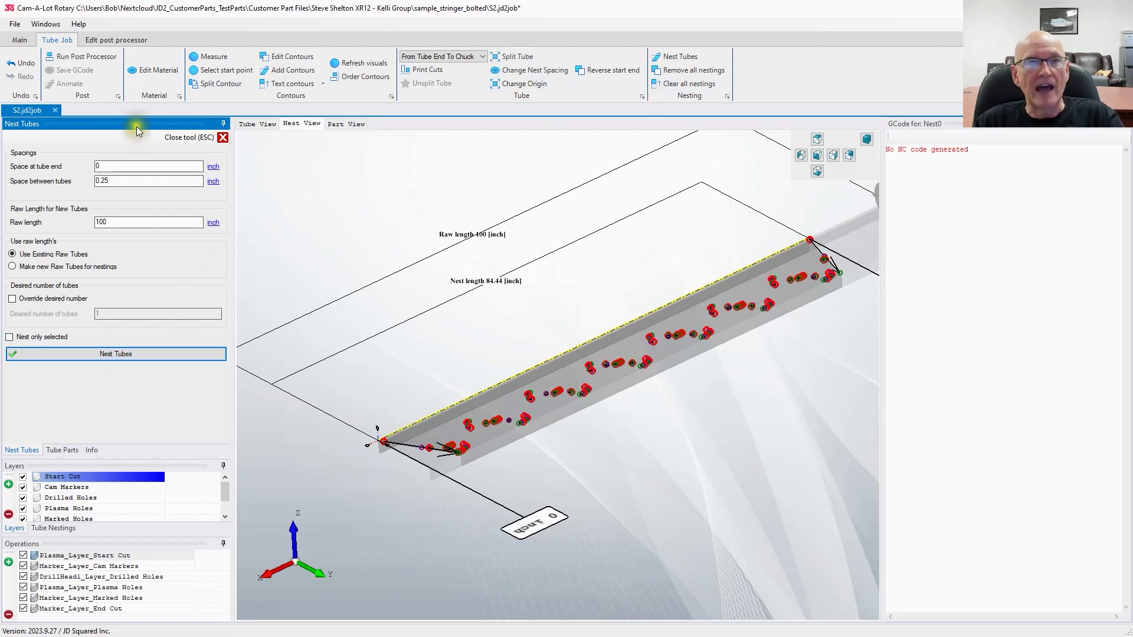
Step: Post the G-code, overwriting the existing S2.ngc
left_click(73, 57)
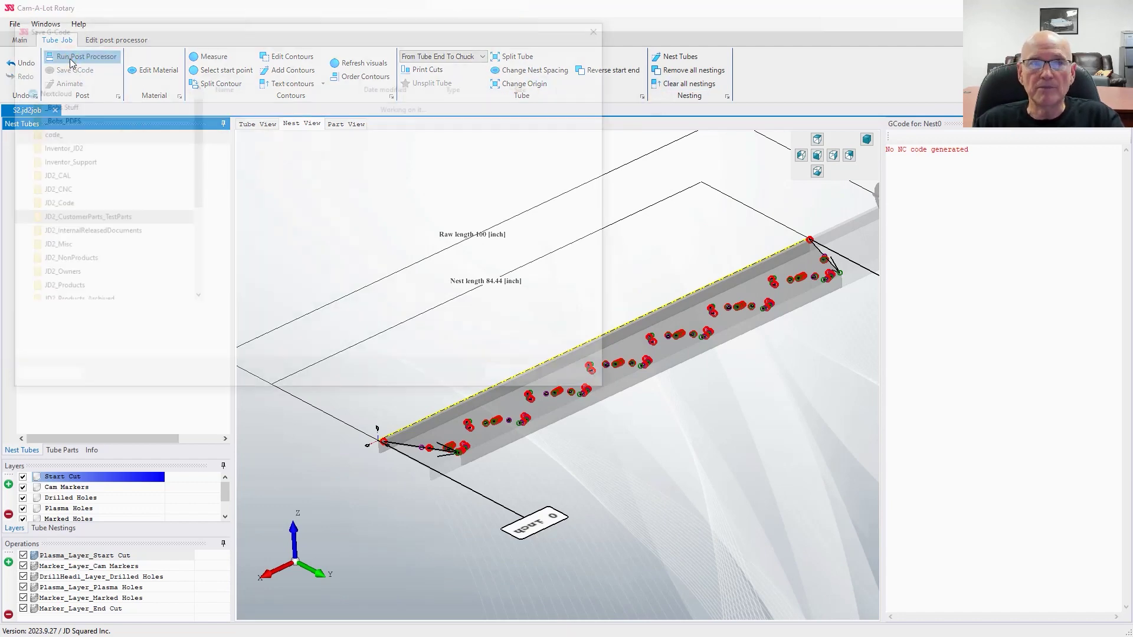
double_click(233, 102)
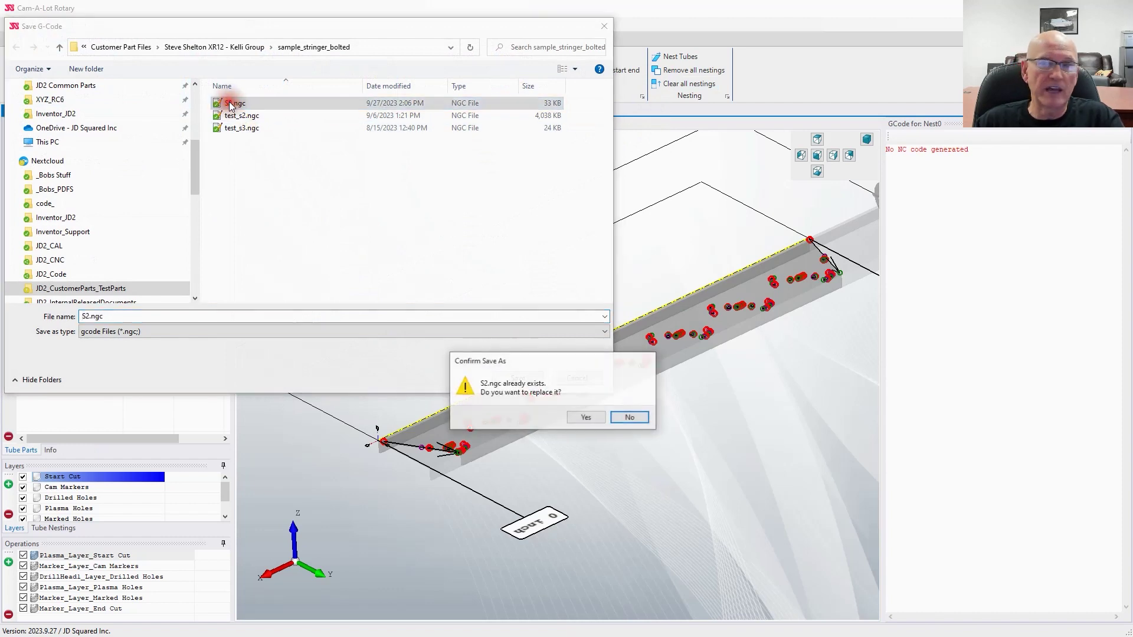
left_click(586, 417)
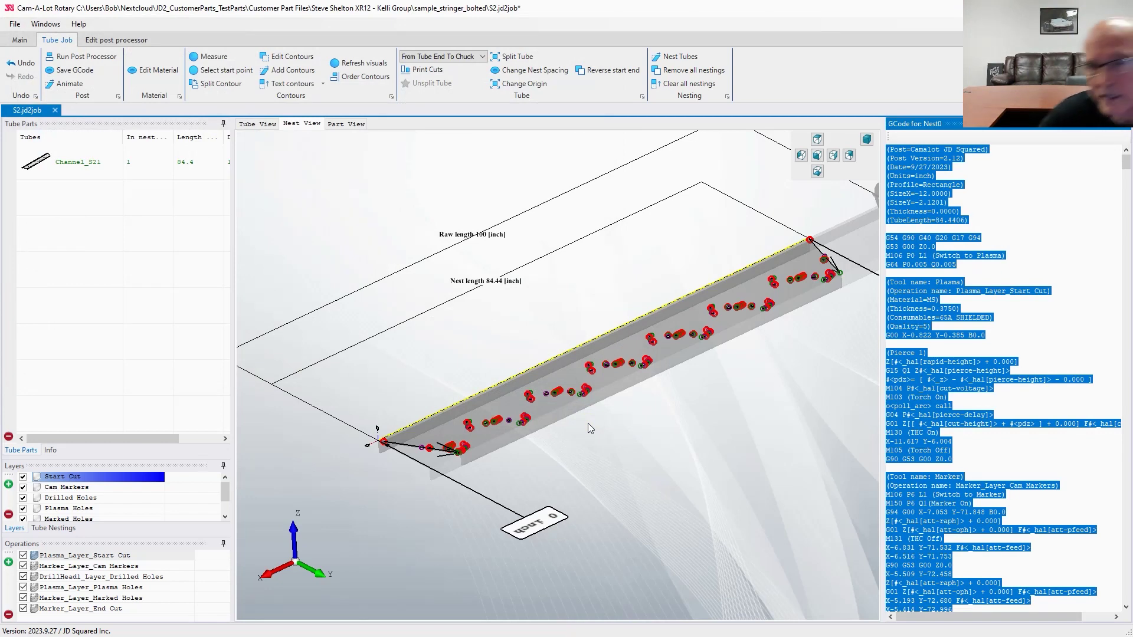
Step: Copy S2.ngc from the job folder onto USB Drive (H:), replacing the older copy there
left_click(653, 392)
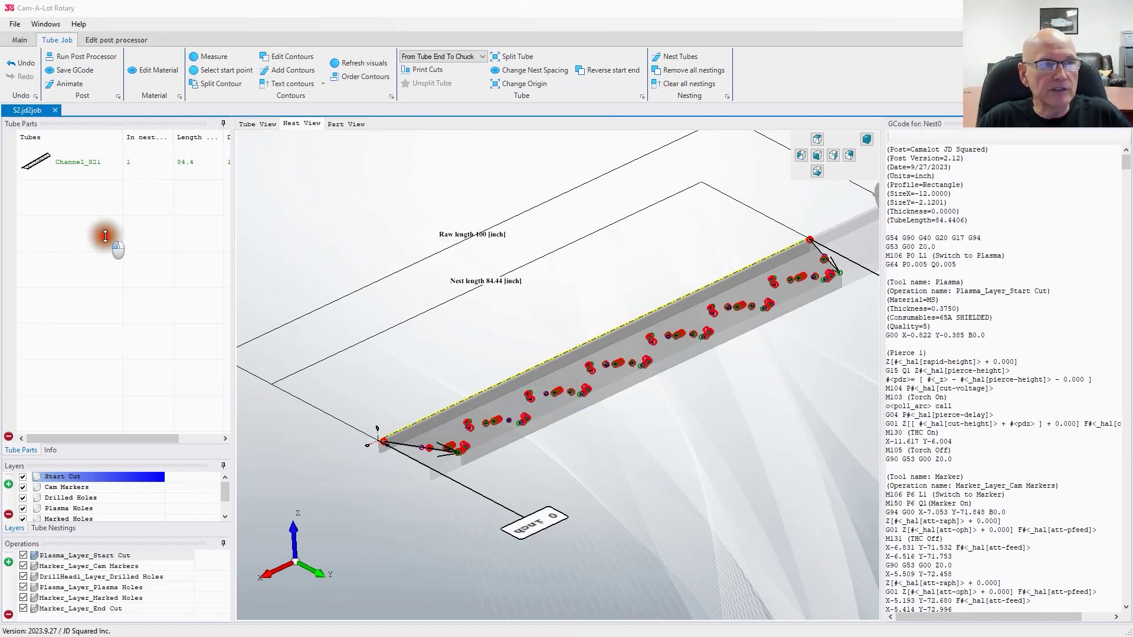
left_click_drag(513, 304, 951, 294)
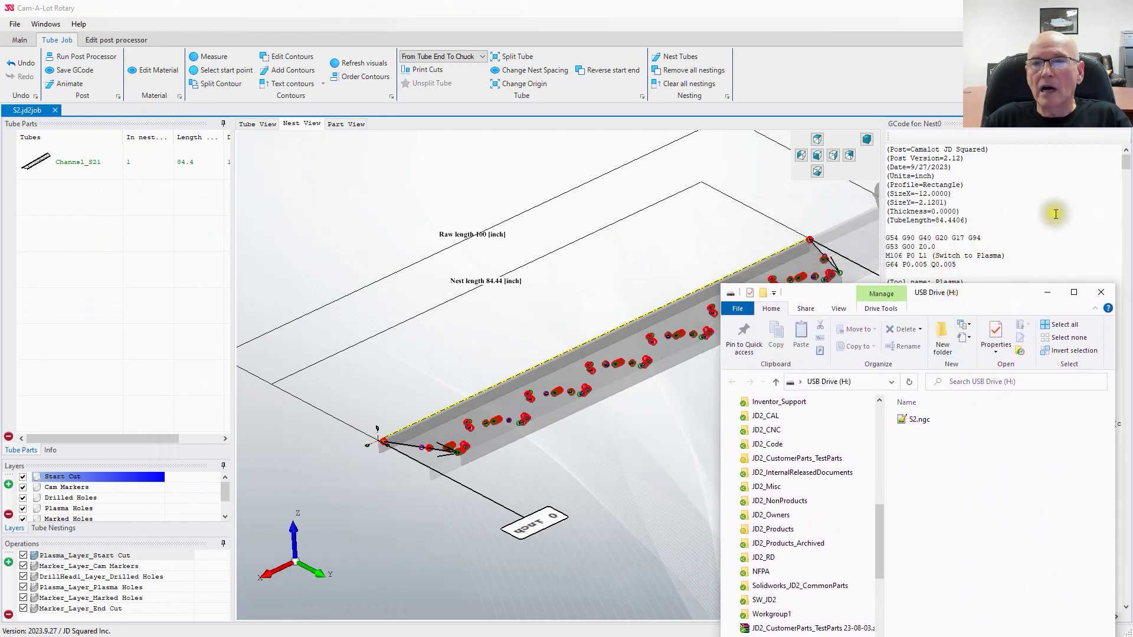
left_click(979, 193)
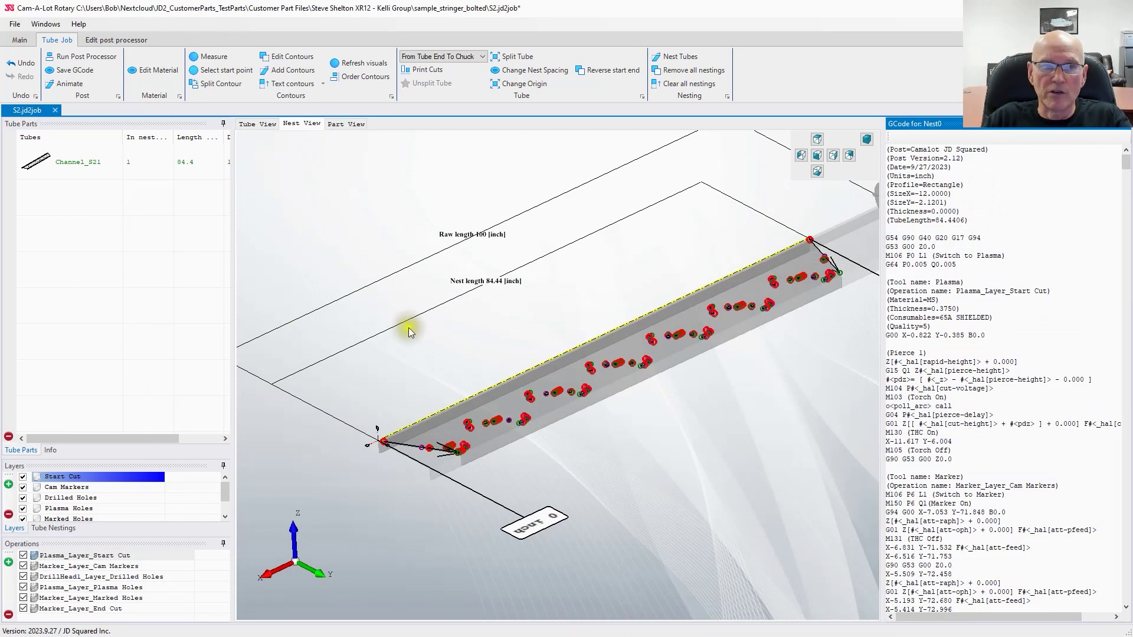
left_click(75, 70)
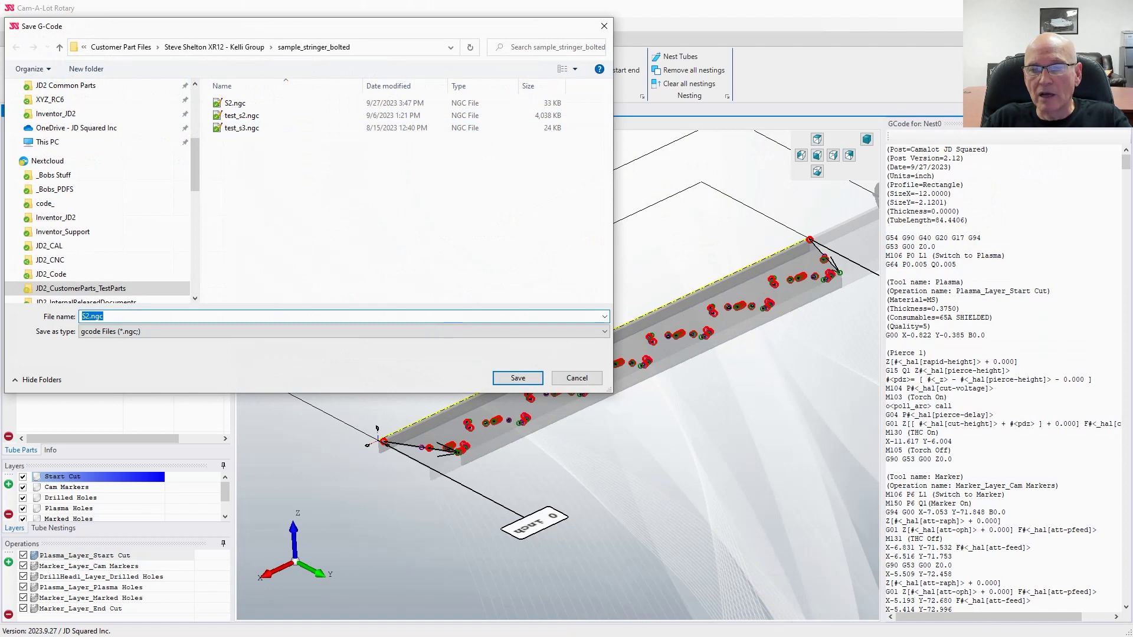
left_click(228, 104)
left_click_drag(229, 105, 930, 484)
left_click(565, 321)
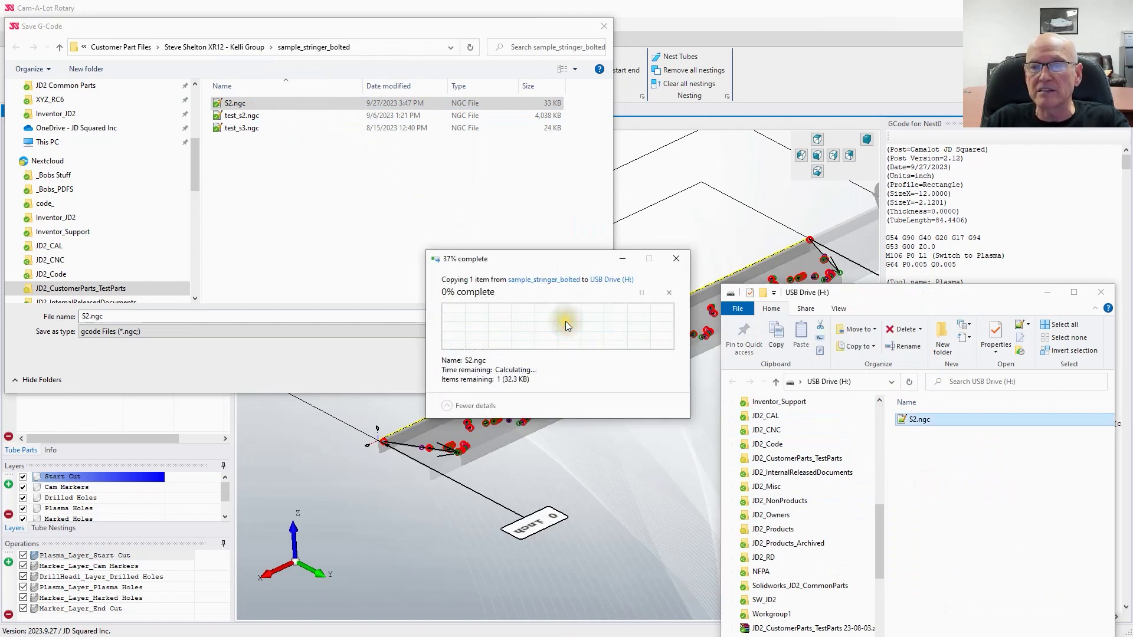
left_click_drag(882, 294, 855, 208)
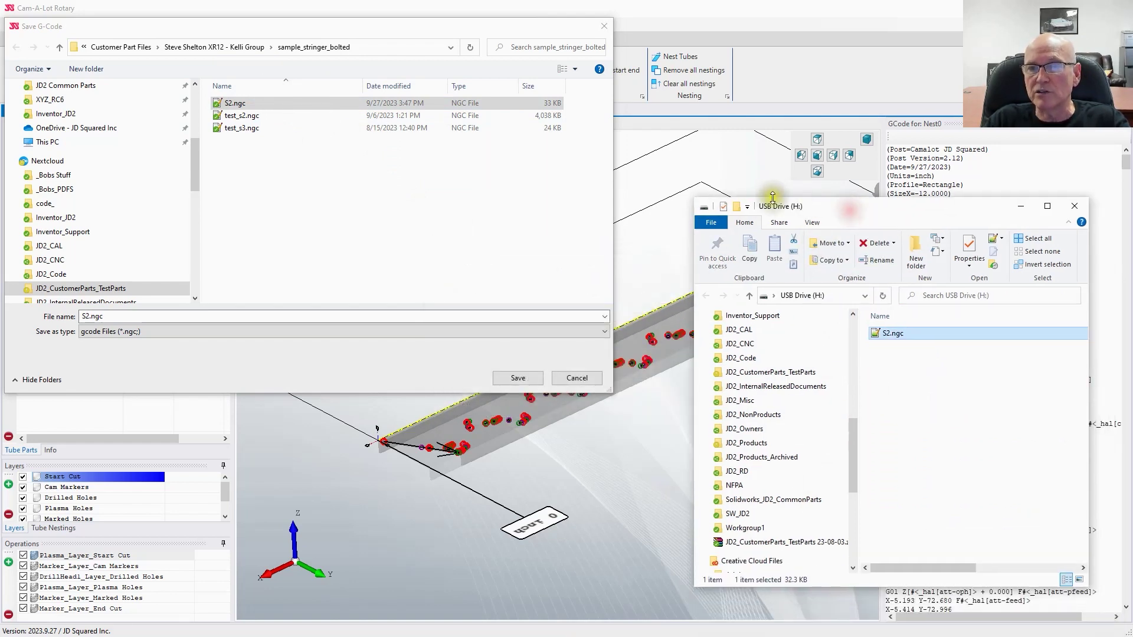
left_click(575, 378)
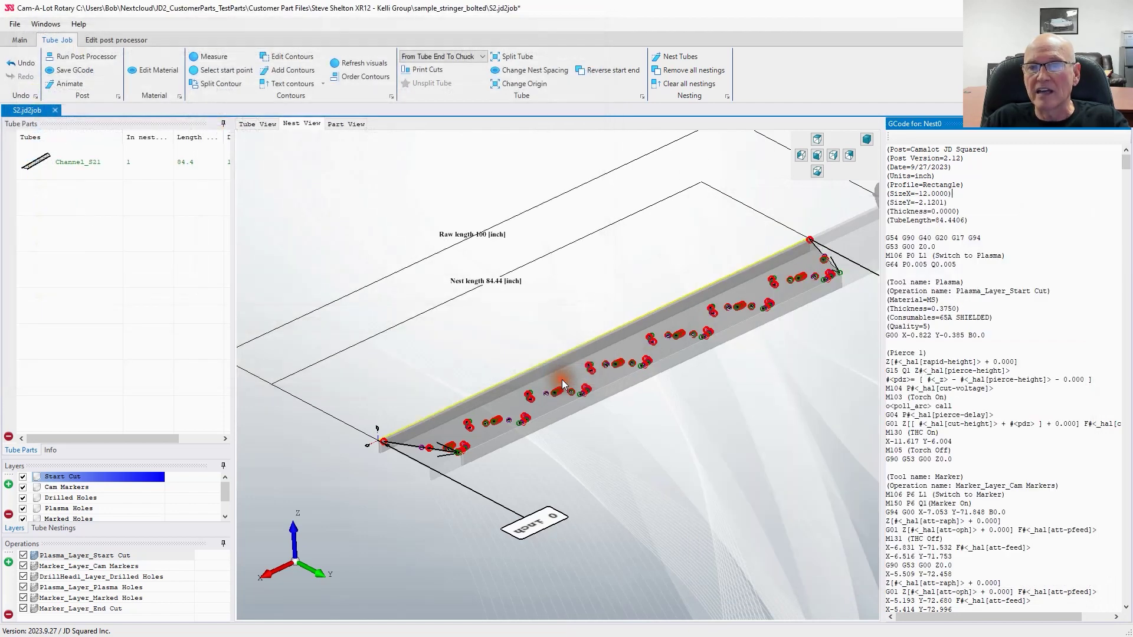